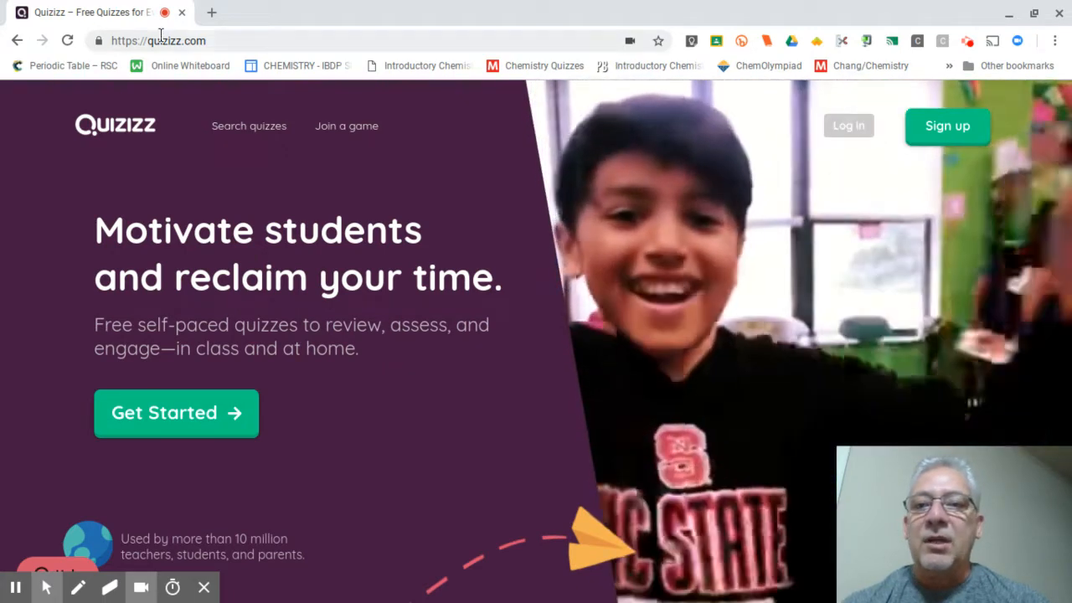
Log in to the Quizizz site with the prefilled account credentials.
click(223, 41)
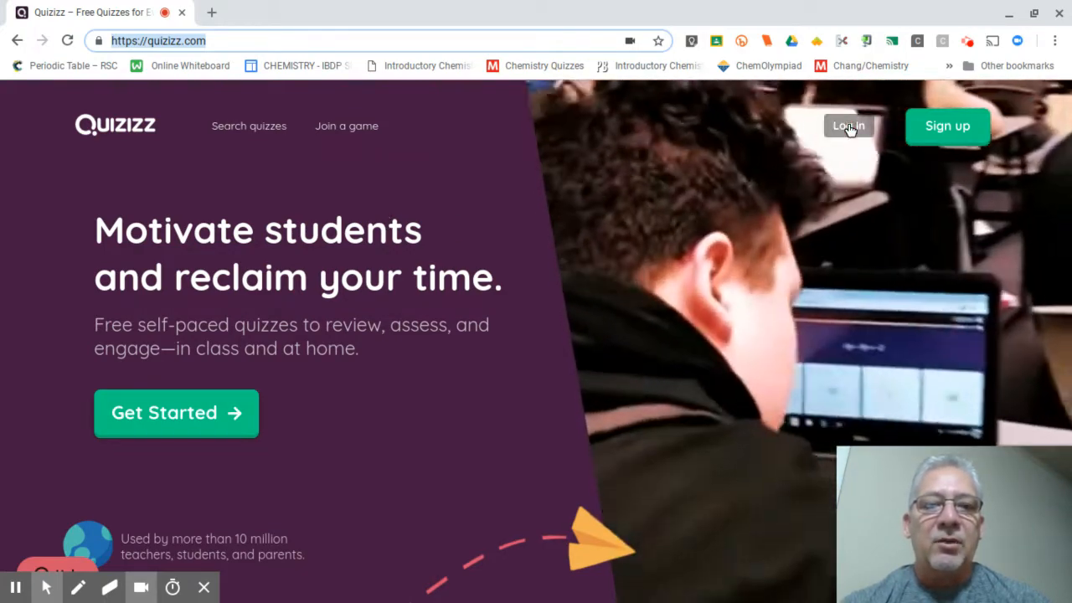
click(848, 126)
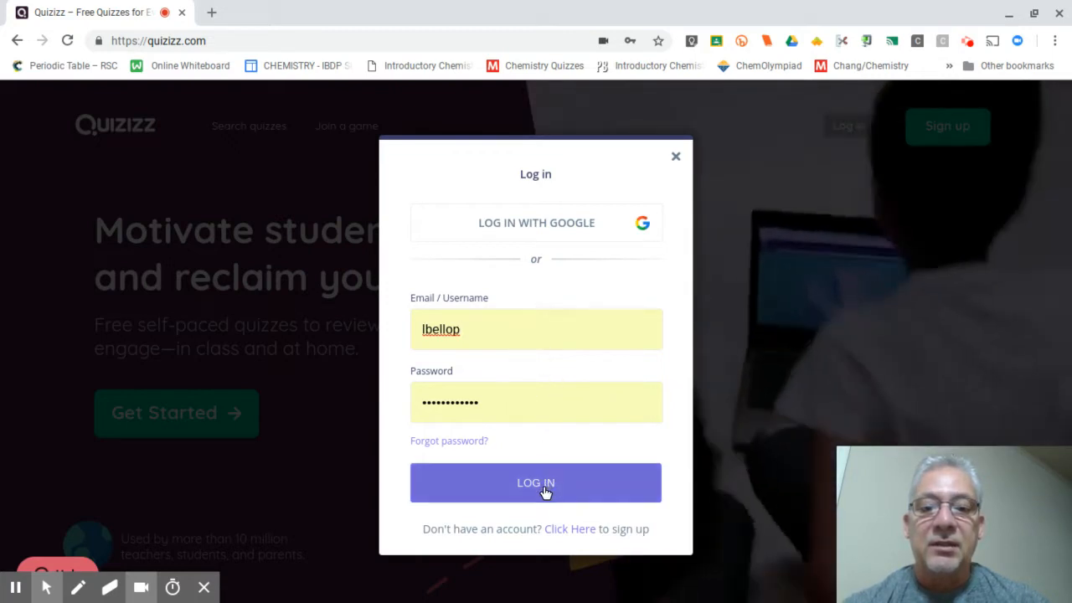
click(542, 491)
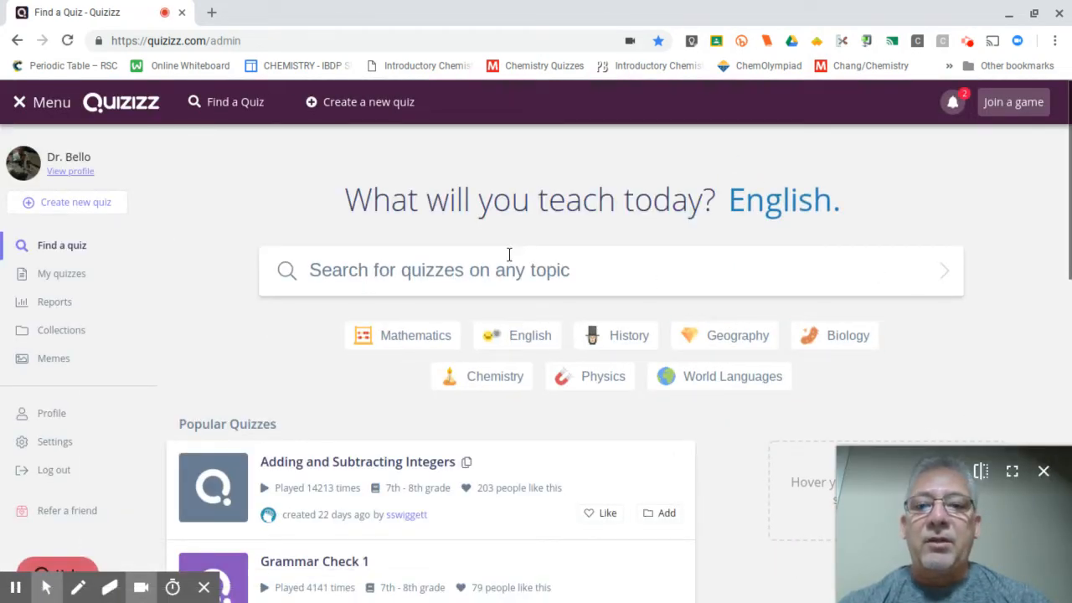
Search the quiz library for "Periodic Table".
click(498, 262)
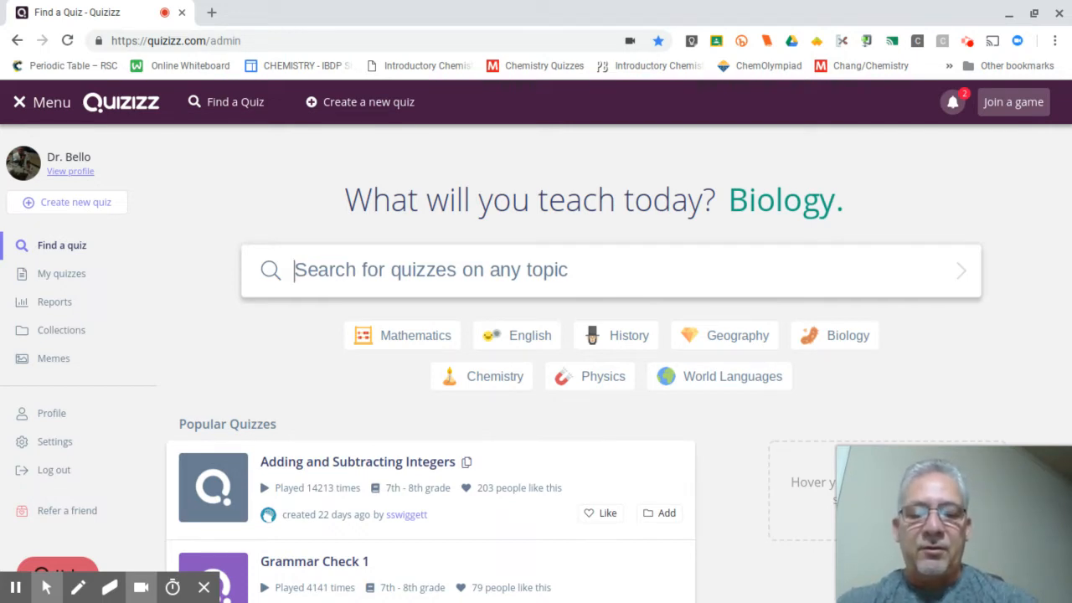
text(Per)
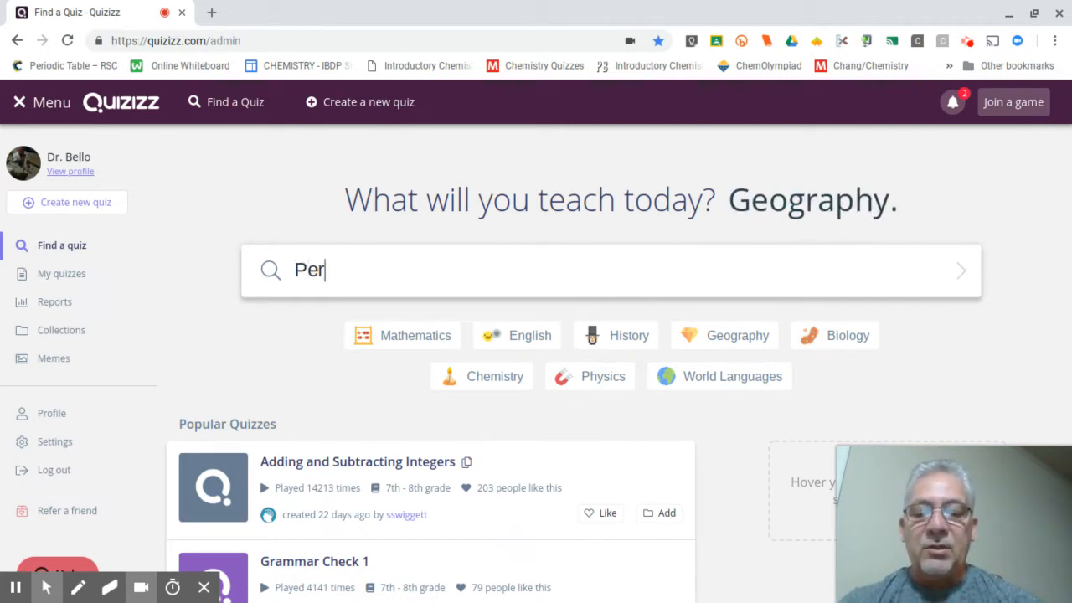
text(iod)
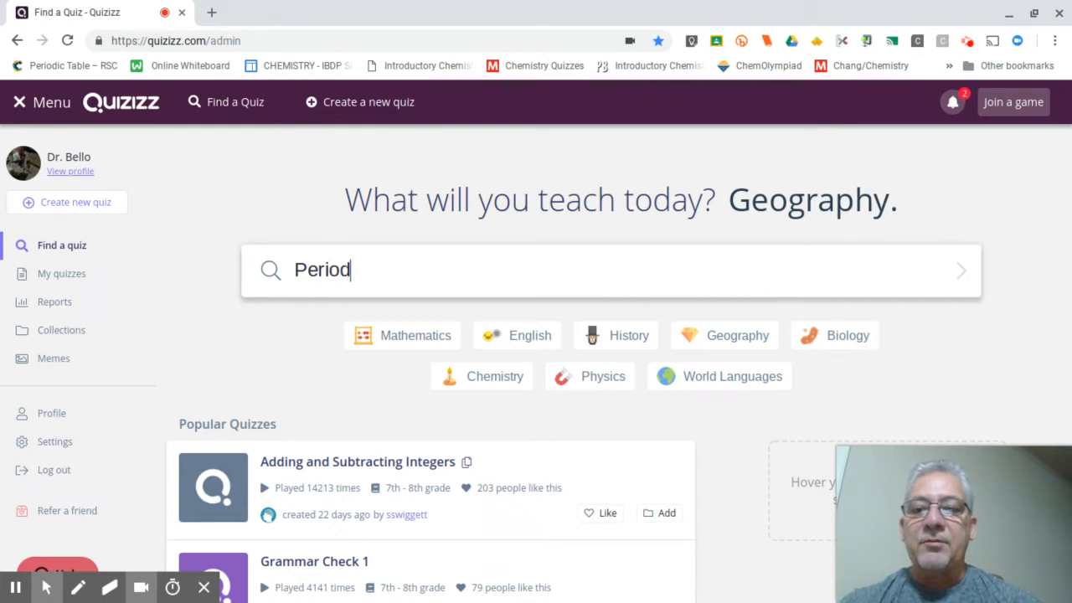
text(ic Tab)
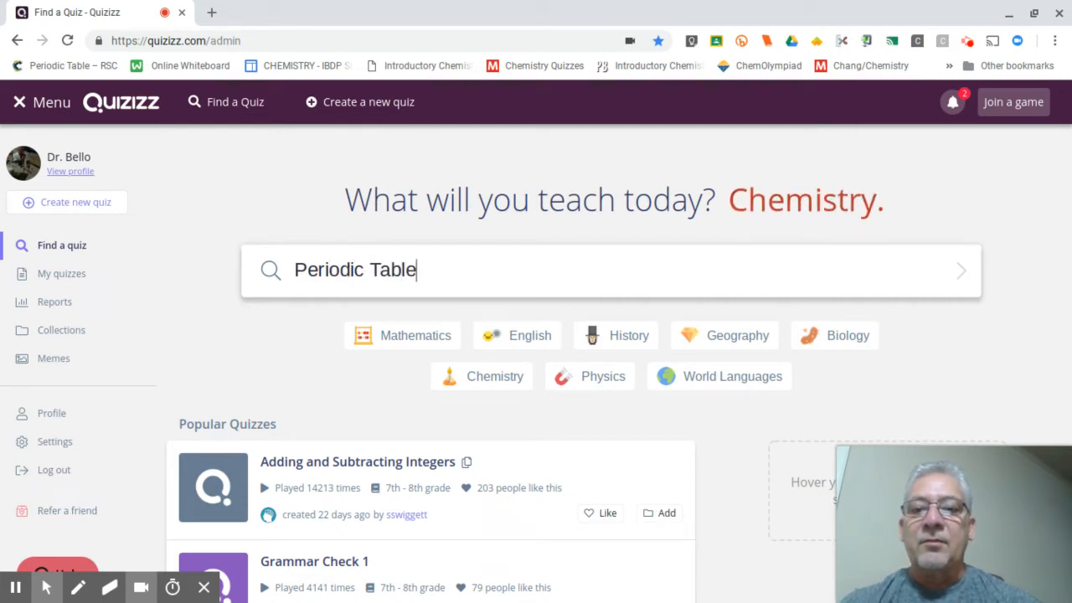
text(le)
key(Return)
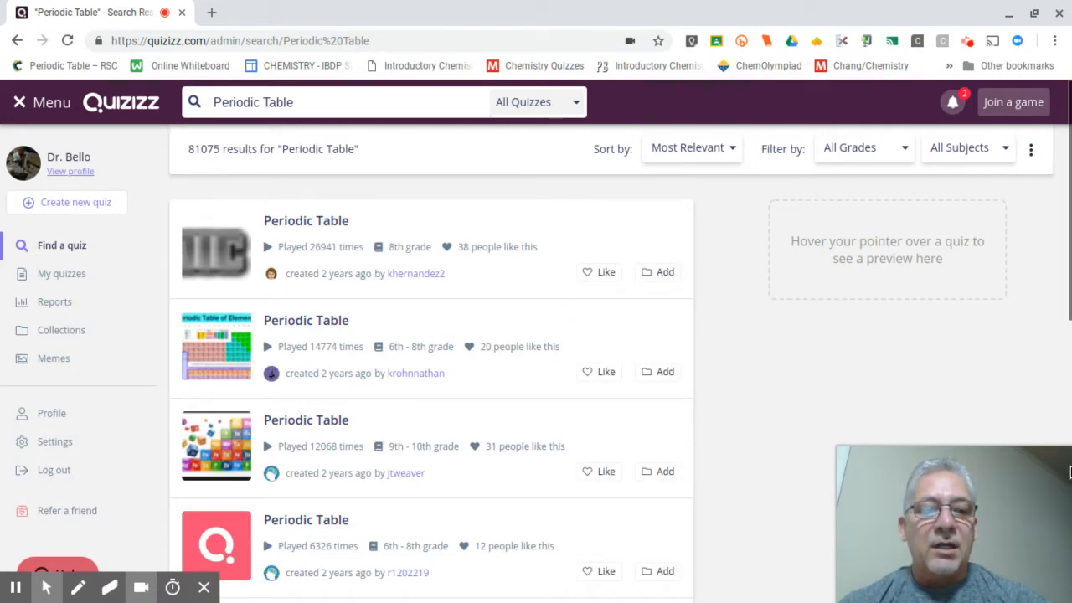
mouse_move(1051, 462)
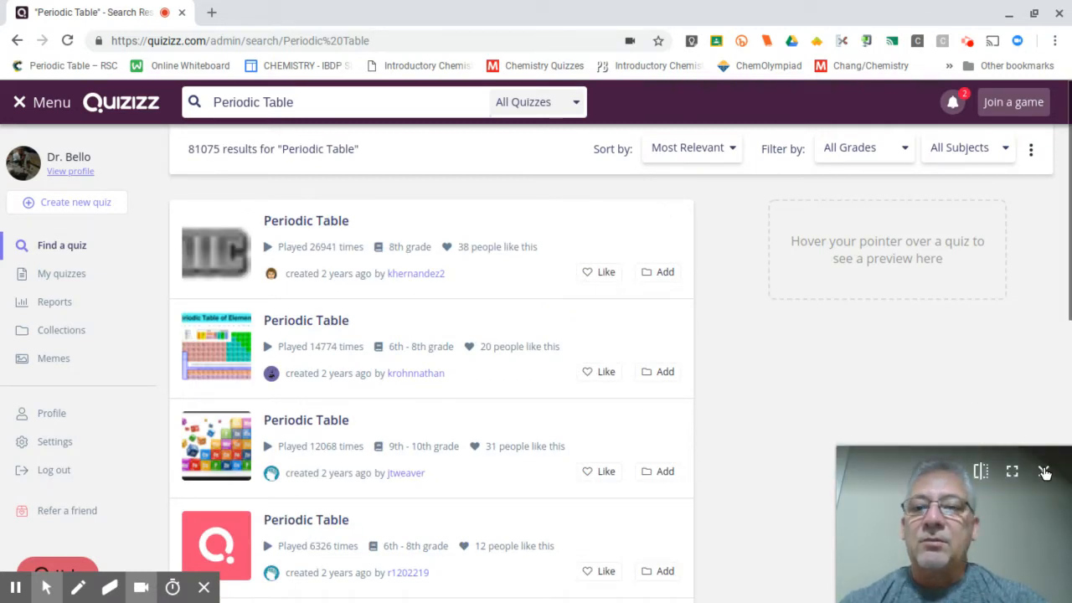
click(1044, 471)
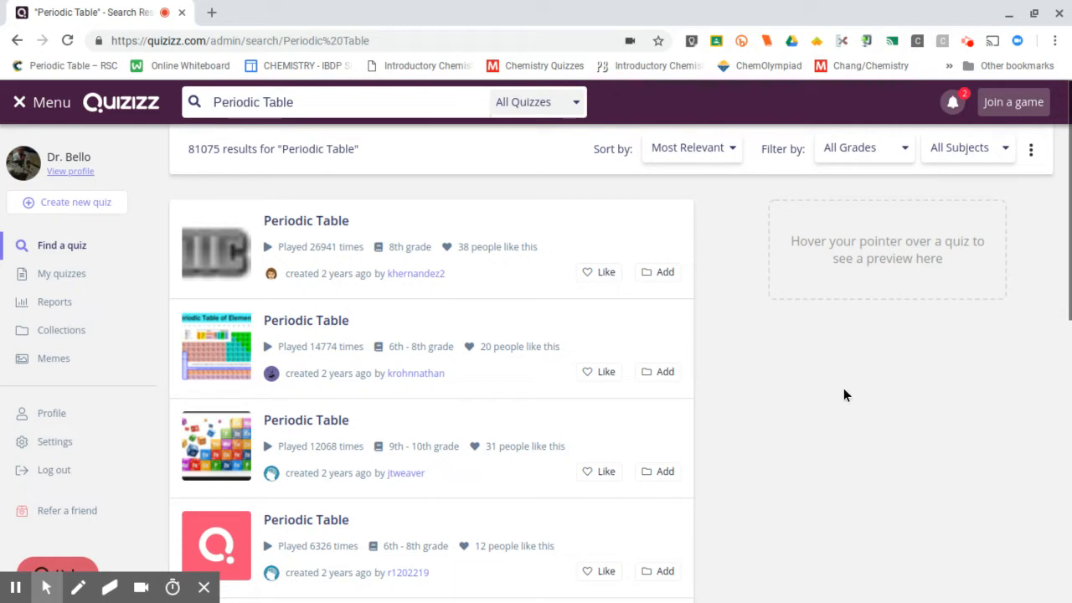
Preview the first two "Periodic Table" quizzes in the results and open the 6th - 8th grade one with the element chart image.
mouse_move(371, 246)
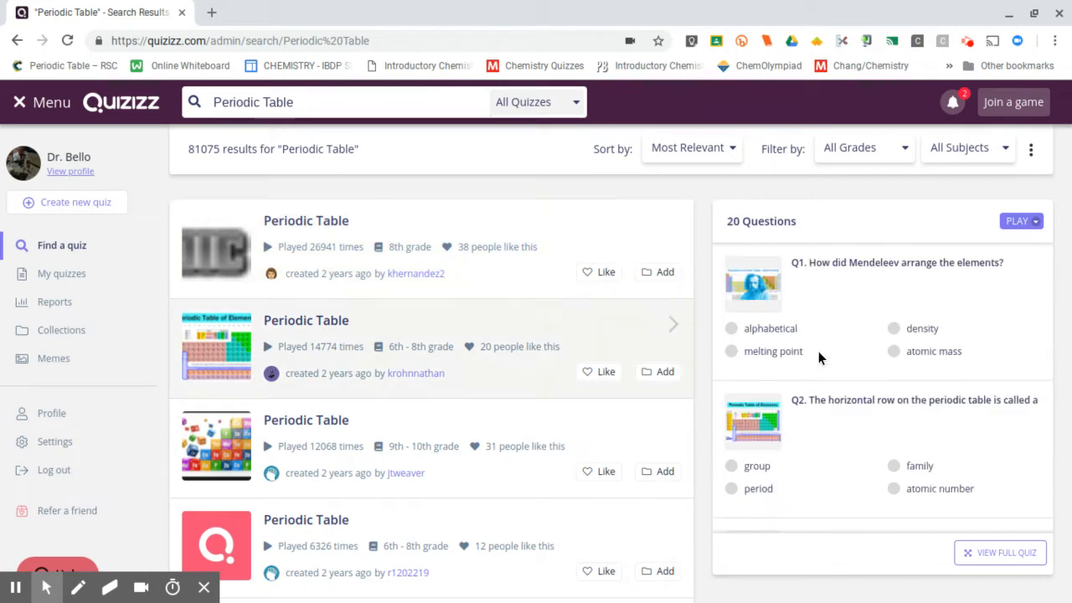
mouse_move(371, 338)
scroll(895, 347, down, 3)
scroll(895, 354, down, 3)
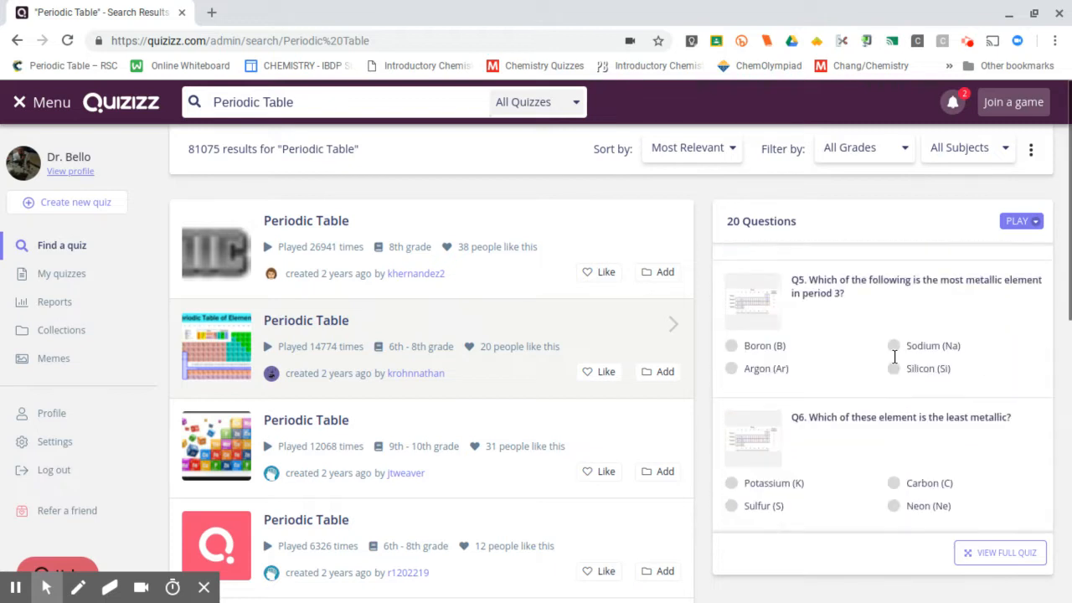
mouse_move(312, 188)
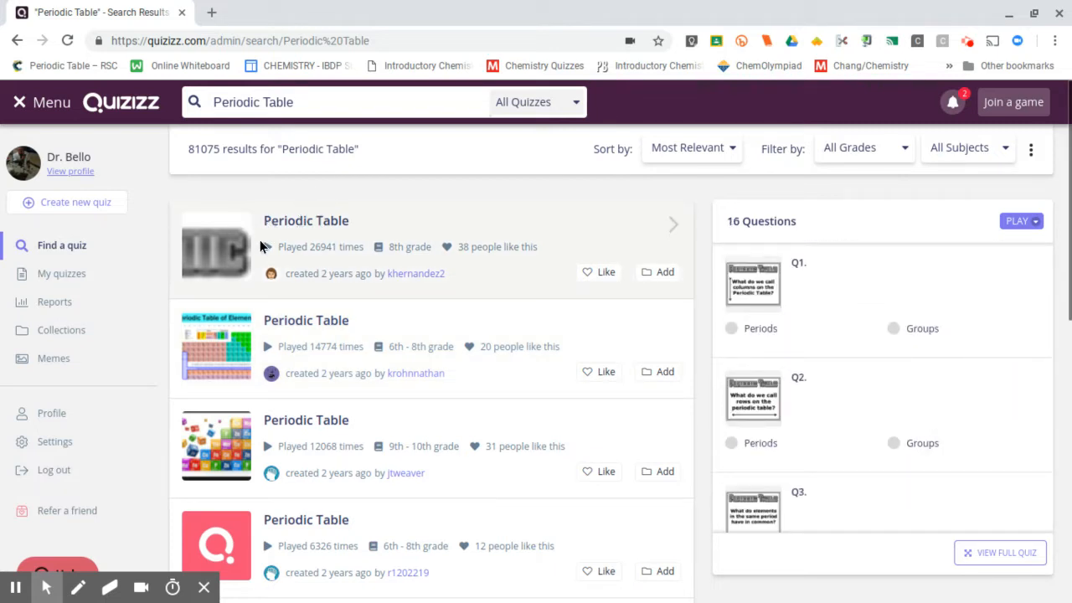
mouse_move(322, 321)
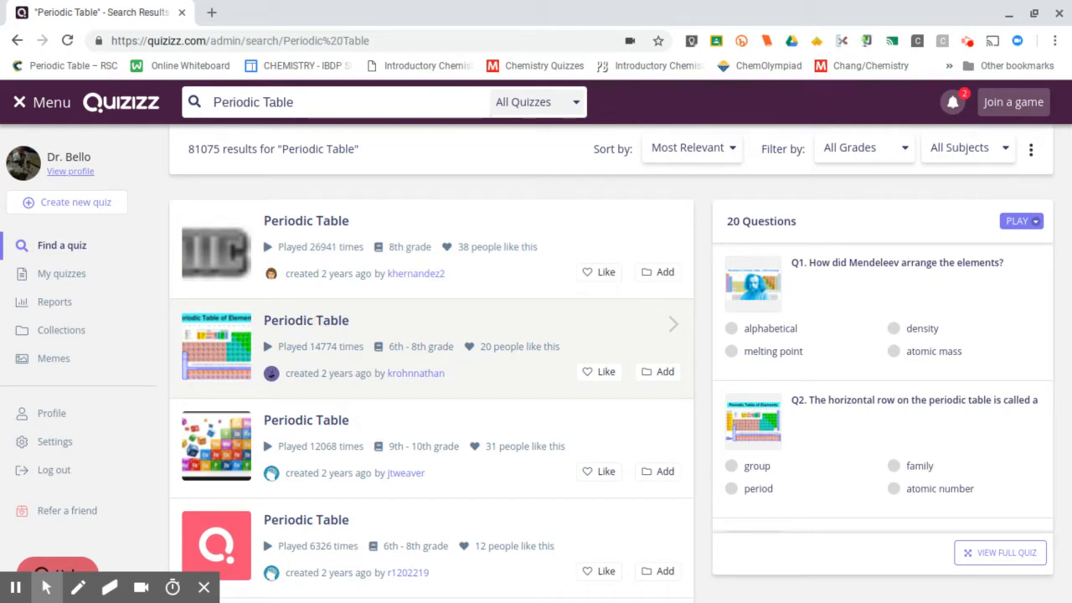
click(247, 329)
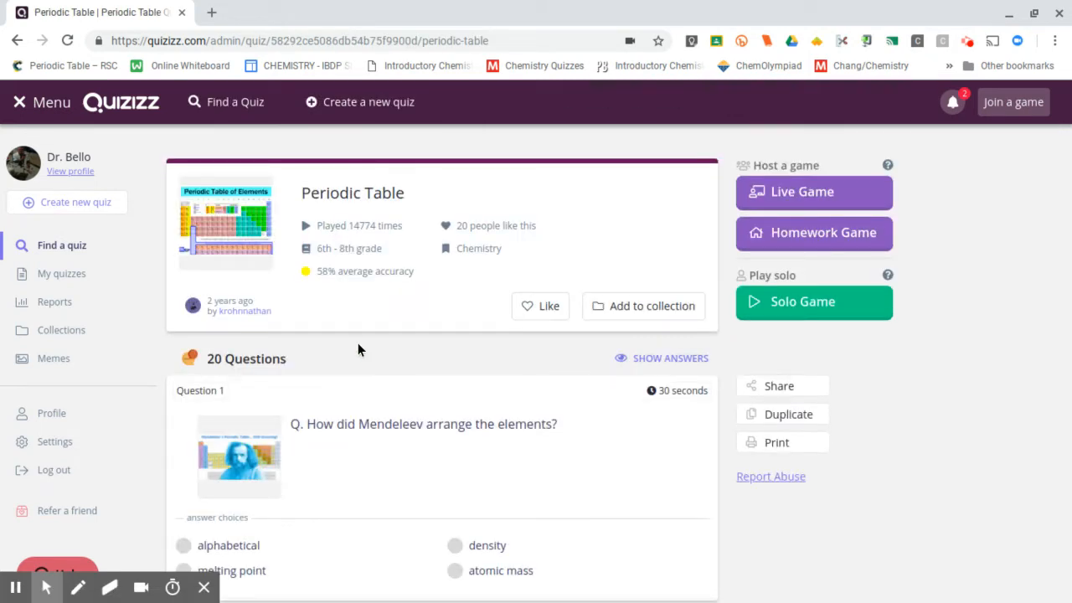
Duplicate the opened Periodic Table quiz into the account's own quizzes.
scroll(376, 343, down, 2)
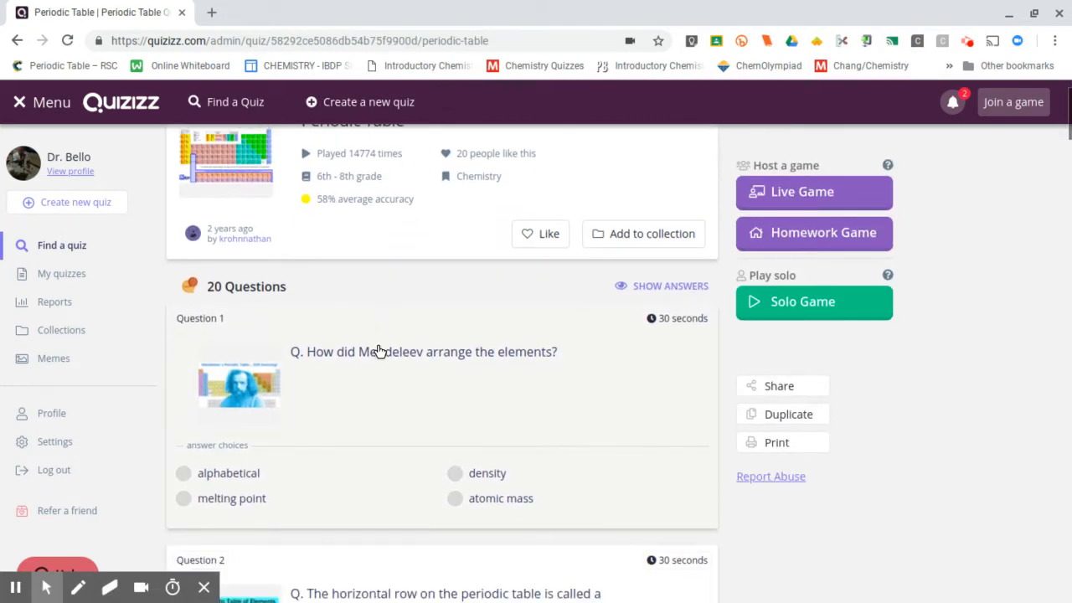
click(765, 419)
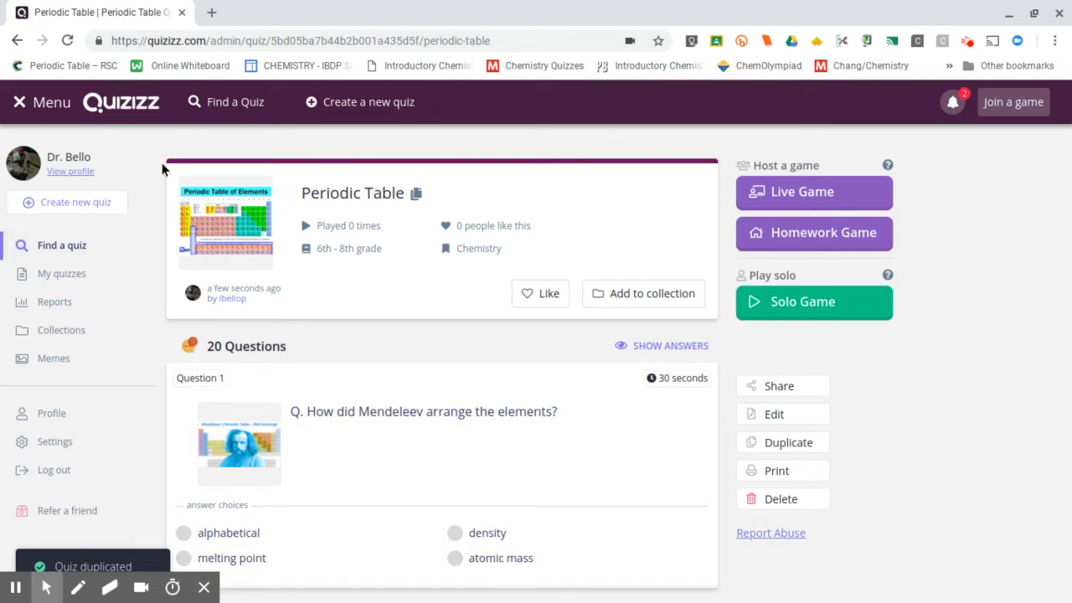
Examine the first questions of the duplicated quiz and show their correct answers.
scroll(630, 398, down, 2)
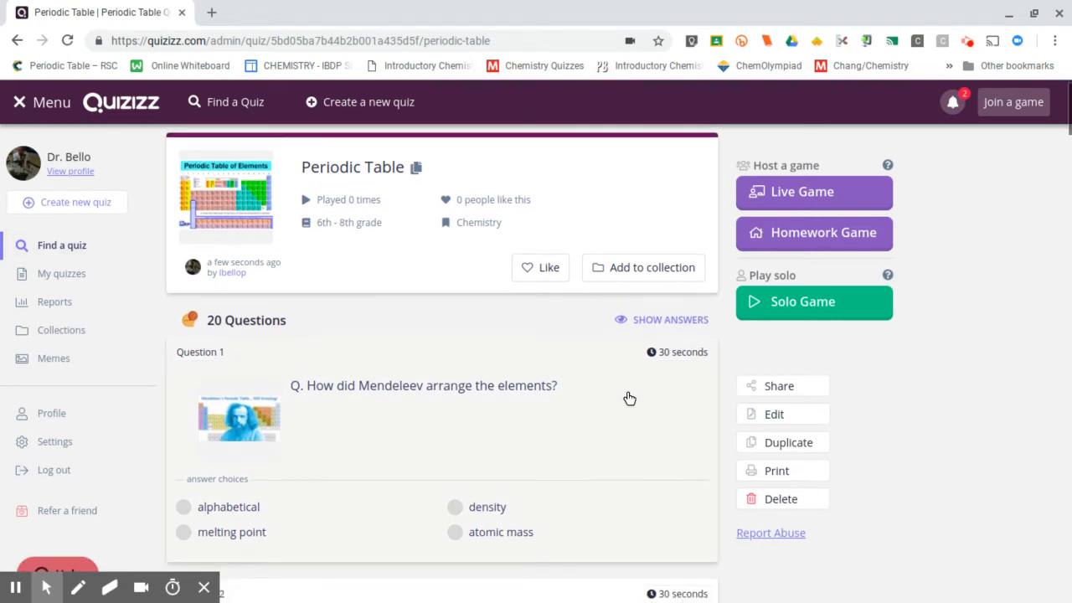
scroll(629, 398, down, 3)
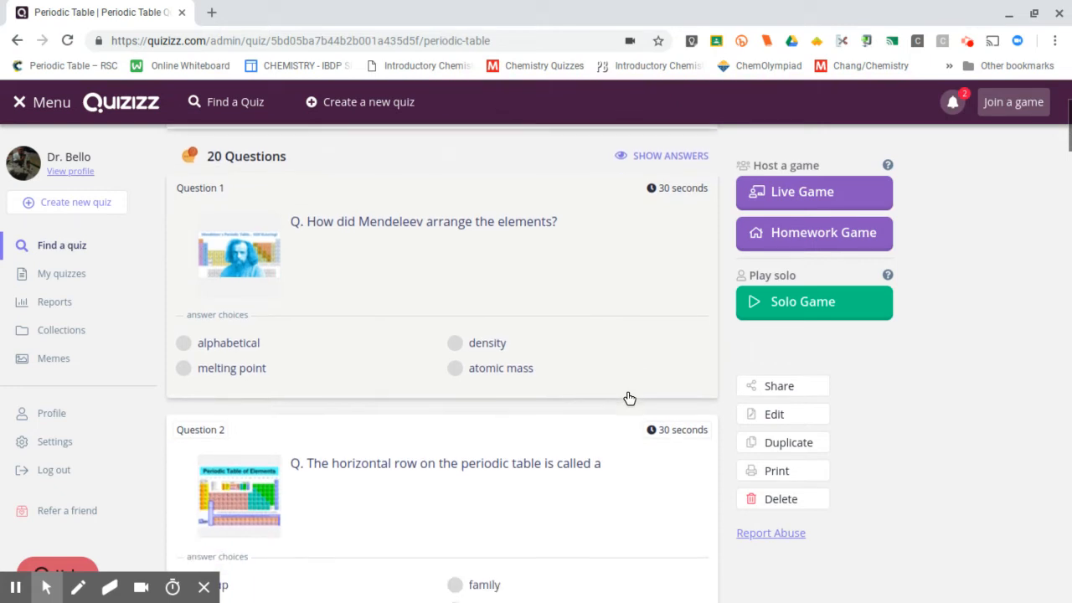
scroll(630, 398, down, 2)
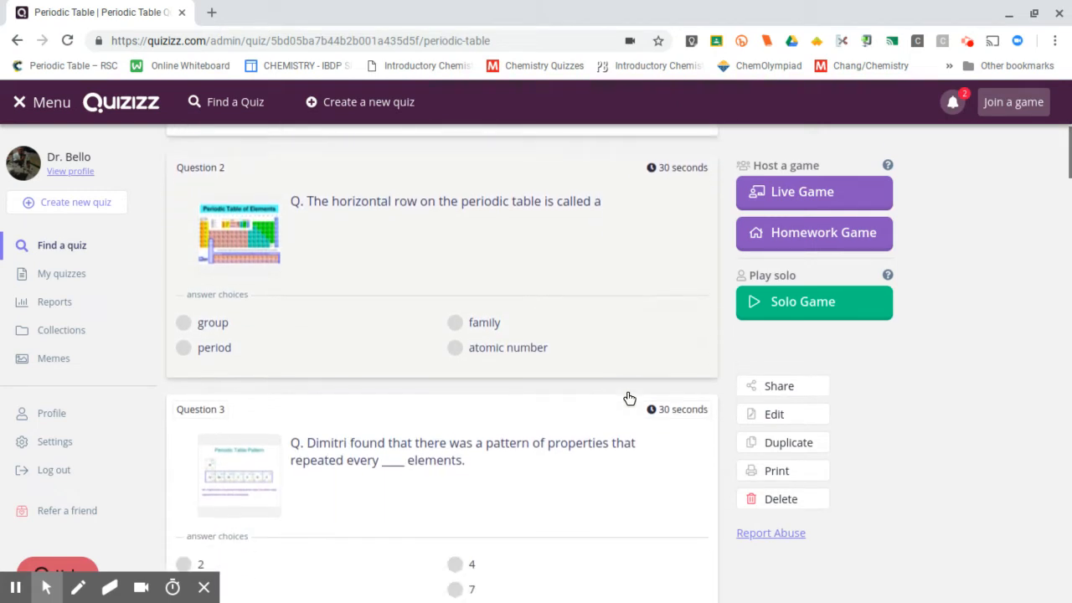
scroll(630, 397, down, 2)
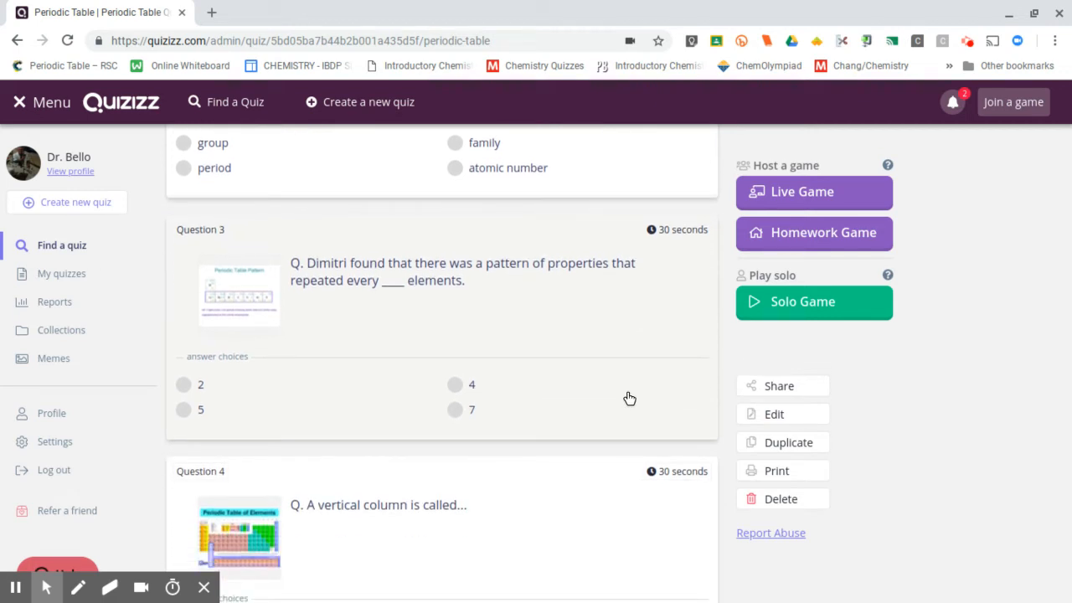
scroll(630, 398, up, 5)
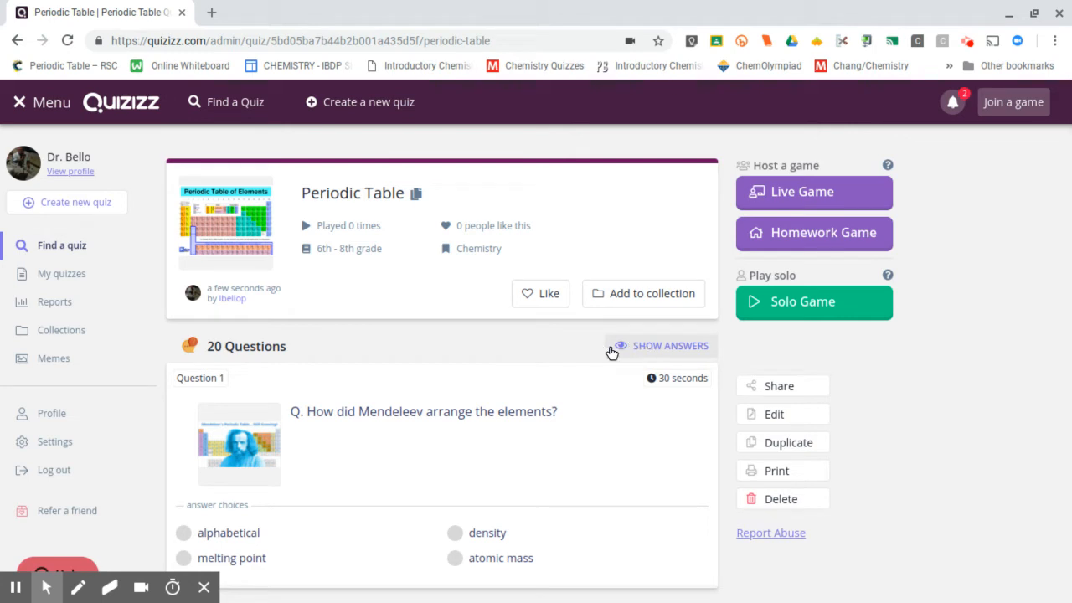
click(648, 354)
scroll(547, 340, down, 1)
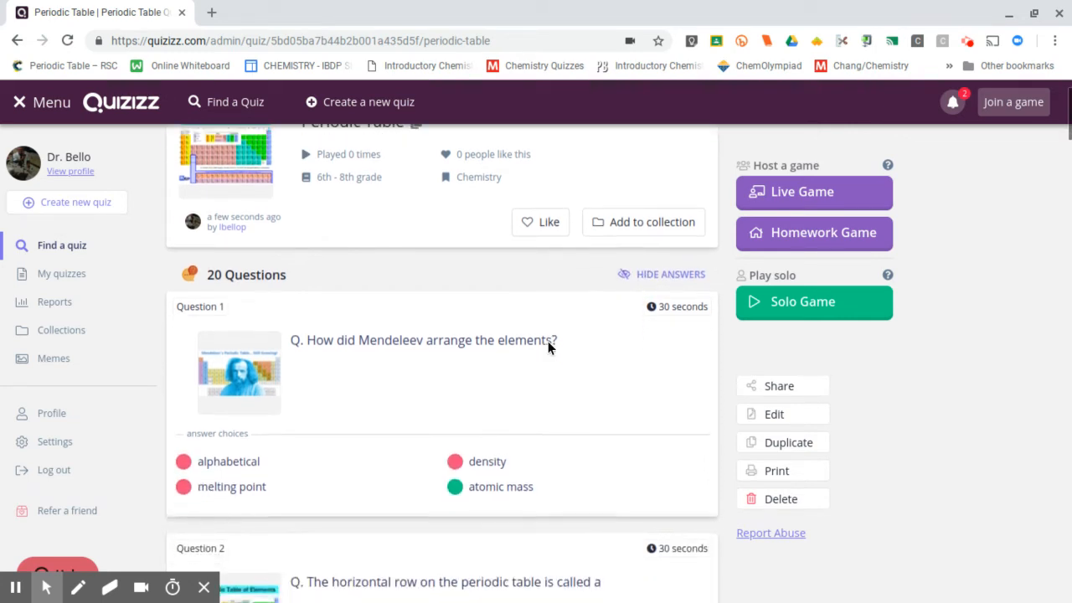
scroll(549, 347, down, 1)
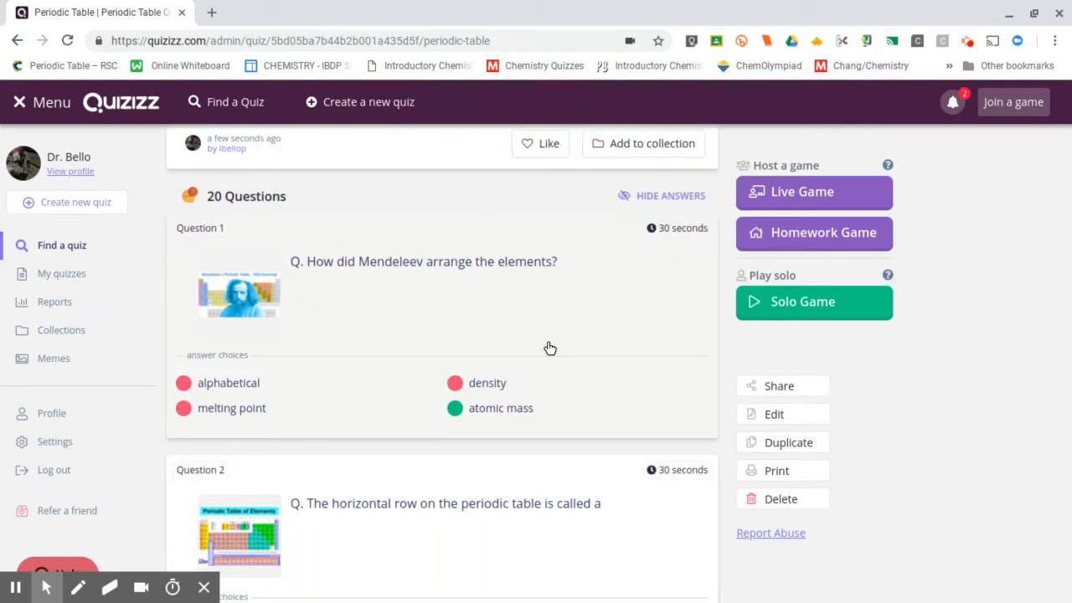
scroll(547, 348, down, 3)
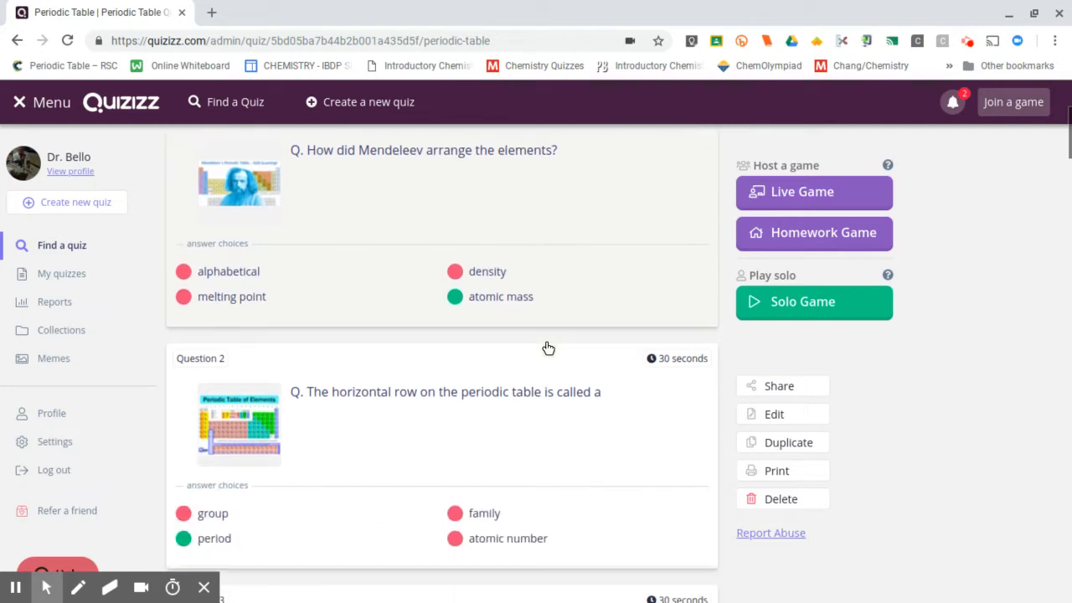
scroll(546, 347, down, 5)
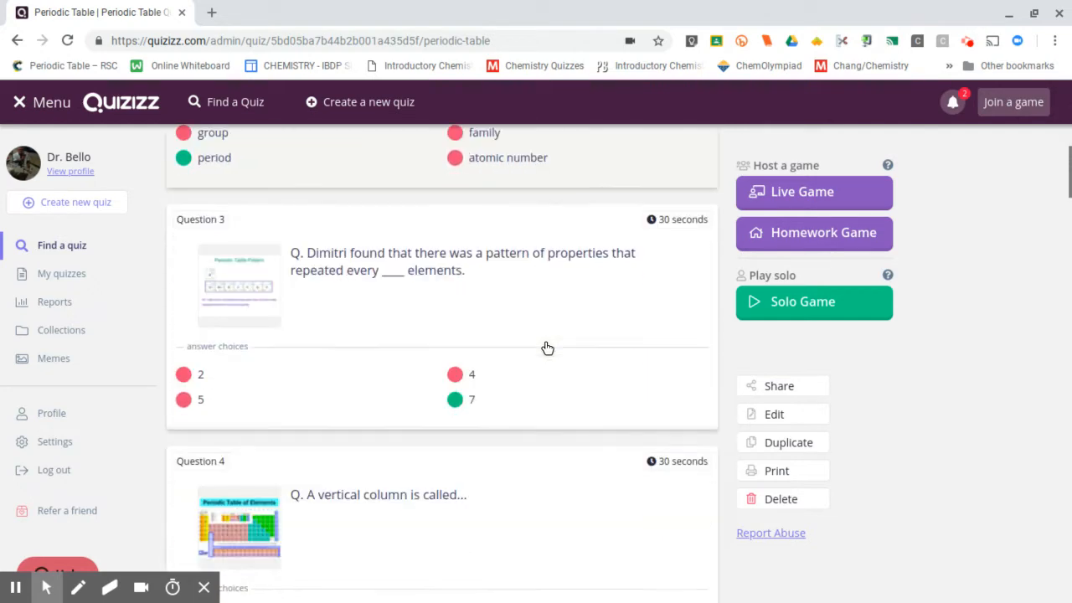
scroll(546, 347, up, 5)
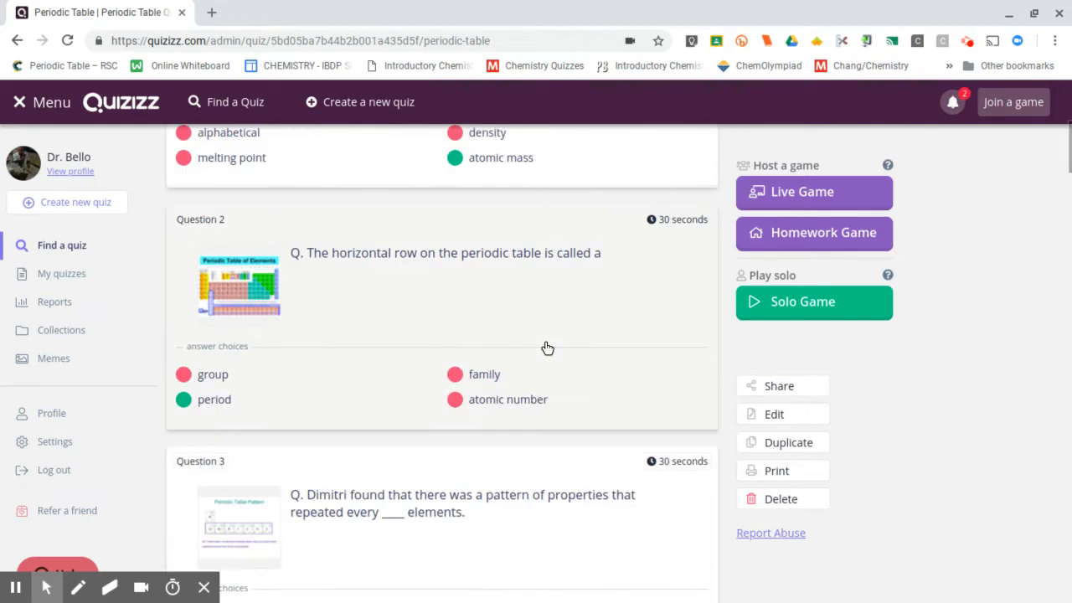
scroll(545, 346, up, 1)
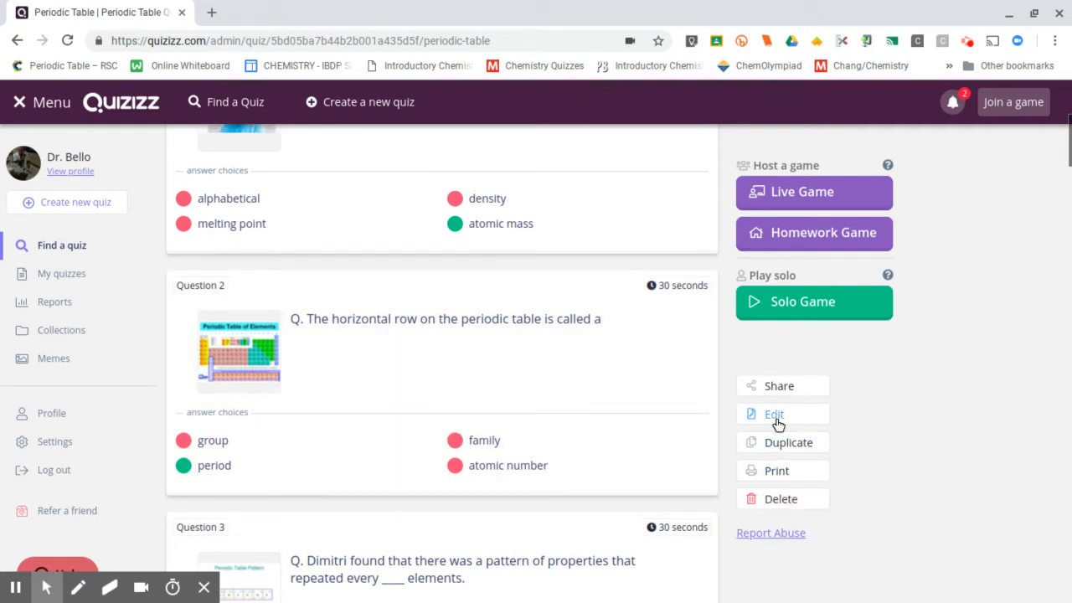
Open the duplicated quiz for editing, change answer option 2 of Question 2 to "halogens" and save the question.
click(774, 416)
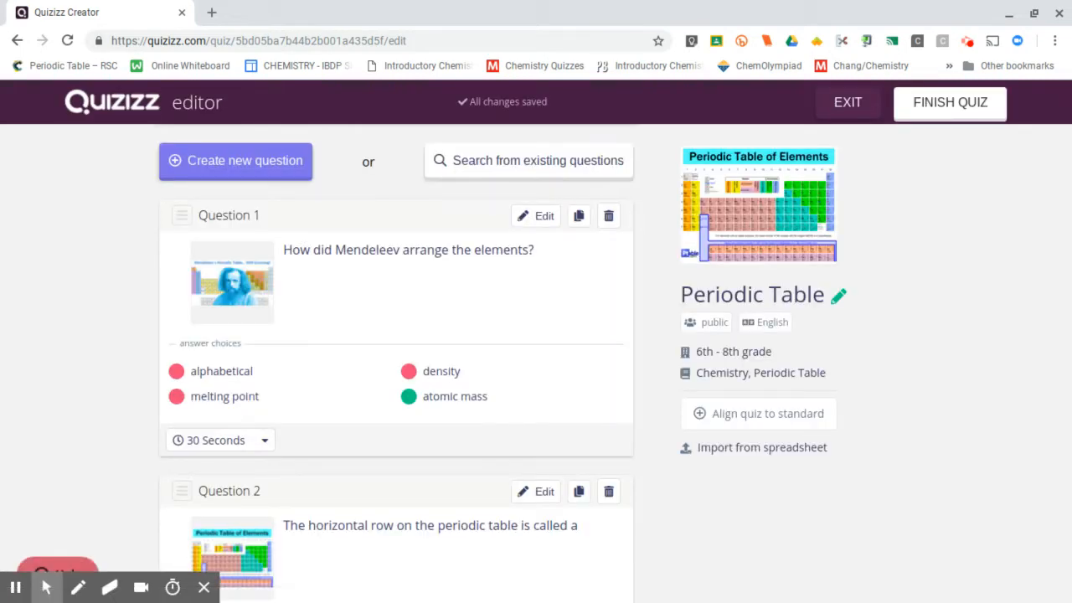
scroll(565, 279, down, 3)
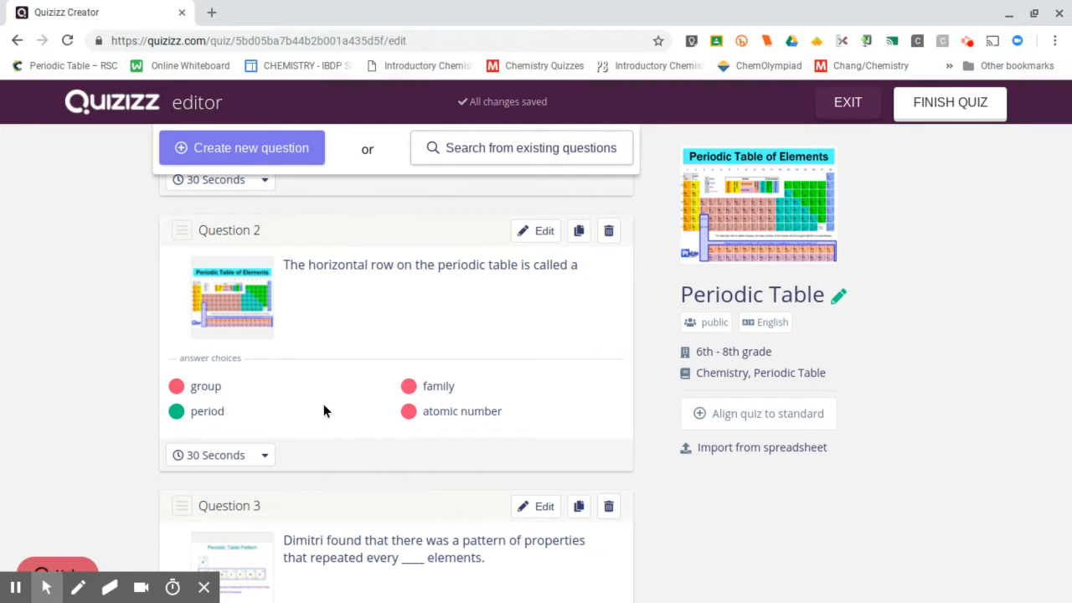
click(452, 387)
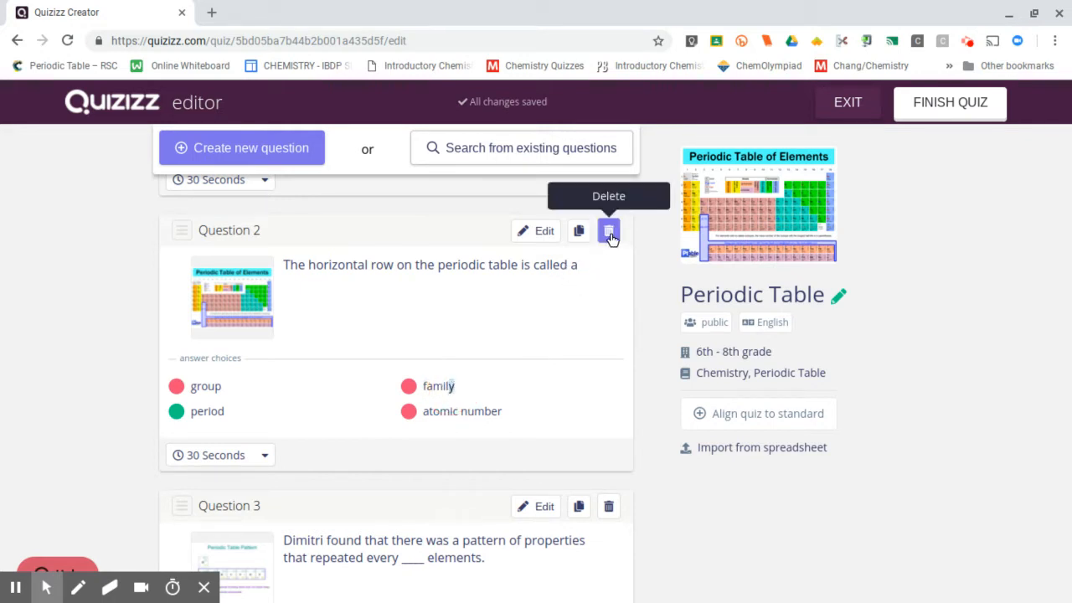
click(548, 237)
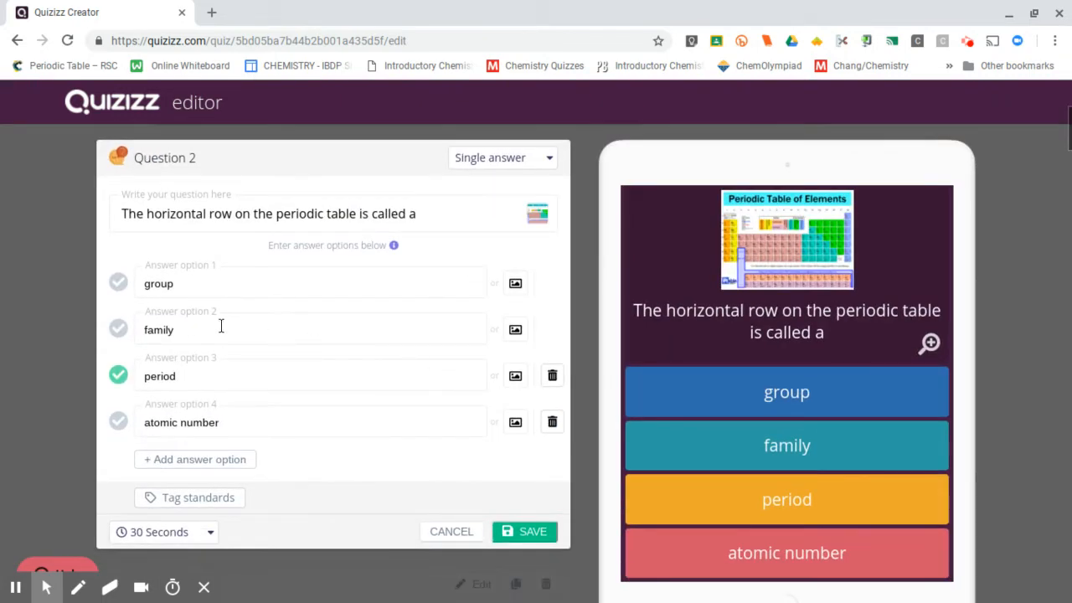
click(190, 330)
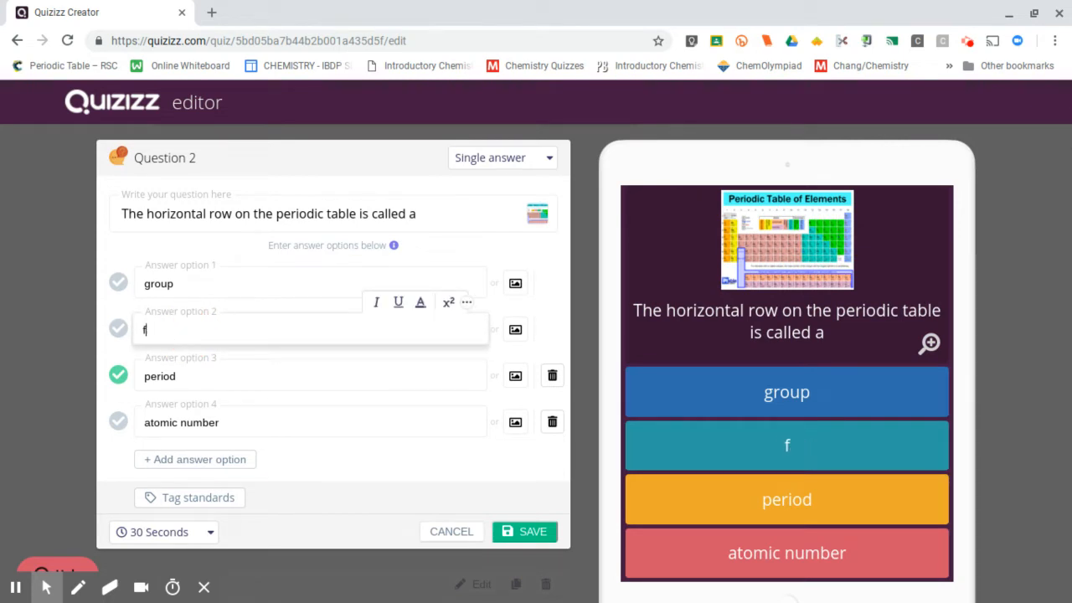
key(BackSpace)
text(Halogens)
key(BackSpace)
text(h)
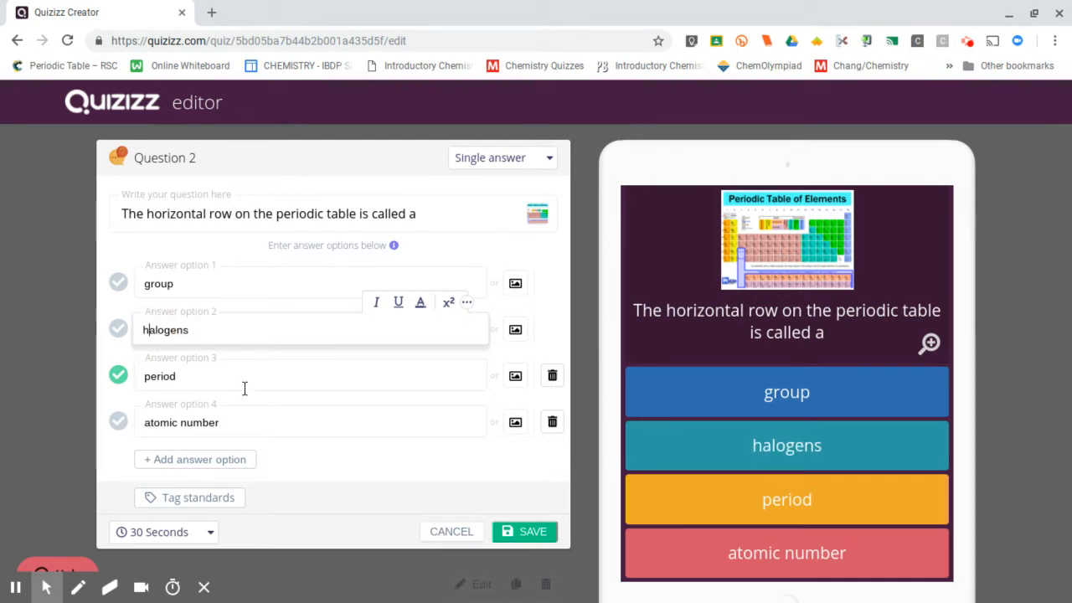
click(531, 533)
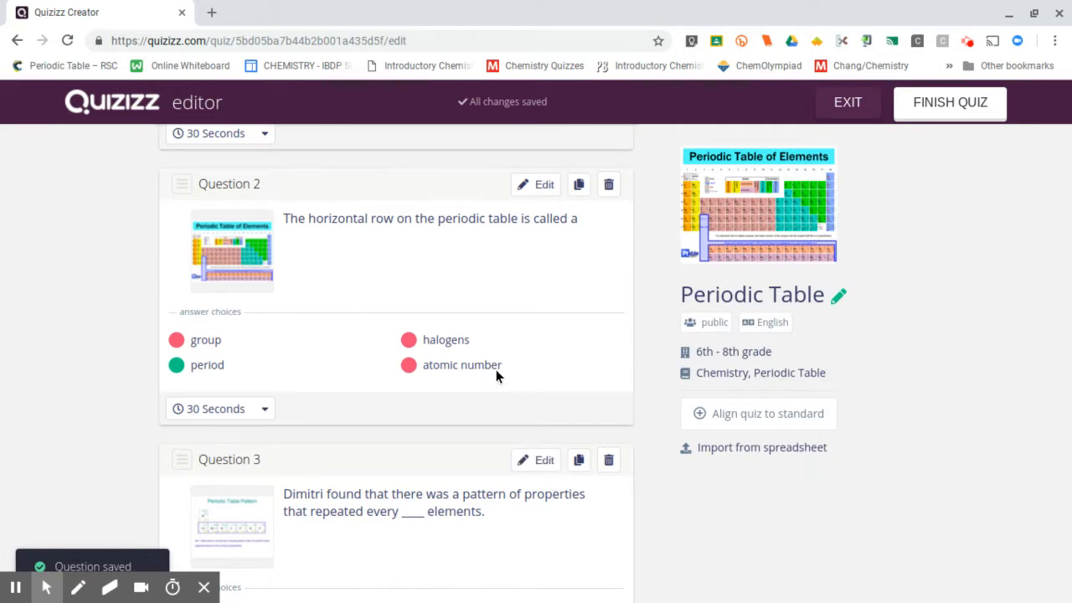
Examine all questions of the duplicated quiz in the editor, from Question 1 through the last one.
scroll(496, 371, up, 4)
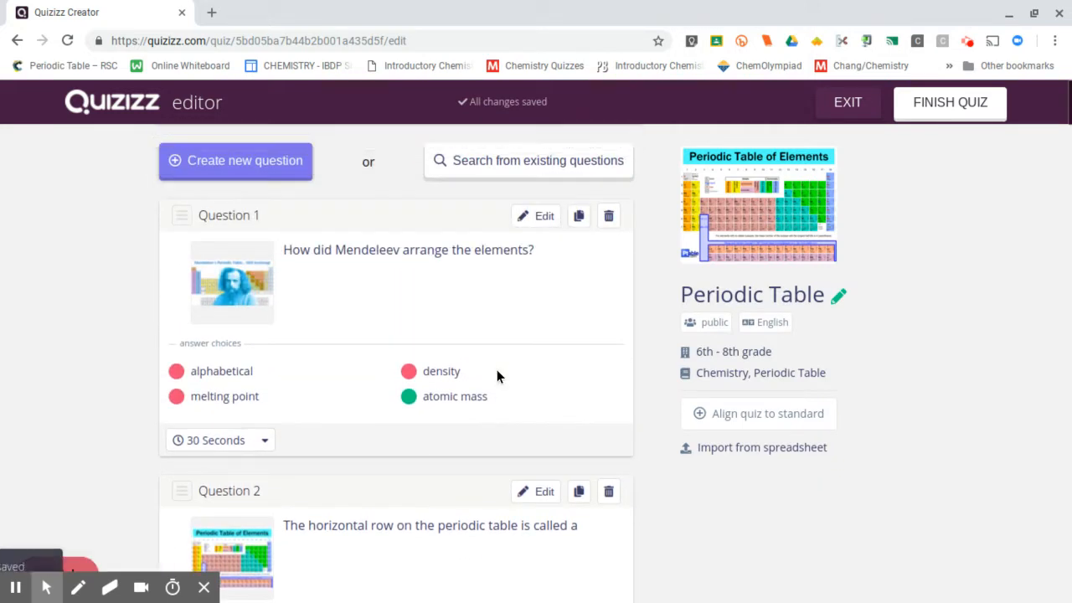
scroll(497, 373, down, 16)
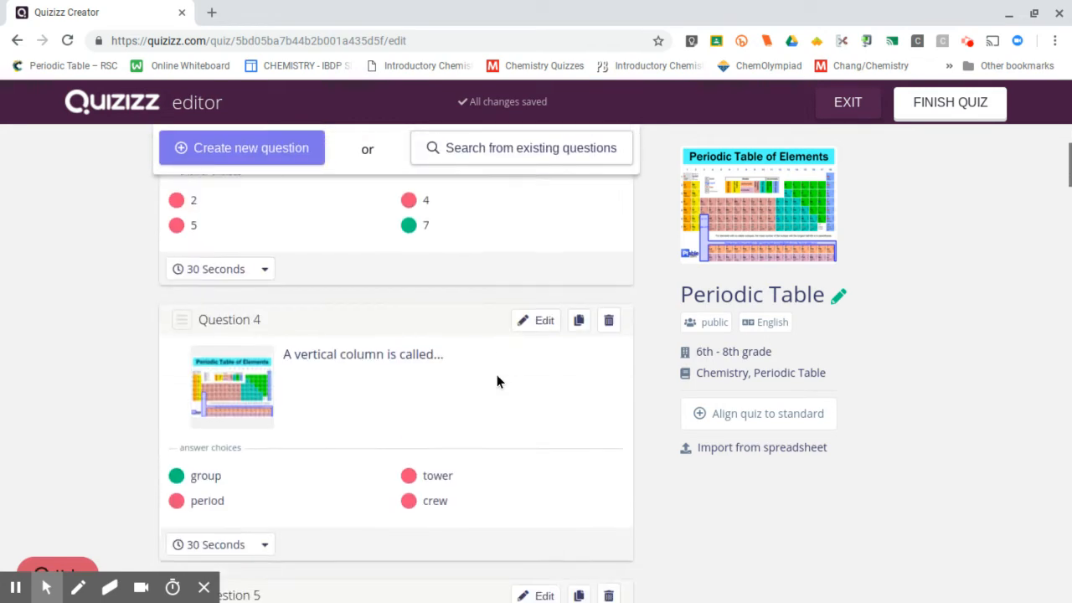
scroll(497, 382, down, 14)
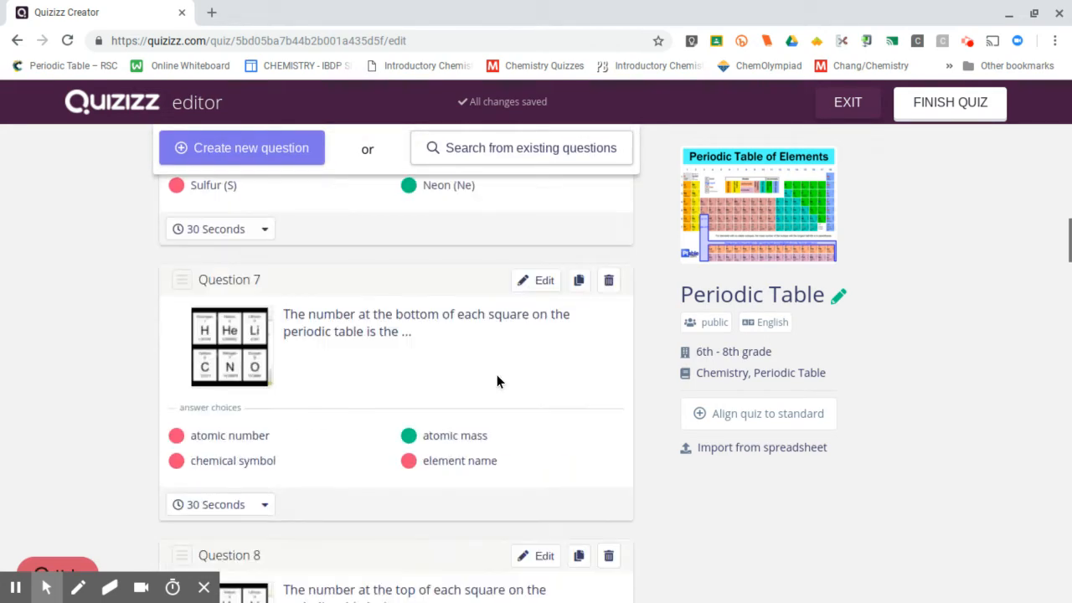
scroll(496, 378, down, 7)
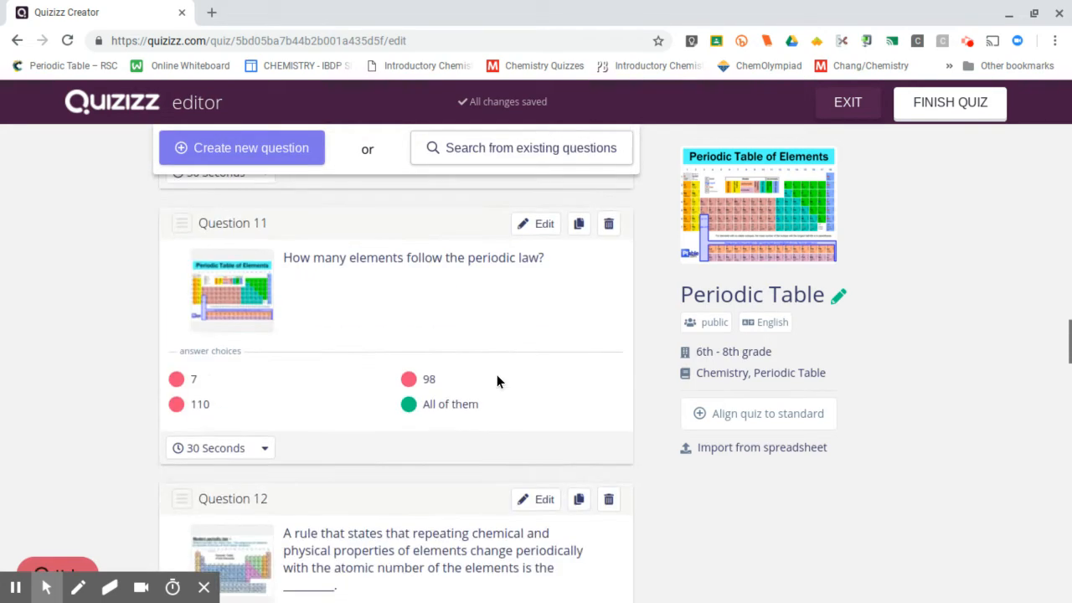
scroll(496, 377, down, 17)
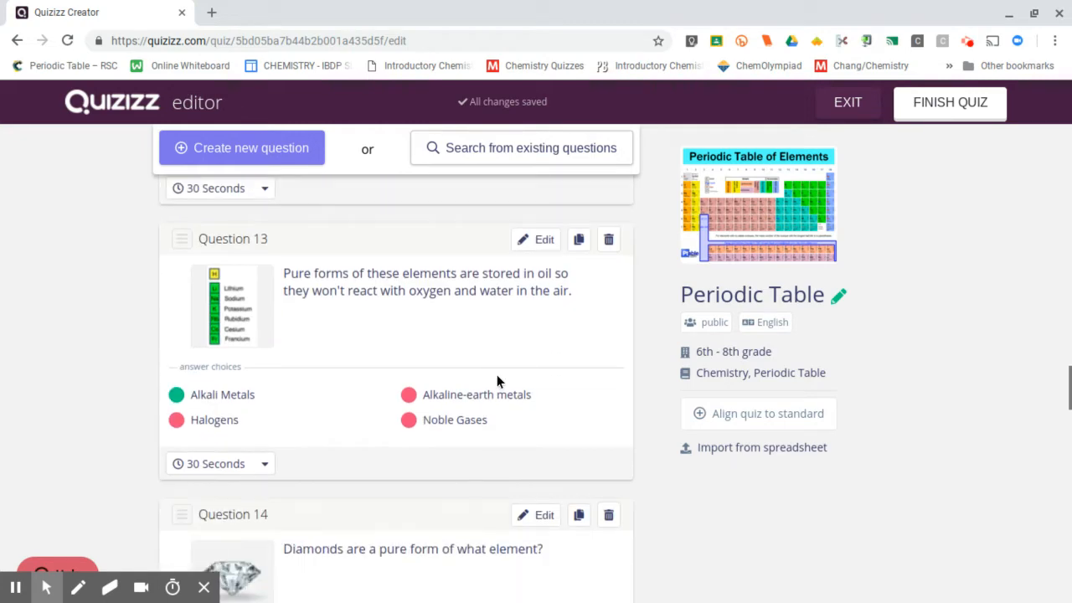
scroll(496, 381, down, 9)
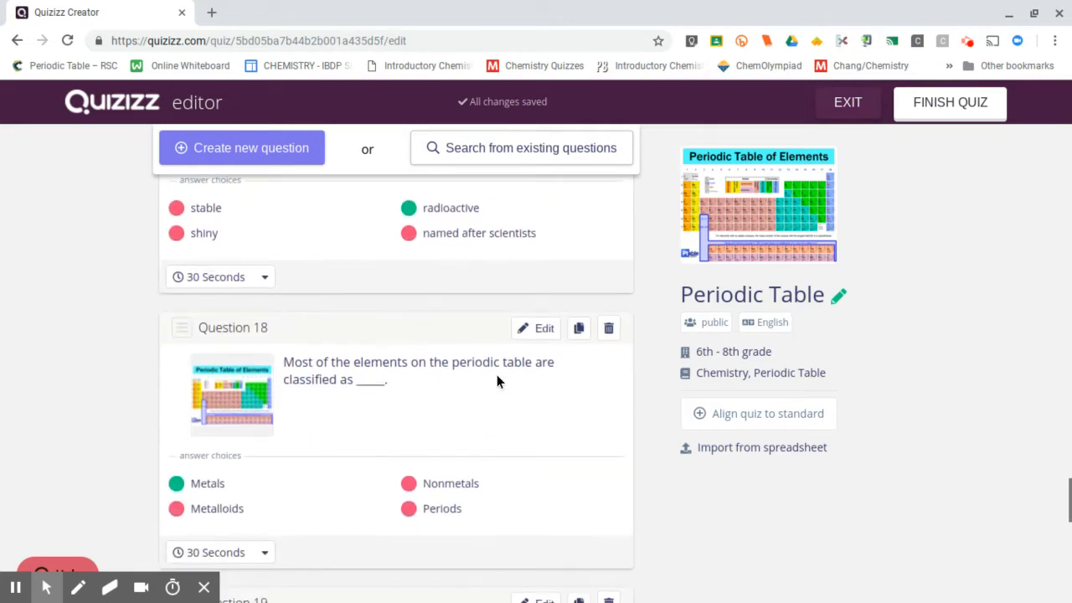
scroll(496, 381, down, 3)
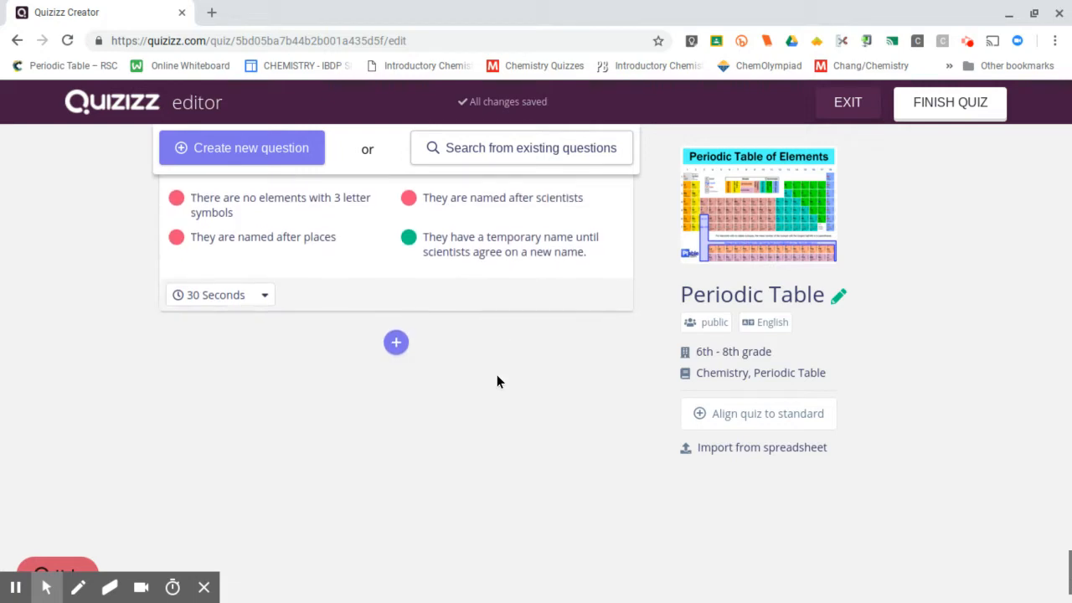
scroll(497, 382, up, 15)
scroll(497, 382, up, 5)
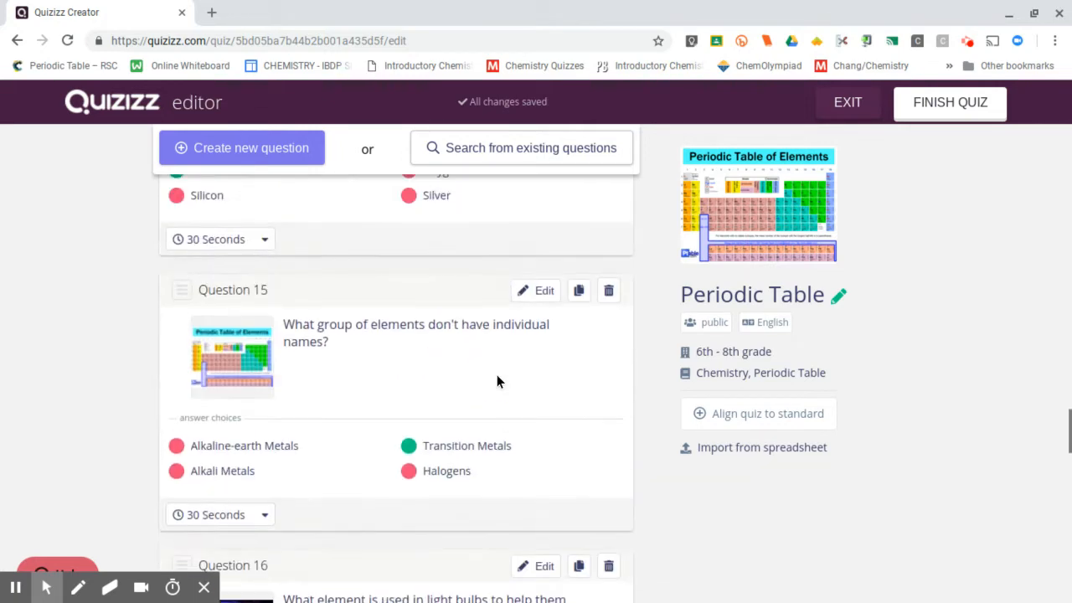
Search the existing questions of other quizzes for "Periodic Table".
click(541, 154)
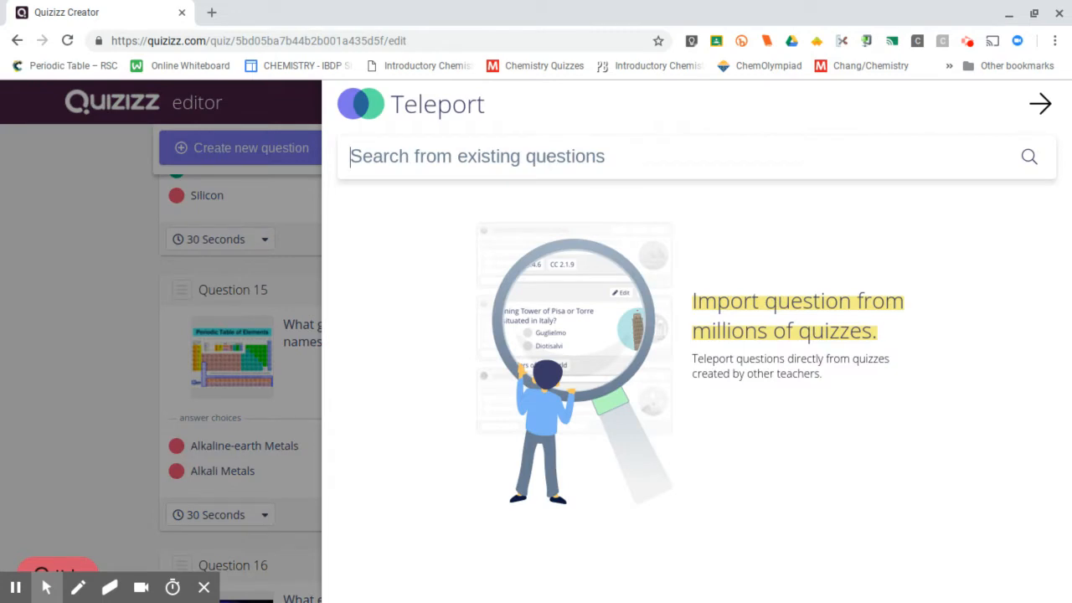
text(Per)
text(iodi)
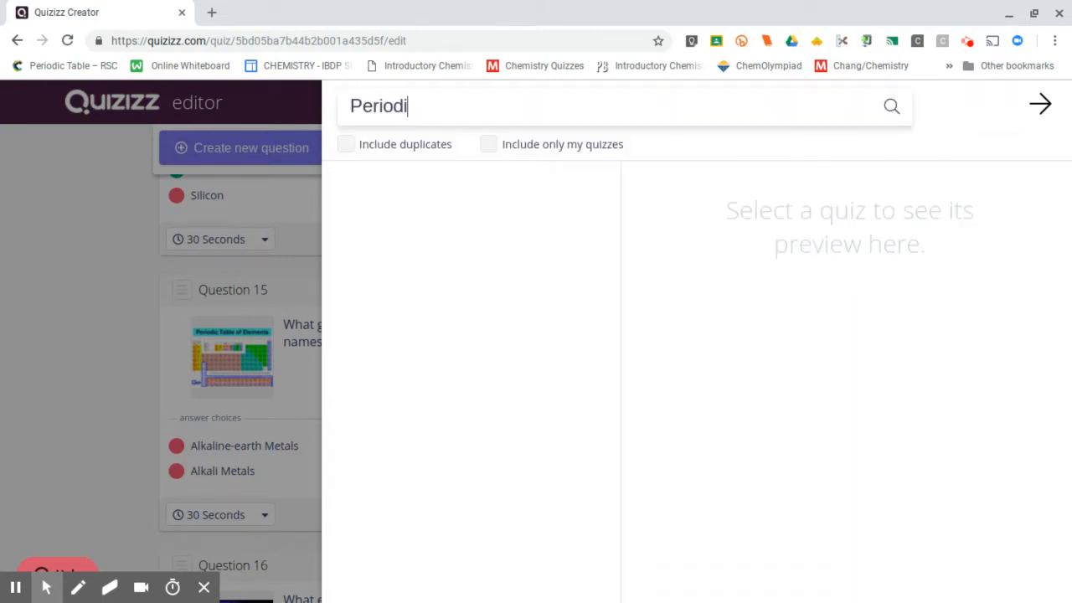
text(c Table)
key(Return)
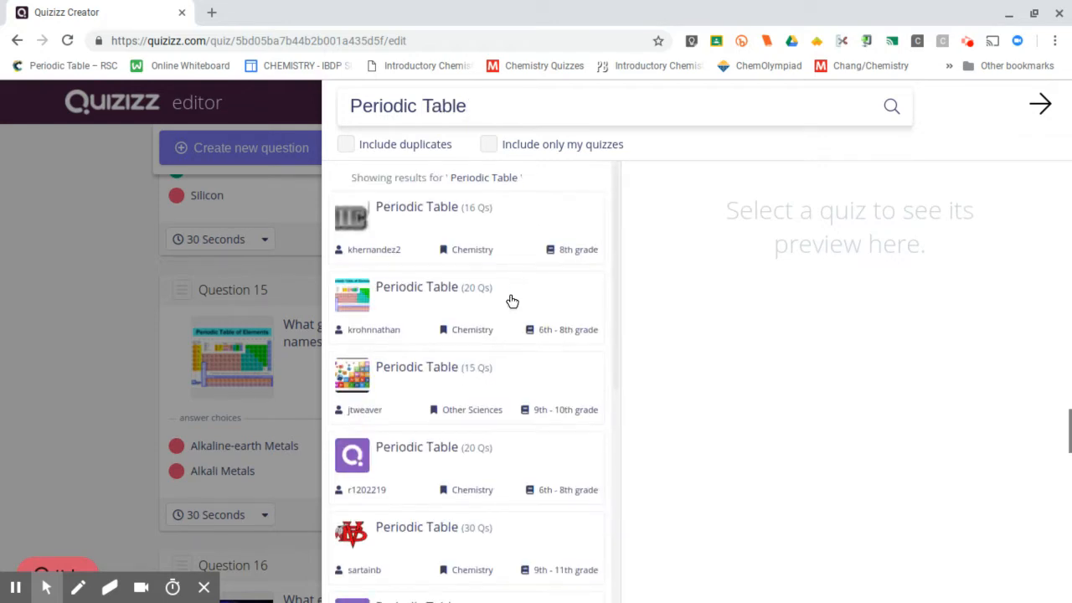
Preview the 28-question 8th grade "Periodic Table" quiz and add its question "Each column in the periodic table is called a".
scroll(491, 339, down, 2)
scroll(453, 433, down, 4)
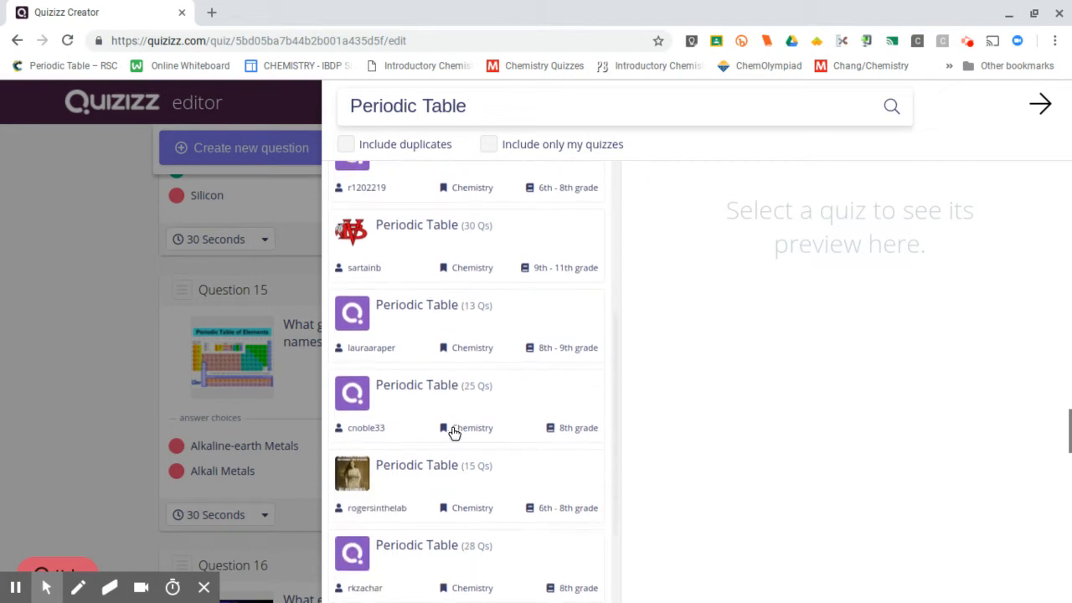
click(442, 395)
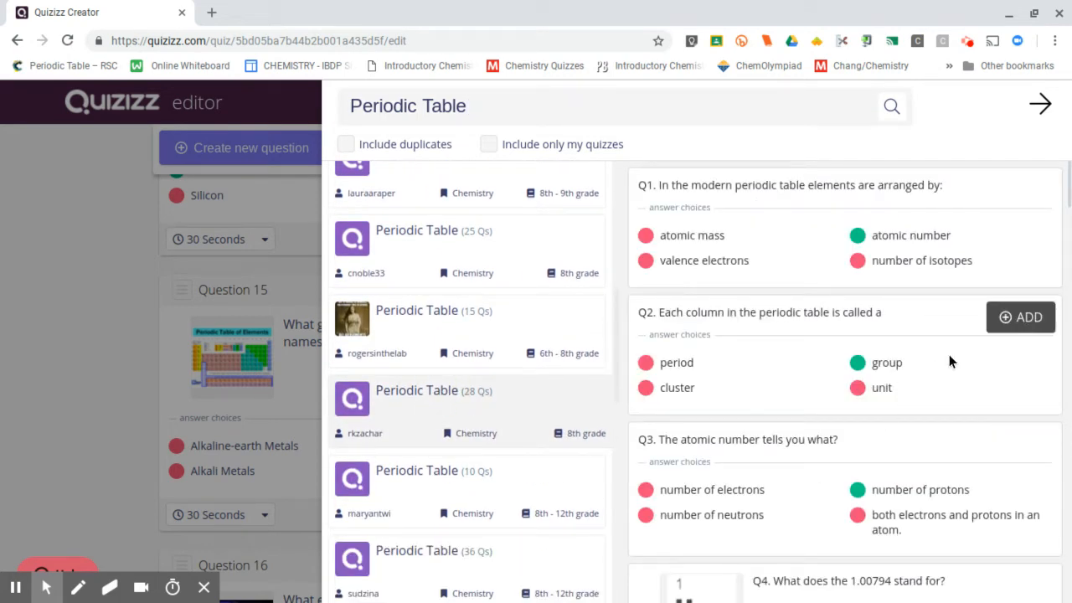
click(1034, 324)
scroll(962, 375, down, 2)
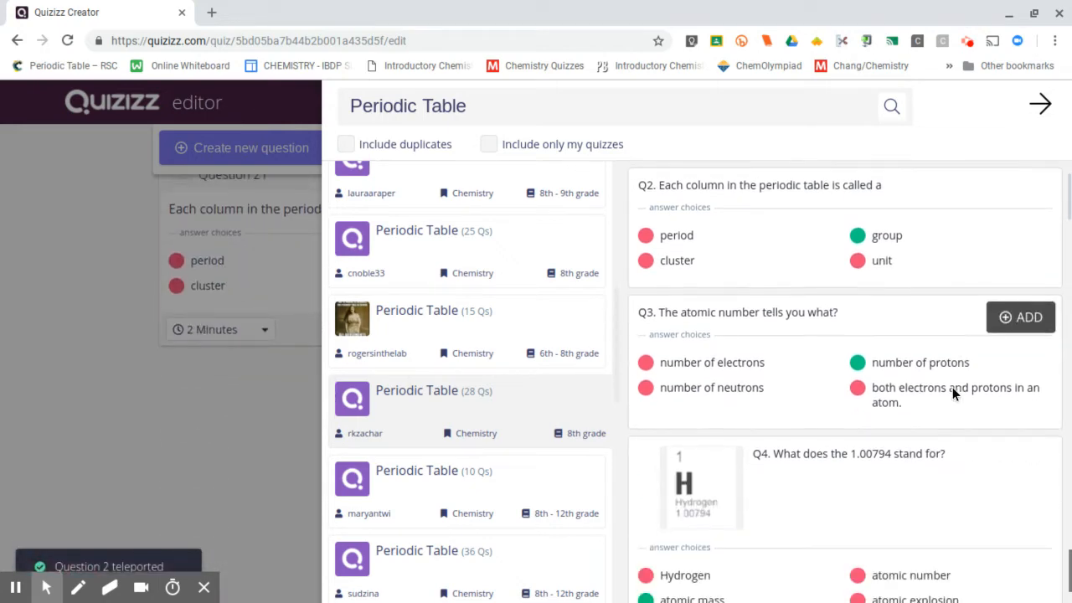
Preview the 15-question 6th - 8th grade "Periodic Table" quiz and add its question "How many neutrons are in a Gold atom?".
click(441, 321)
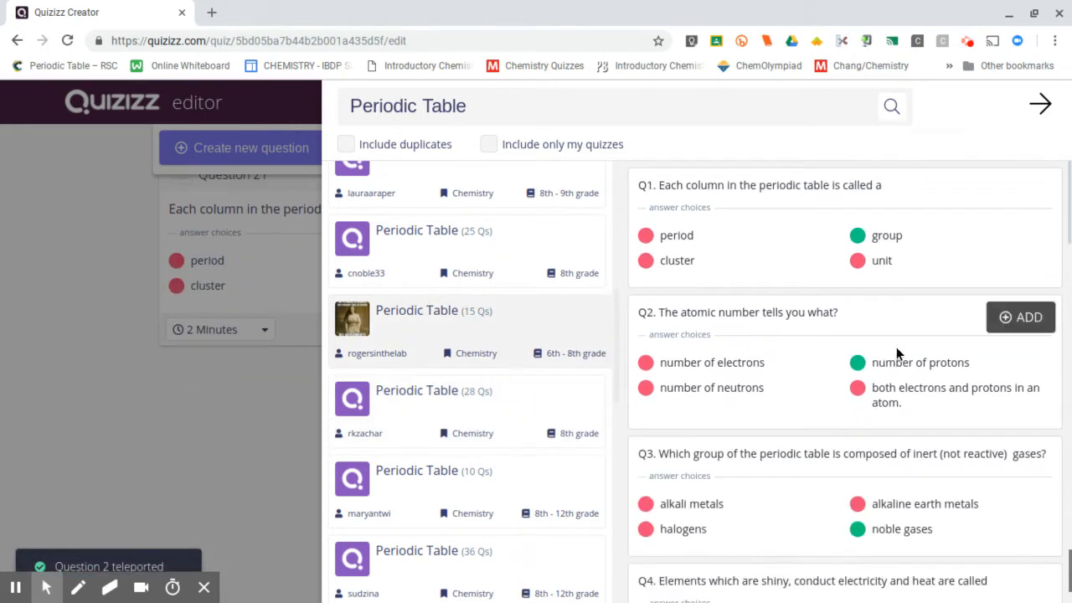
scroll(896, 346, down, 5)
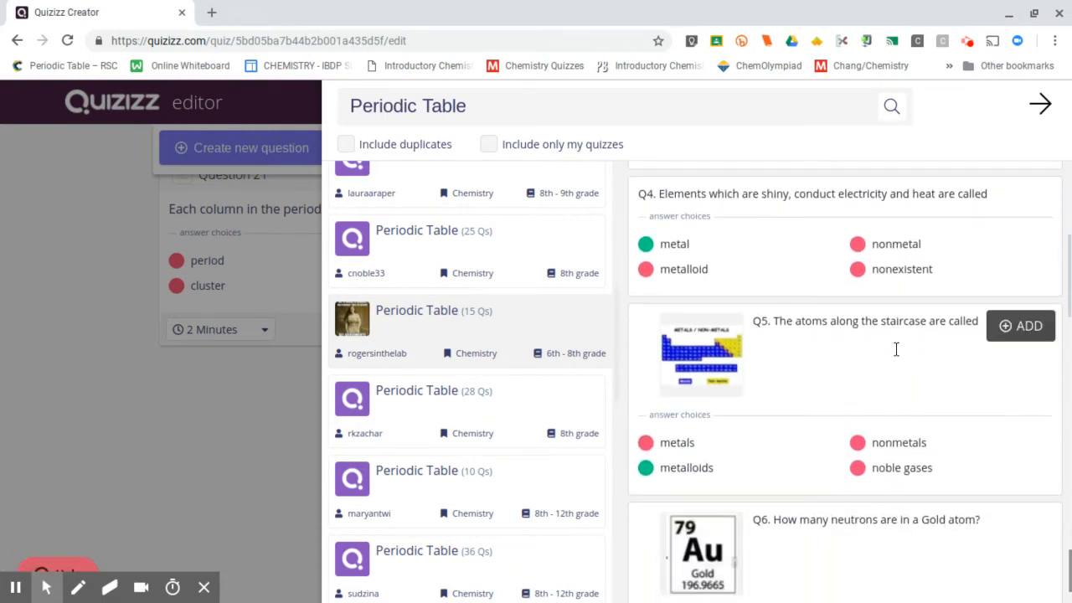
scroll(896, 348, down, 1)
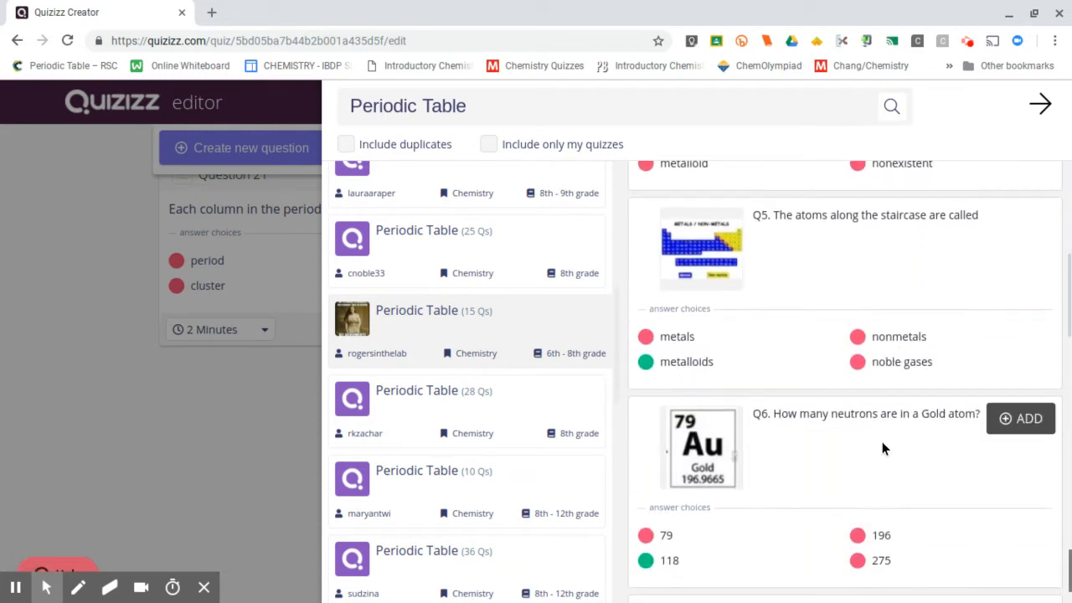
click(1023, 419)
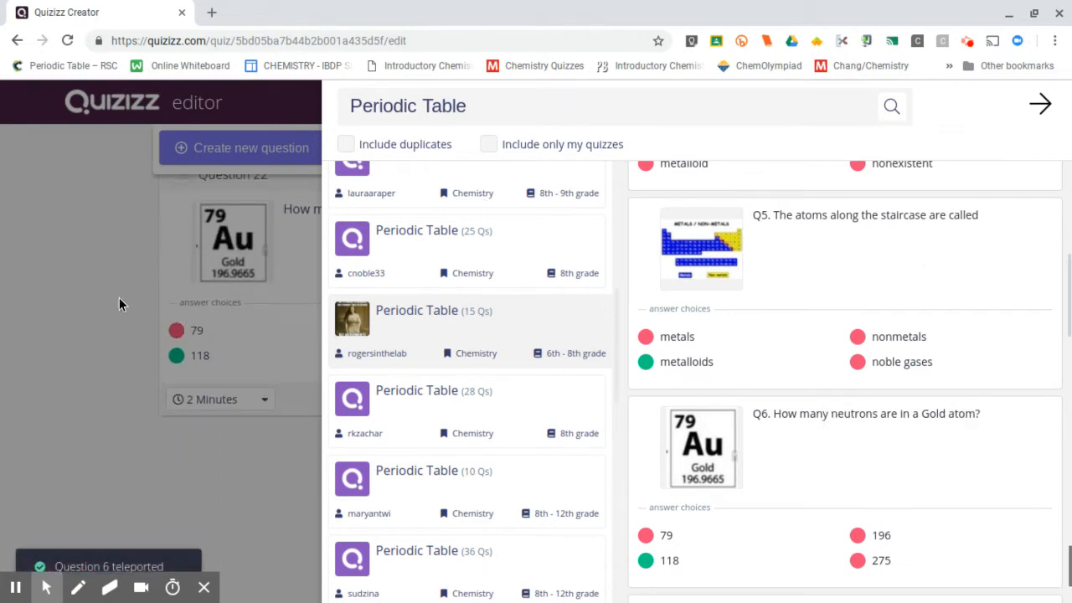
Close the question search and check the two imported questions at the end of the quiz.
click(70, 323)
scroll(511, 375, up, 2)
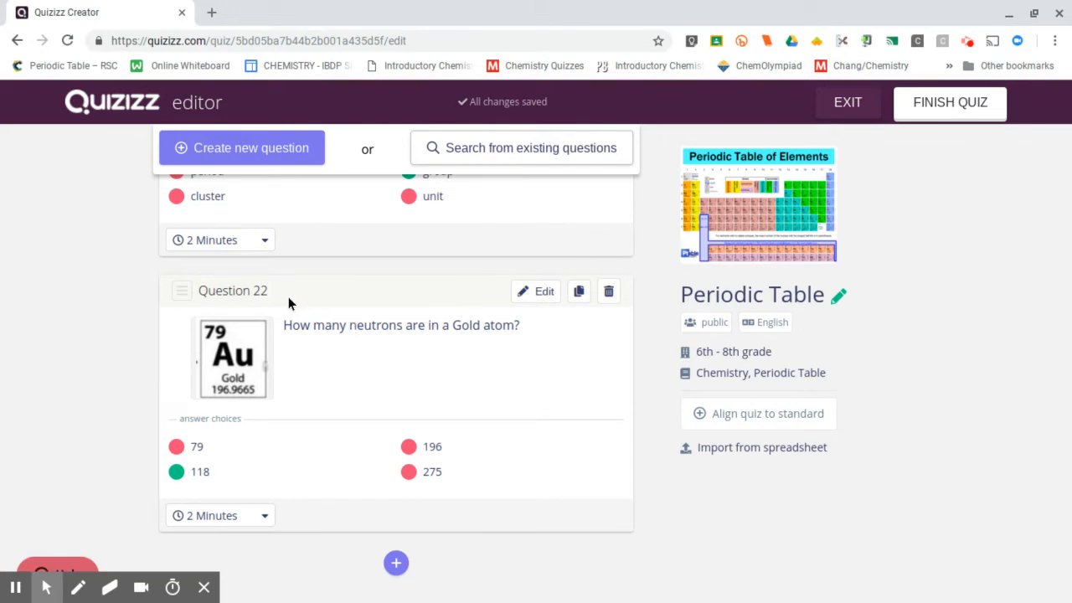
scroll(268, 287, up, 2)
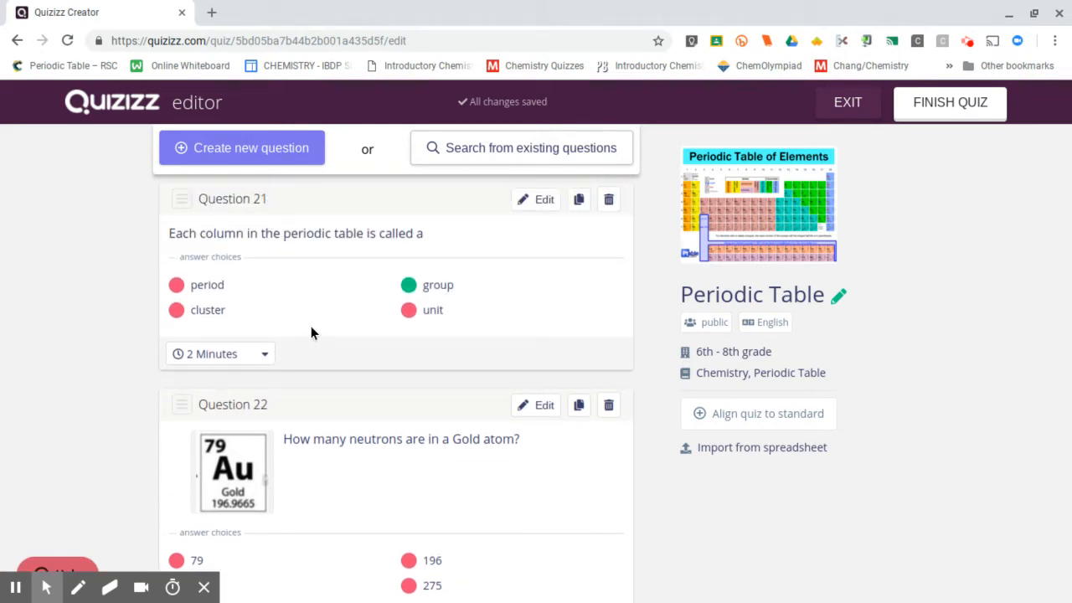
scroll(311, 329, up, 5)
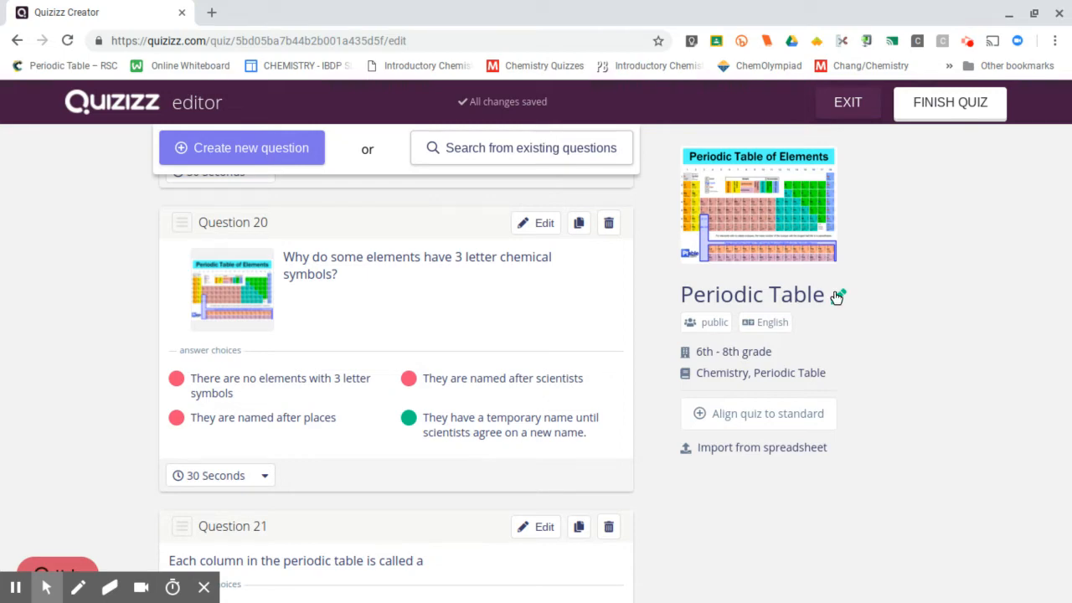
Rename the quiz as "Pre- Chapter Periodic Table" and save the new name.
click(837, 295)
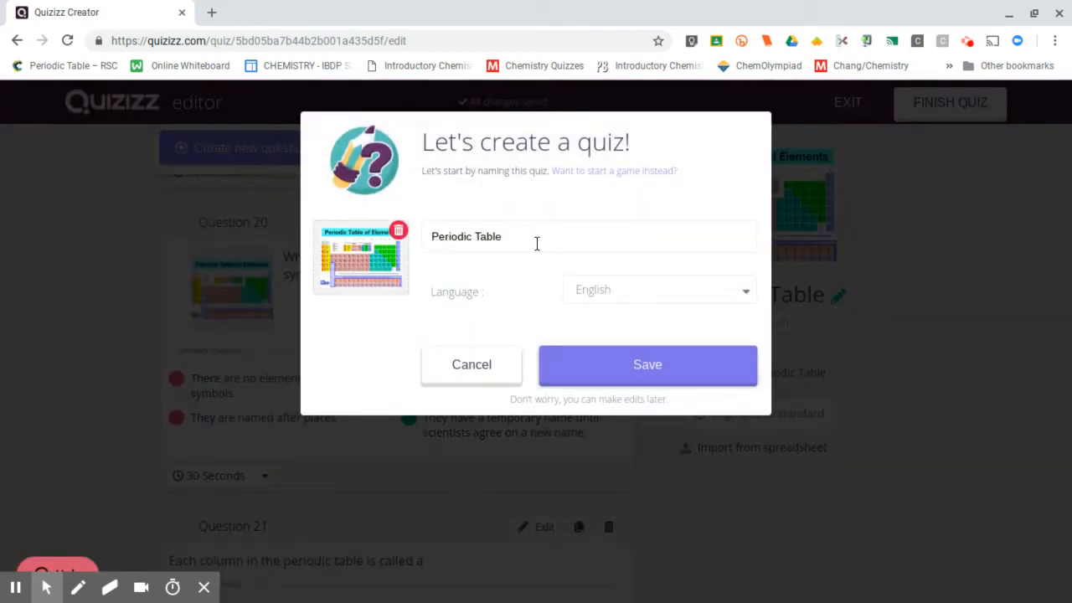
click(532, 242)
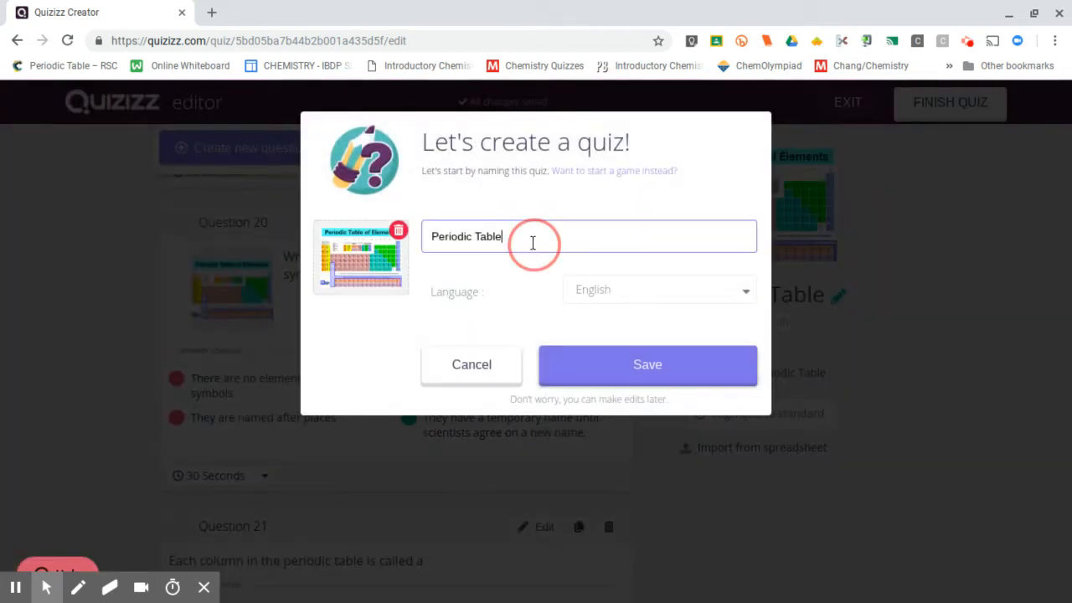
click(430, 237)
text(Pre- )
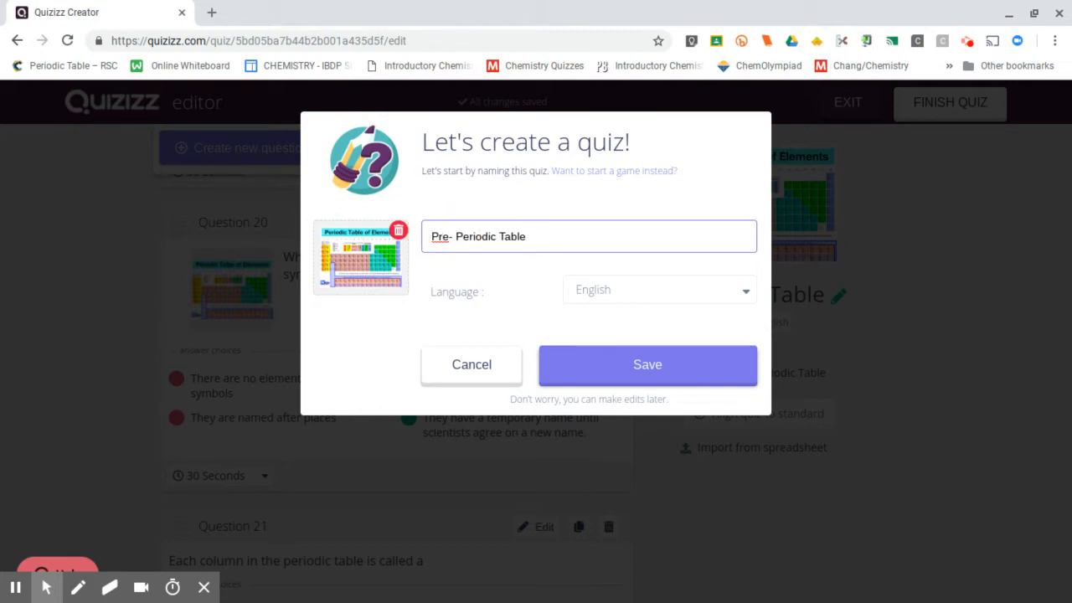
text(Chapter)
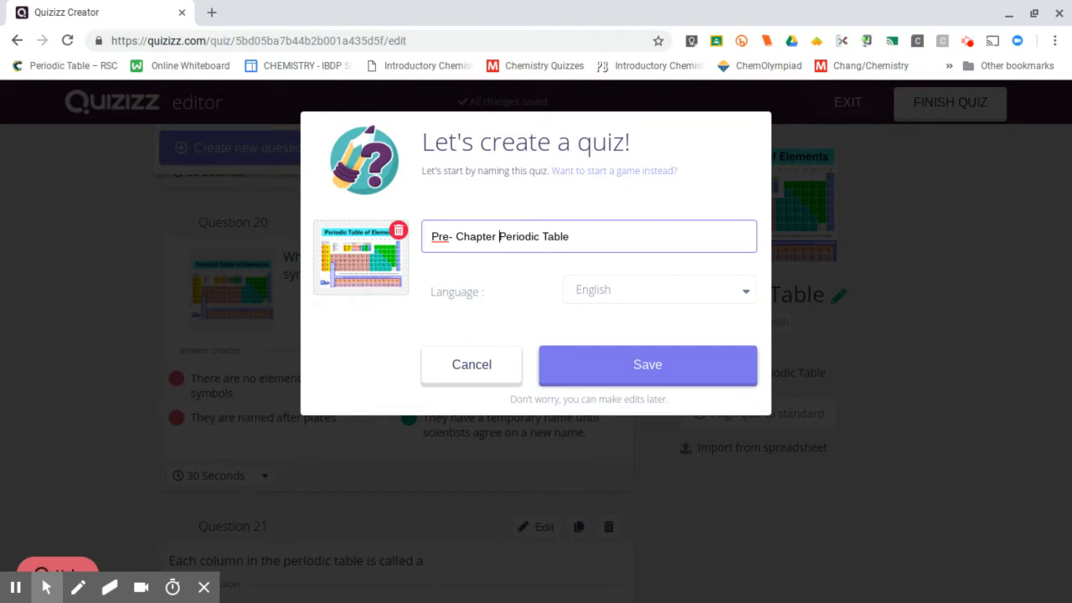
click(629, 371)
click(629, 371)
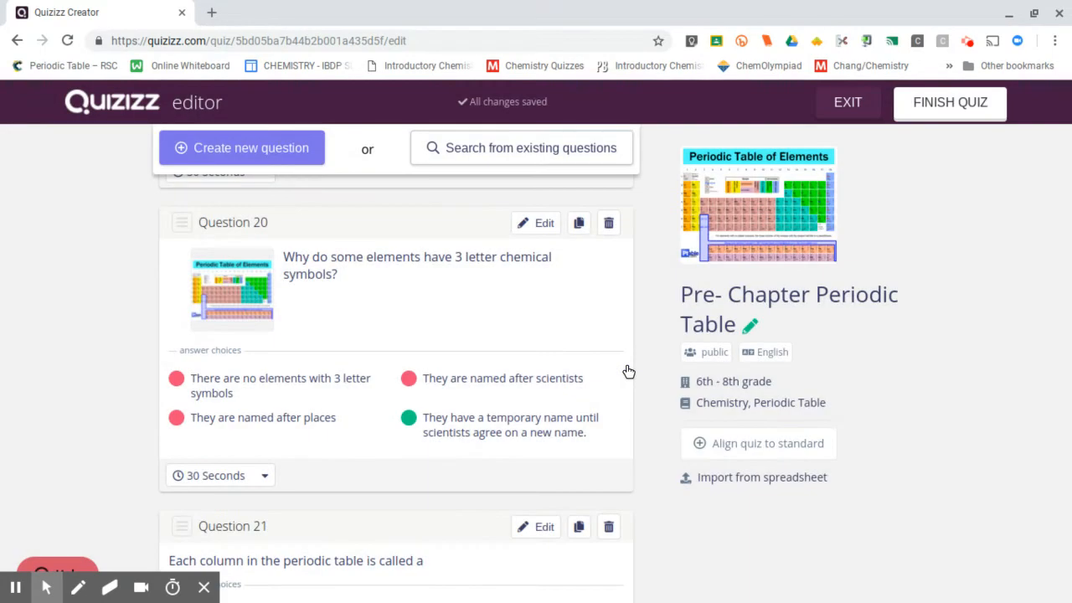
Finish editing the quiz and start setting it up as a homework game.
scroll(627, 371, up, 10)
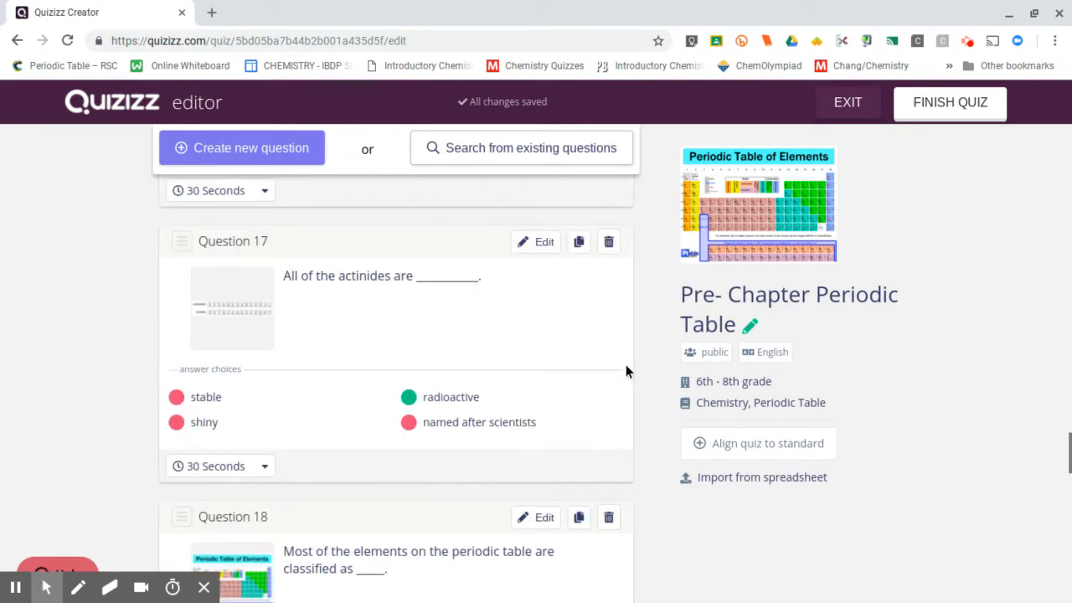
scroll(944, 325, up, 2)
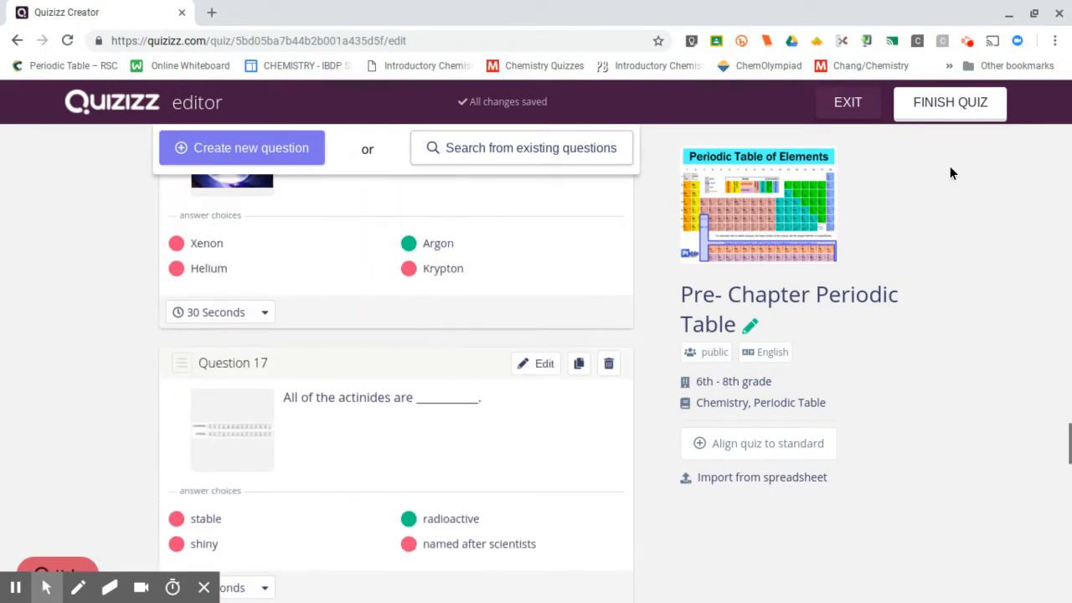
click(937, 109)
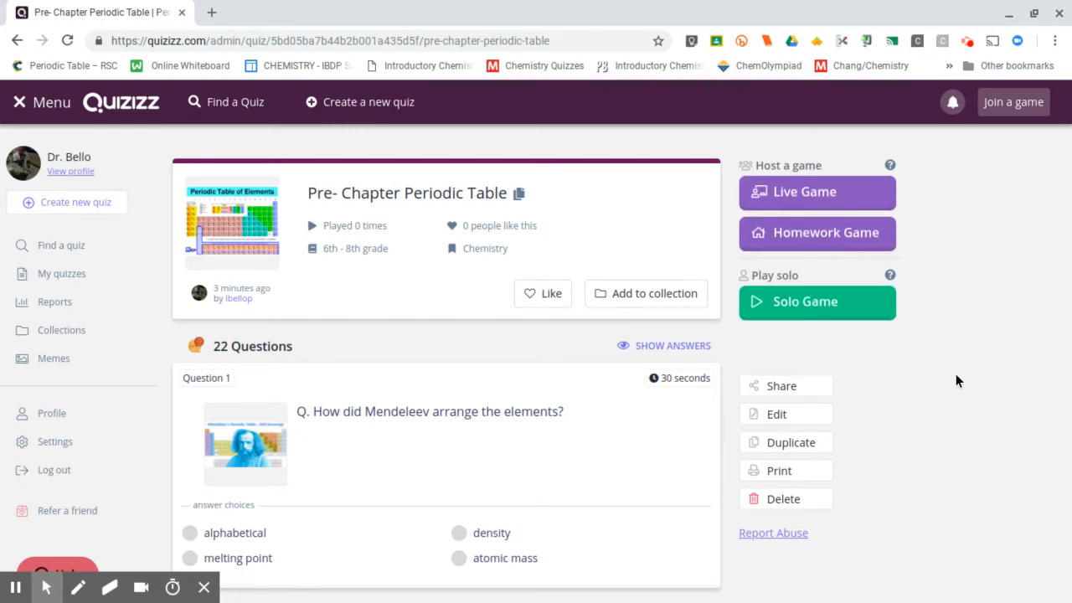
click(835, 244)
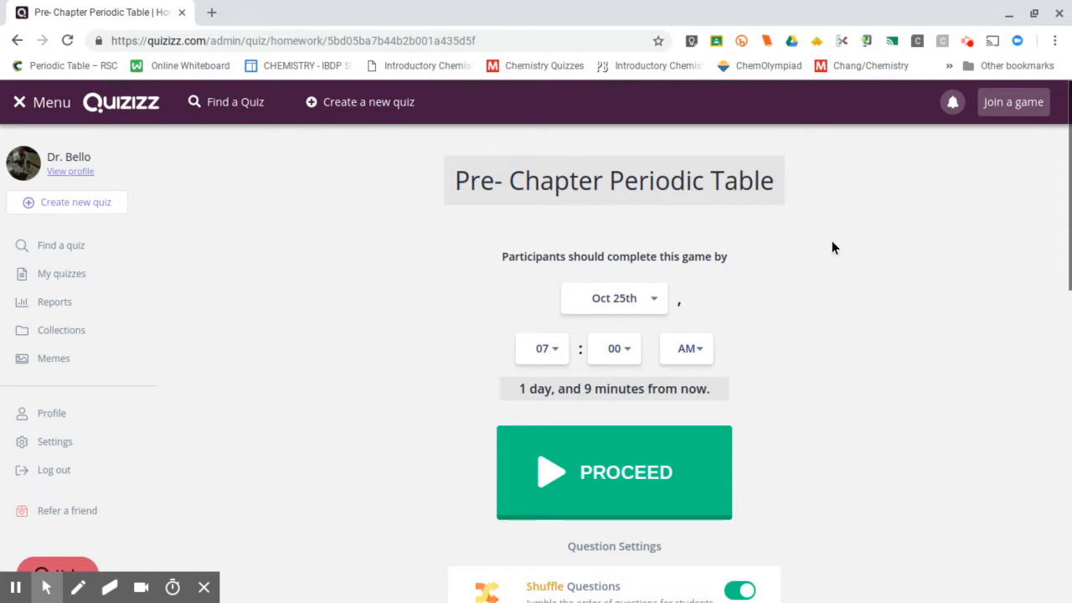
Set the homework game's completion deadline to Oct 24th at 05:00 PM.
scroll(795, 239, down, 1)
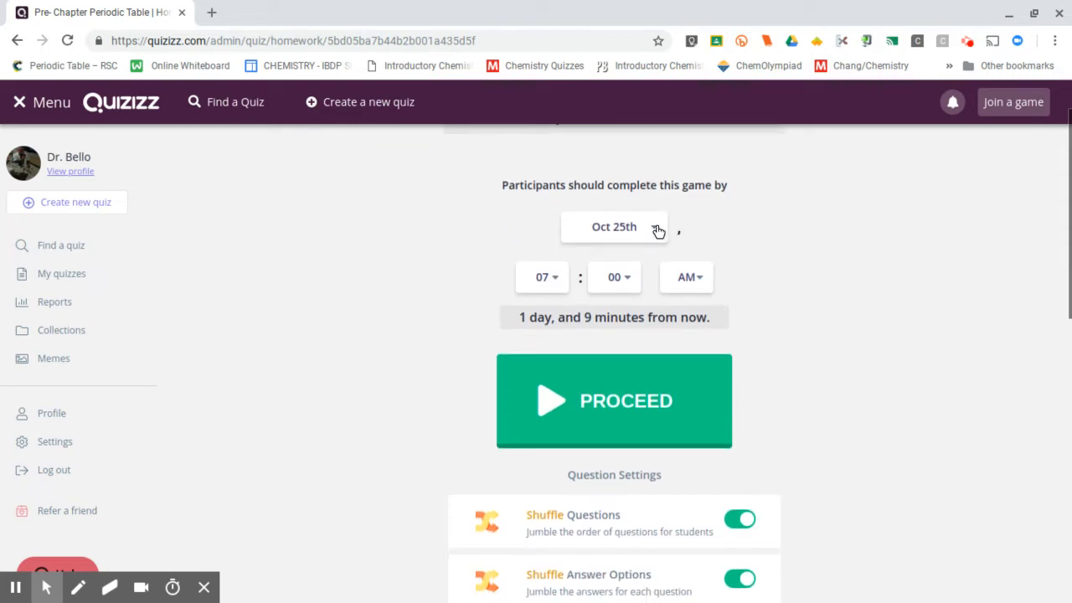
scroll(801, 269, up, 1)
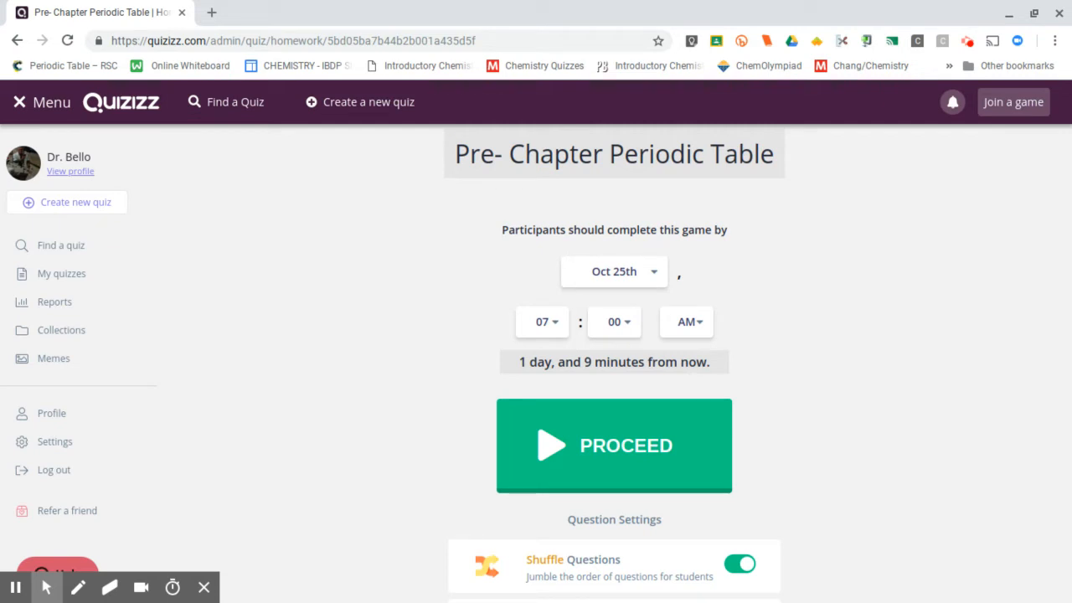
click(656, 276)
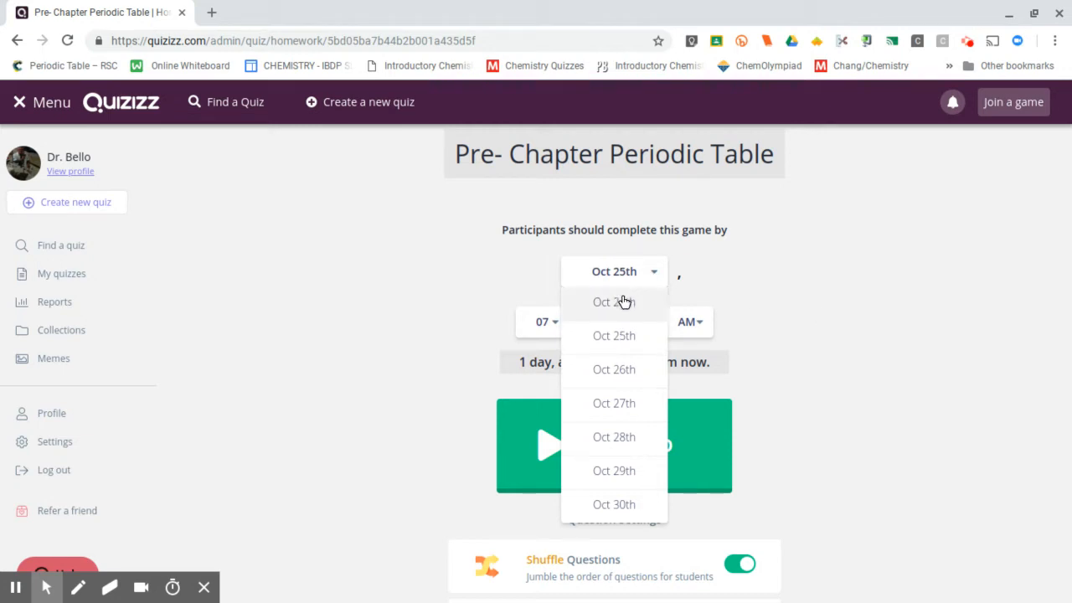
click(624, 303)
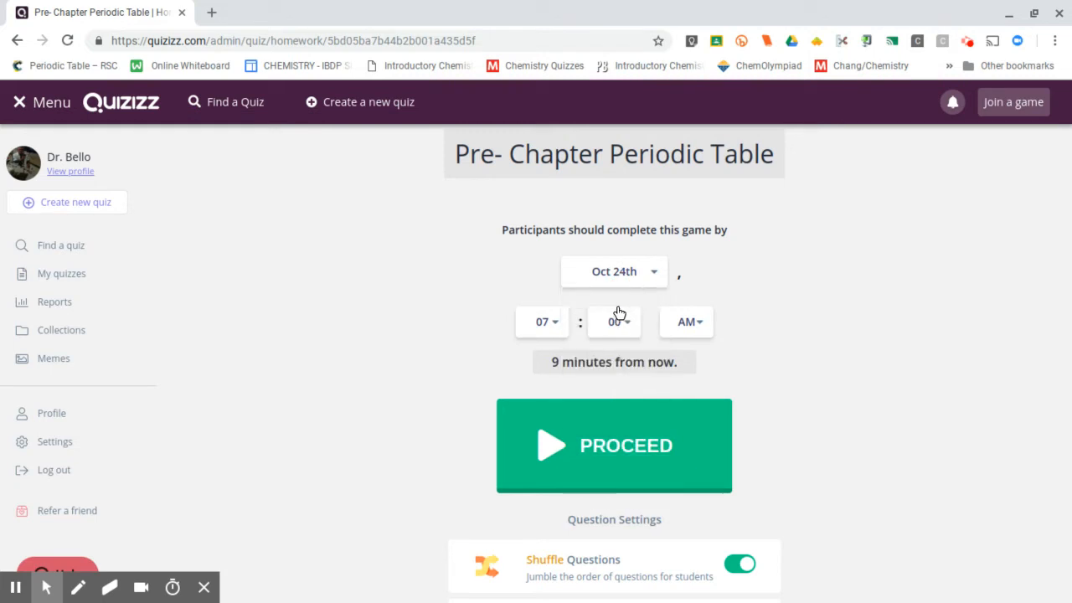
click(530, 323)
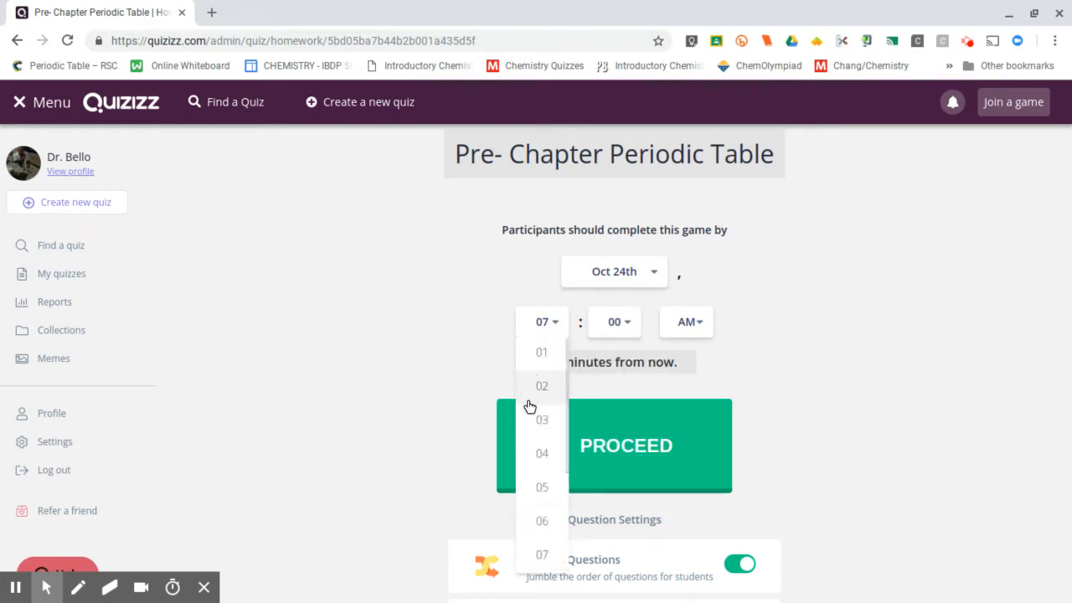
scroll(531, 418, down, 1)
click(543, 432)
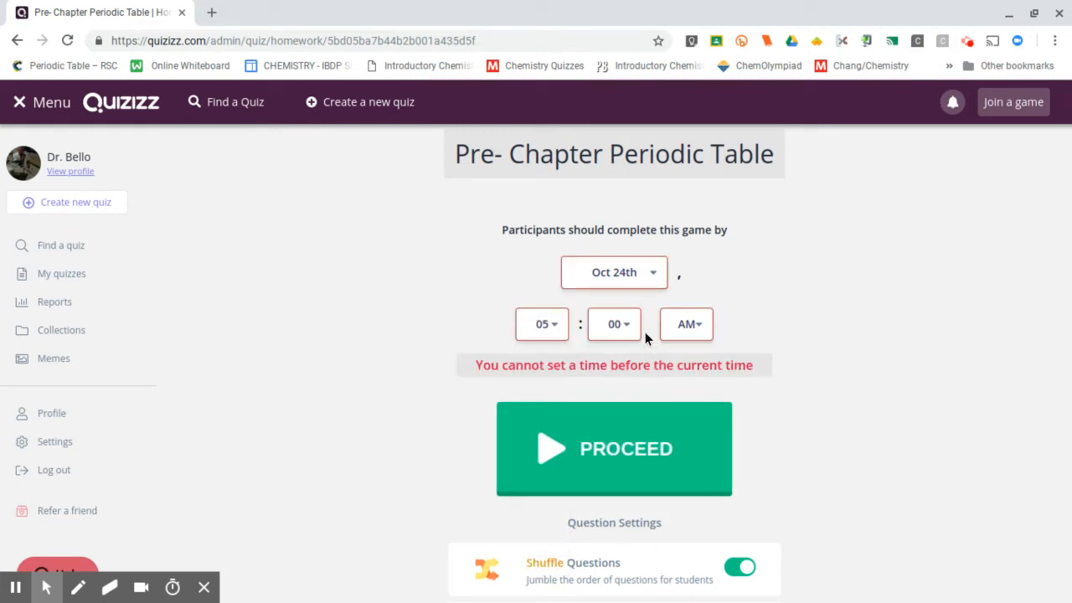
click(705, 331)
click(689, 387)
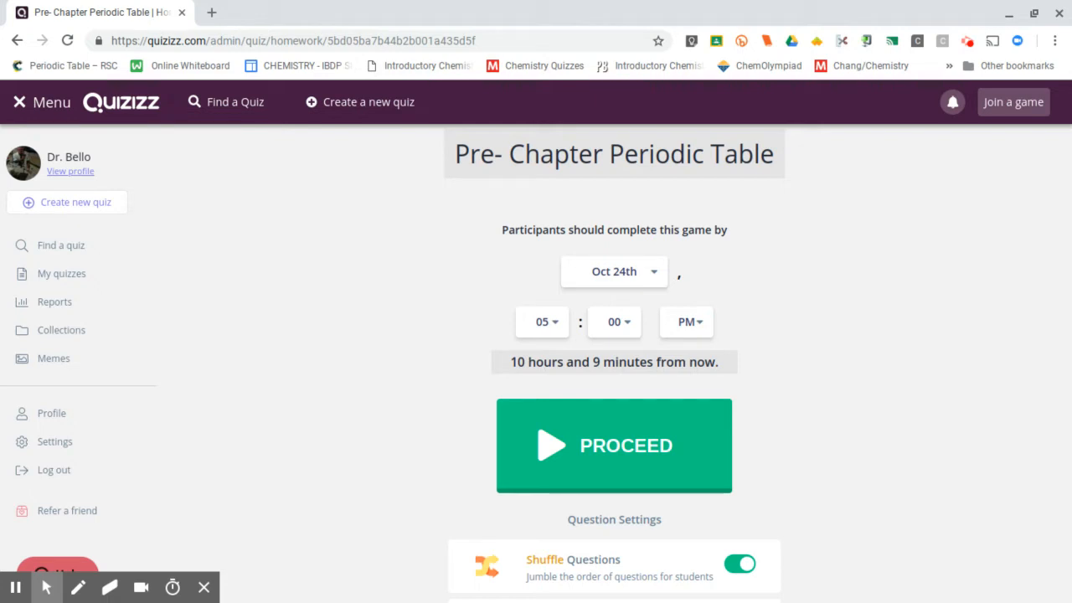
Review the question and game settings, including shuffling, answer display, quiz review, leaderboard, question timer, memes and music.
scroll(825, 347, down, 1)
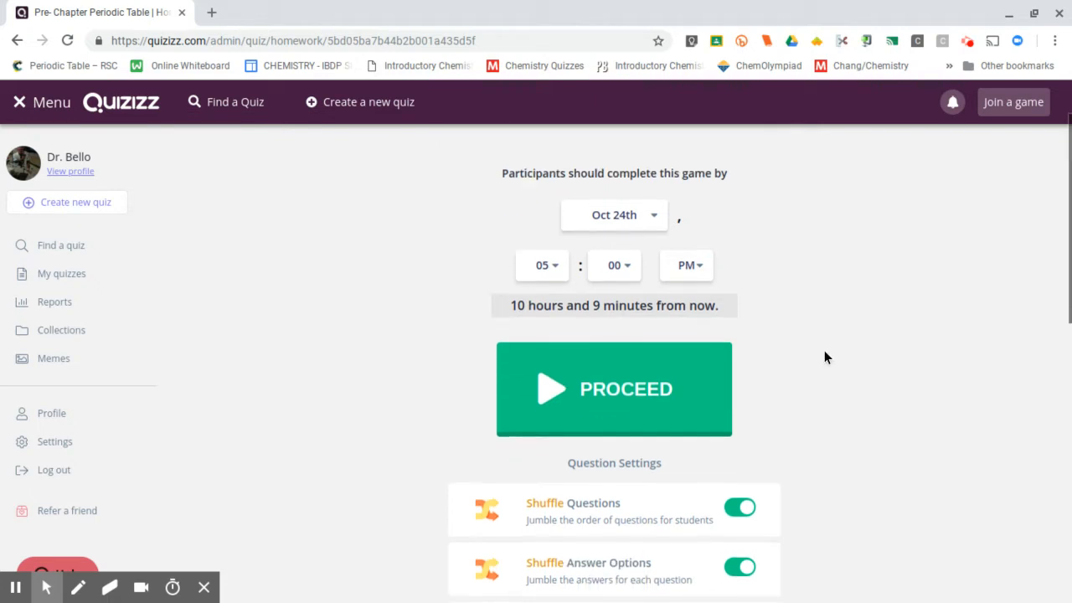
scroll(824, 352, down, 3)
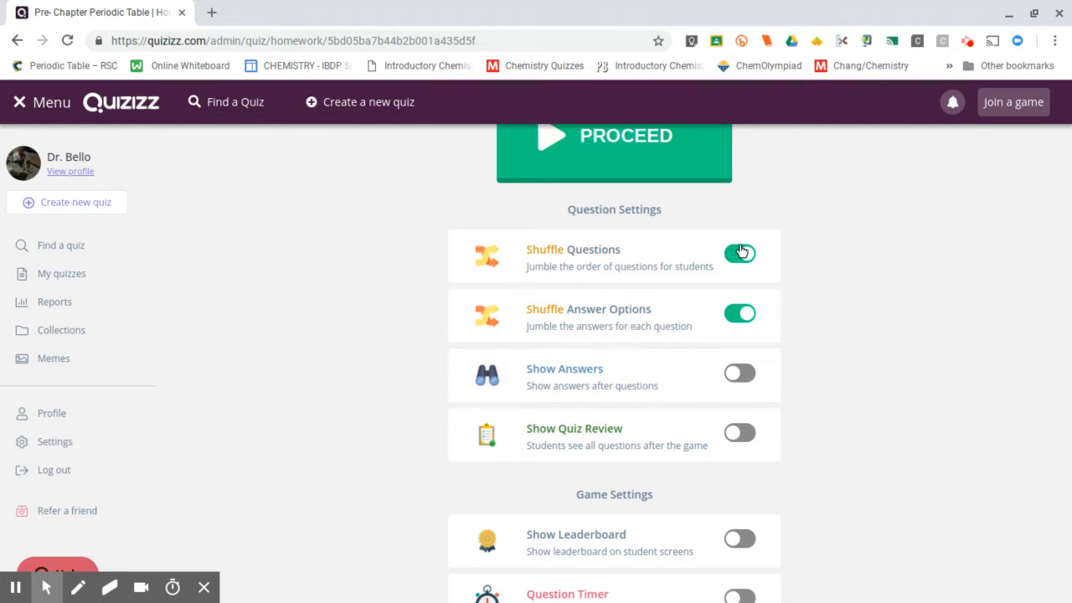
scroll(793, 321, down, 1)
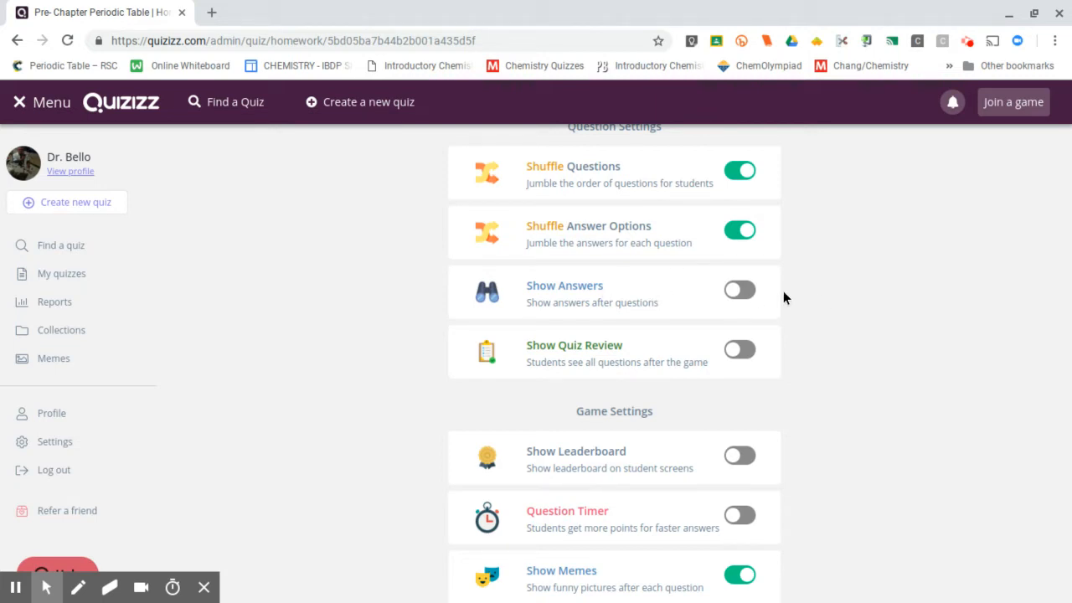
scroll(791, 305, down, 1)
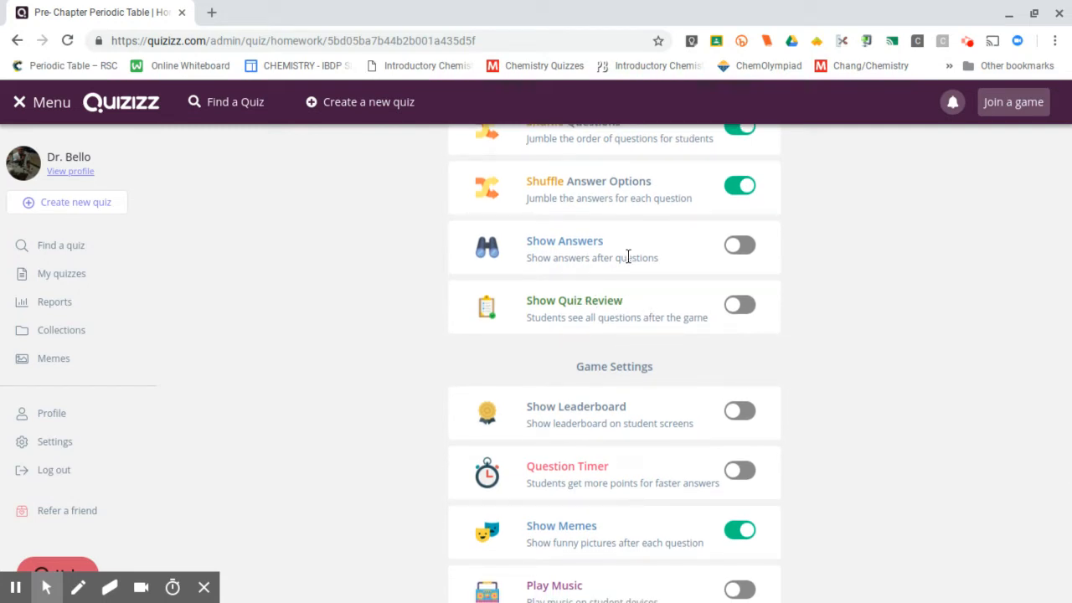
scroll(908, 369, down, 1)
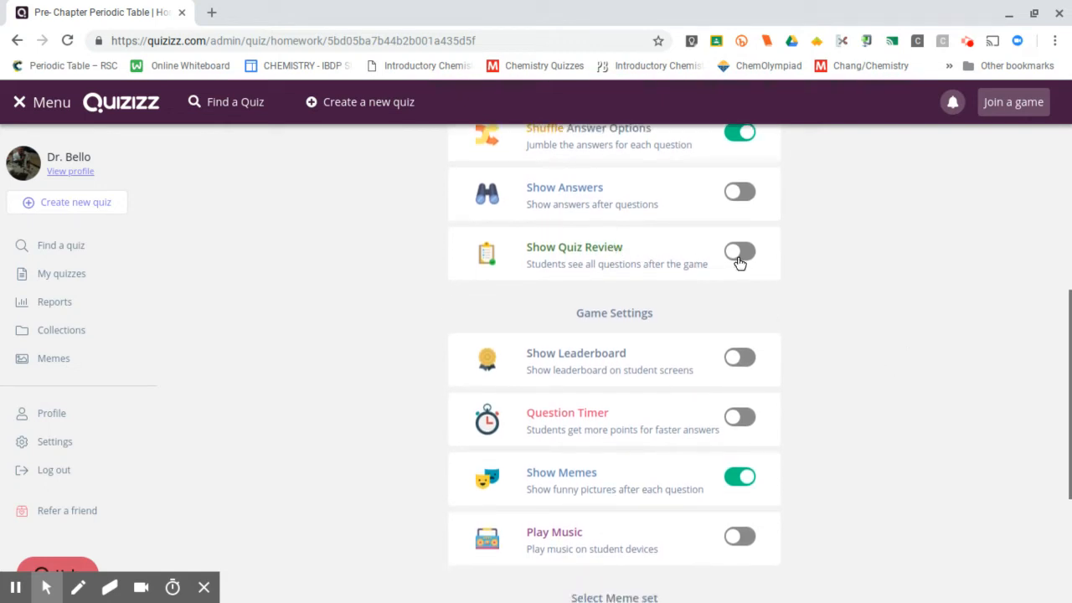
scroll(855, 302, down, 1)
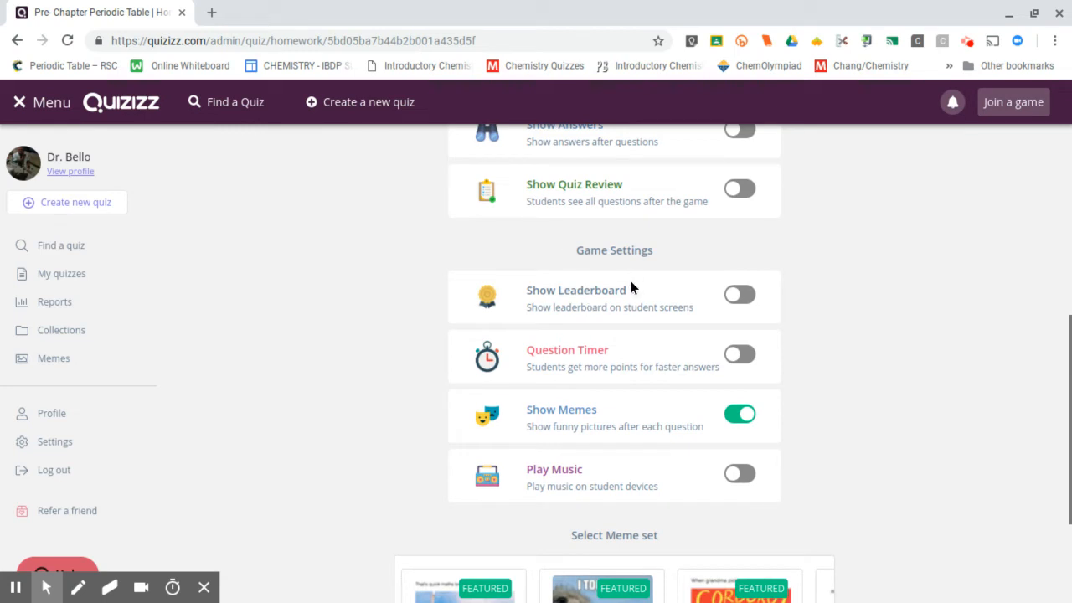
drag(626, 290, 526, 289)
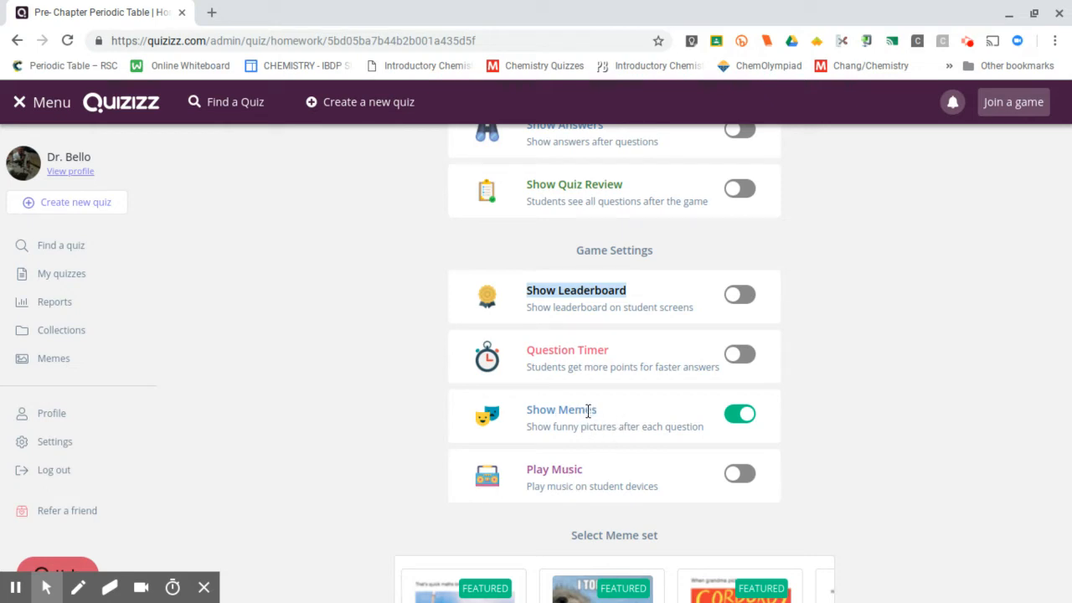
drag(589, 410, 523, 411)
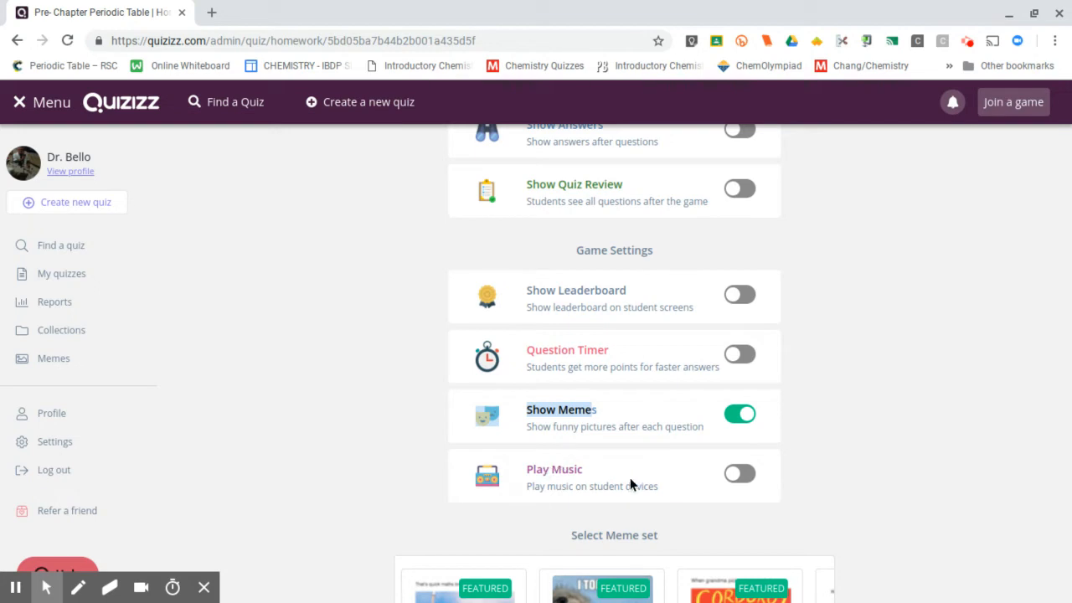
scroll(850, 437, up, 5)
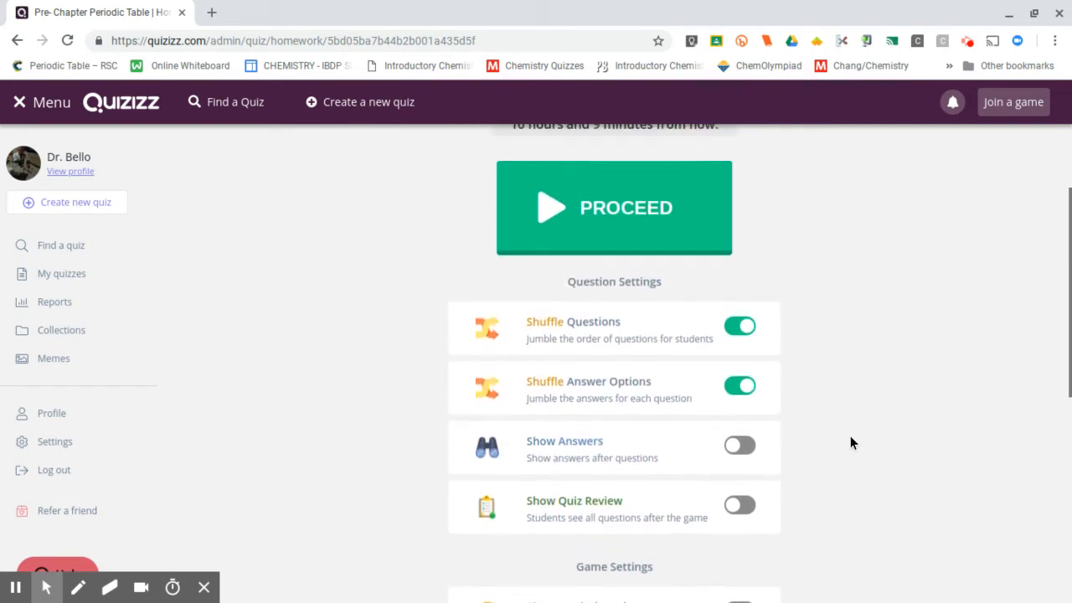
scroll(850, 442, up, 2)
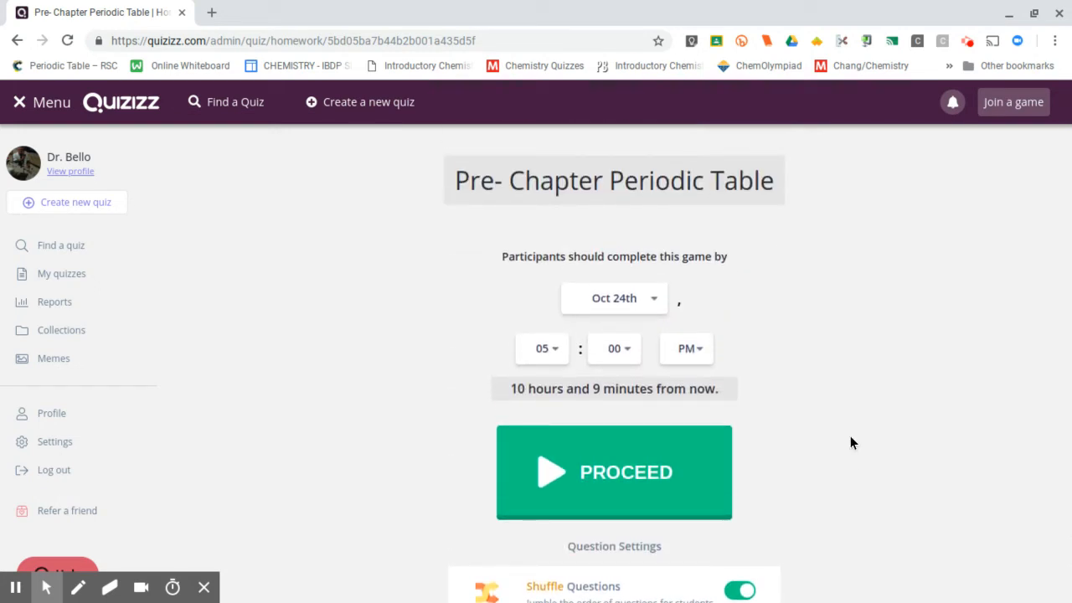
Launch the homework game and share it on Google Classroom with the course "7th H PreAP-Chemistry: 7th Hour".
click(648, 461)
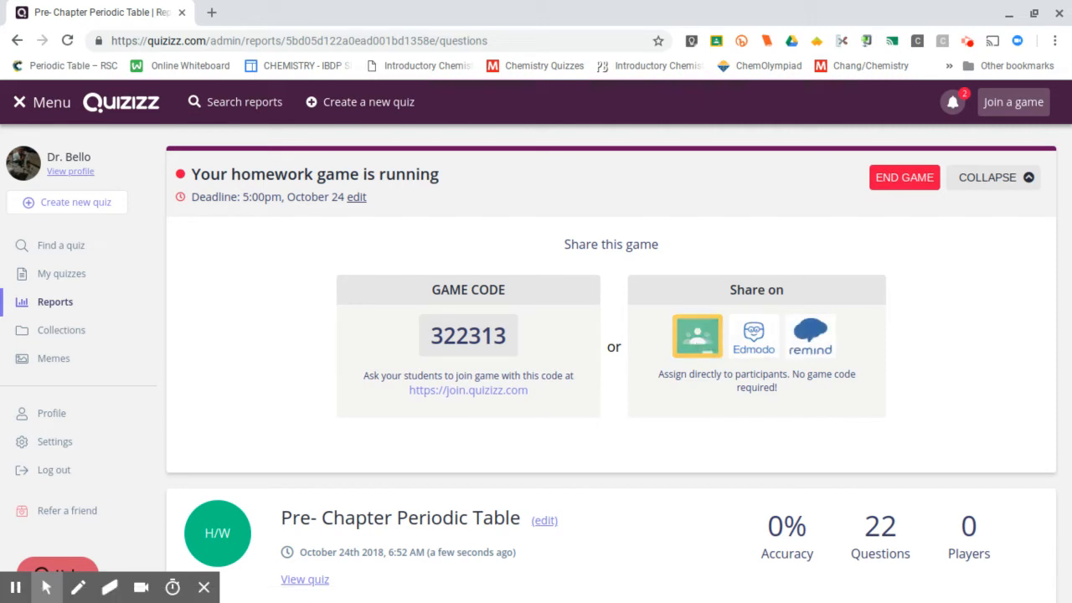
click(701, 342)
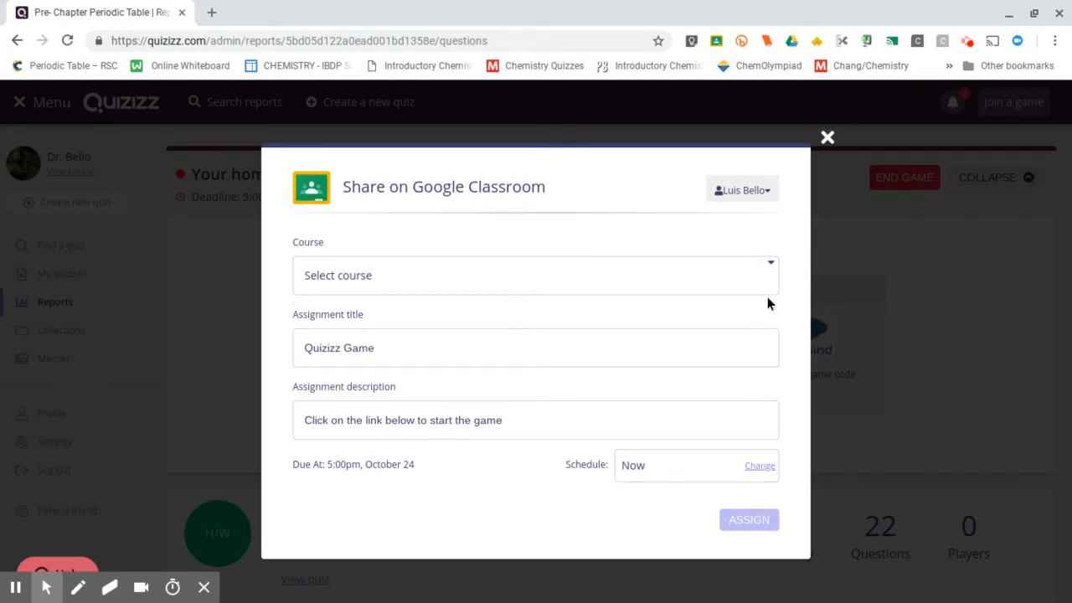
click(769, 267)
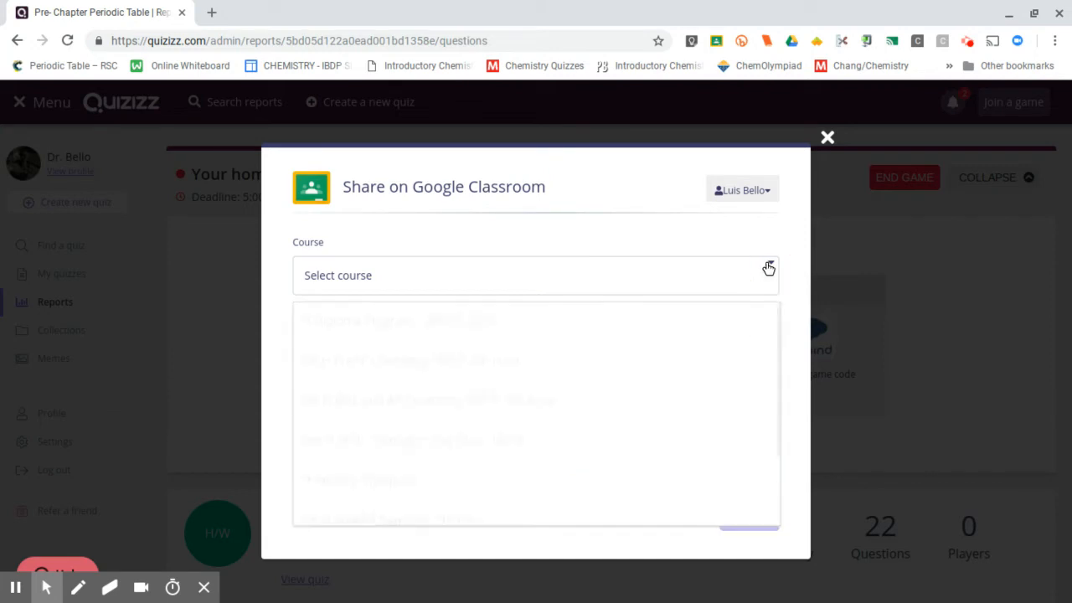
scroll(683, 336, down, 2)
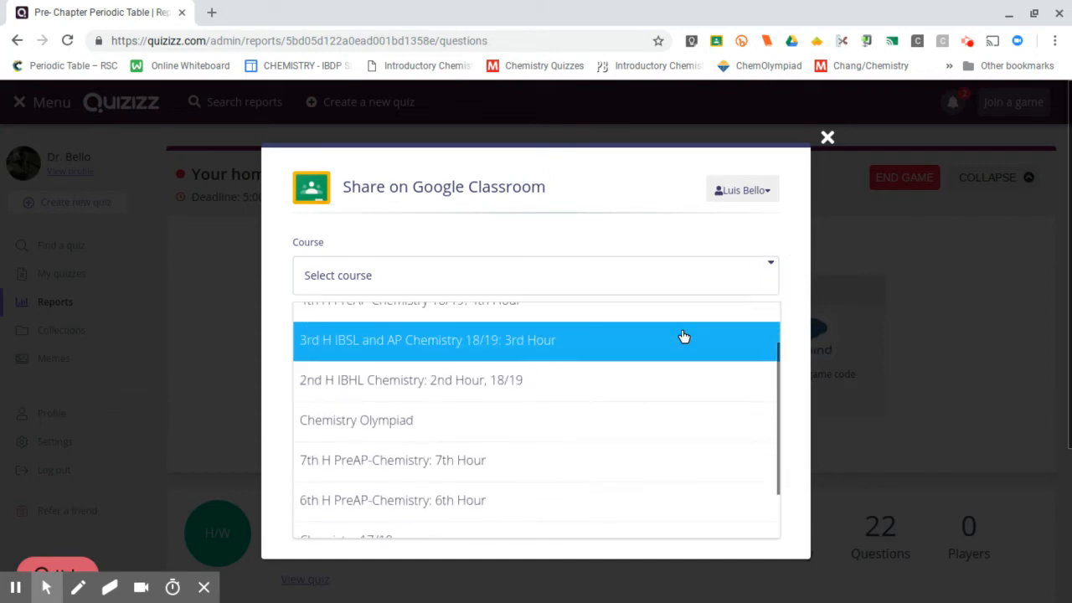
scroll(683, 335, down, 1)
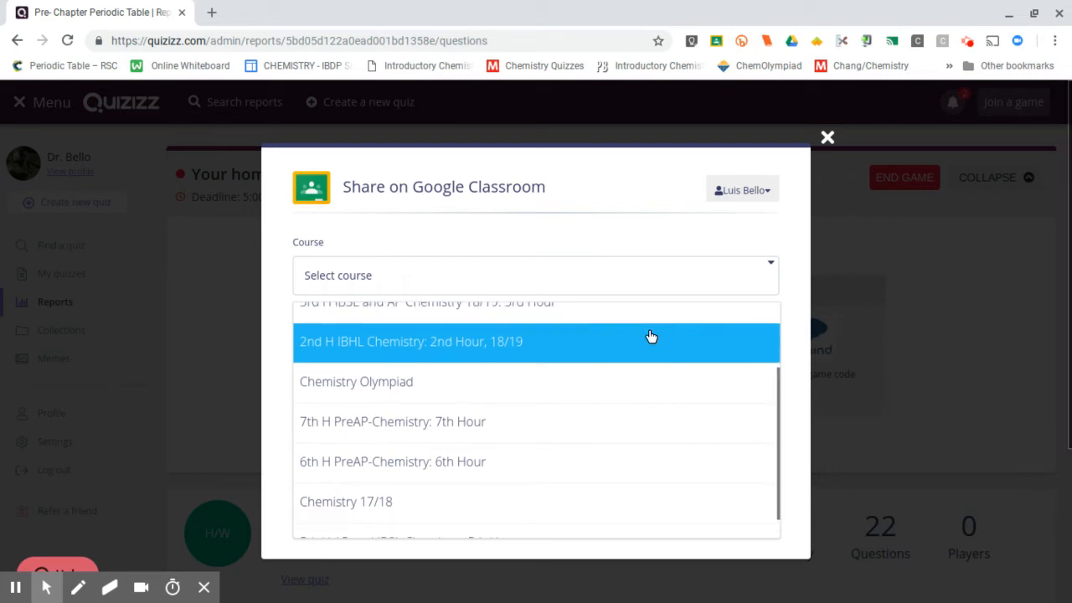
scroll(652, 335, down, 1)
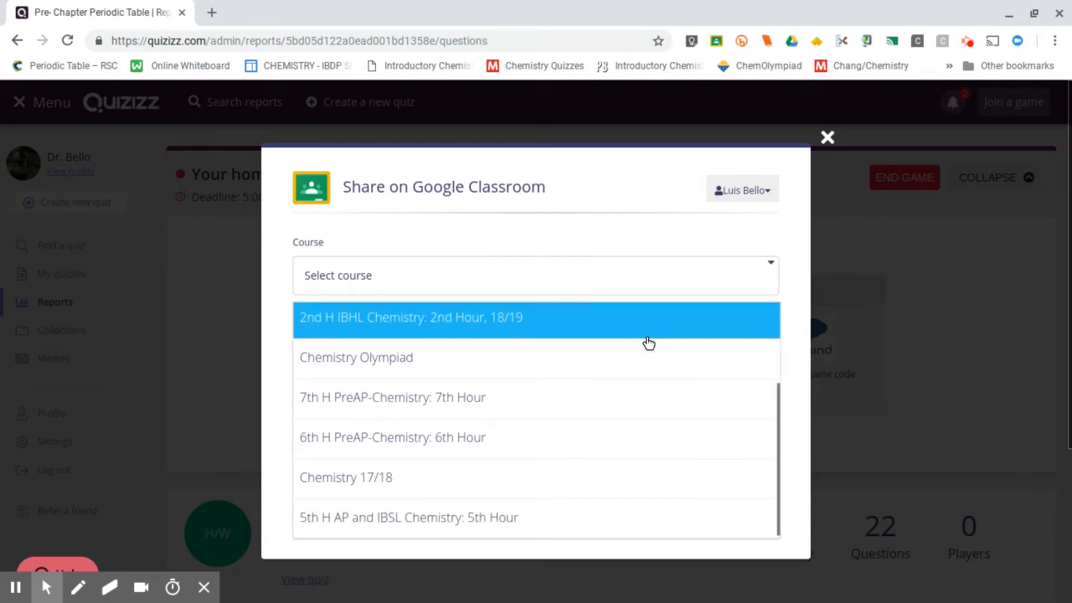
click(601, 396)
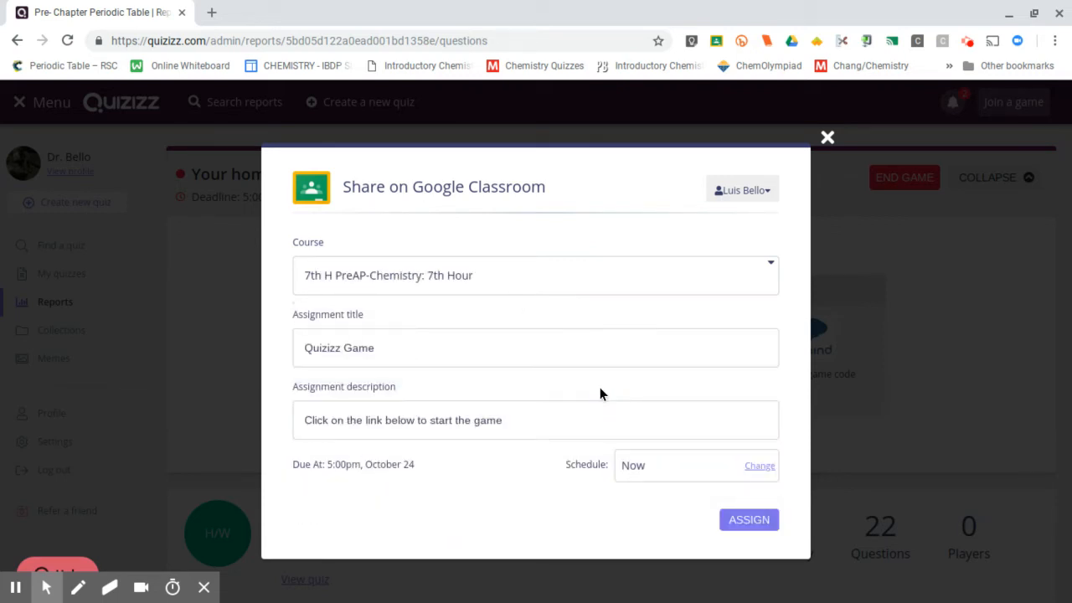
Replace the Google Classroom assignment title with "Periodic Table".
click(410, 352)
drag(410, 352, 330, 346)
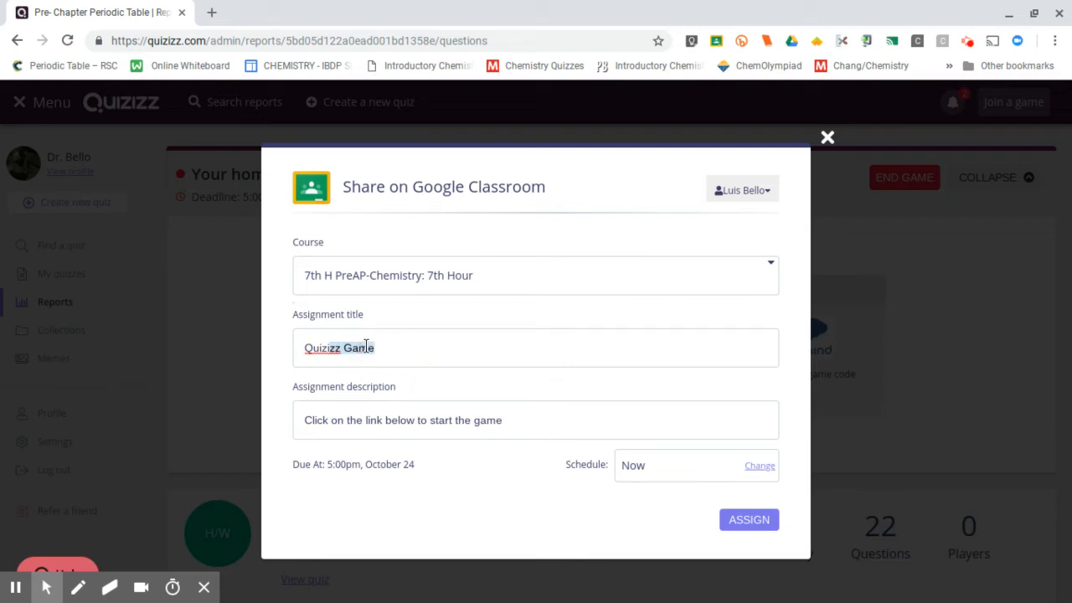
click(403, 345)
key(BackSpace)
key(BackSpace)
key(BackSpace)
key(BackSpace)
key(BackSpace)
key(BackSpace)
key(BackSpace)
key(BackSpace)
key(BackSpace)
key(BackSpace)
key(BackSpace)
key(BackSpace)
text(A)
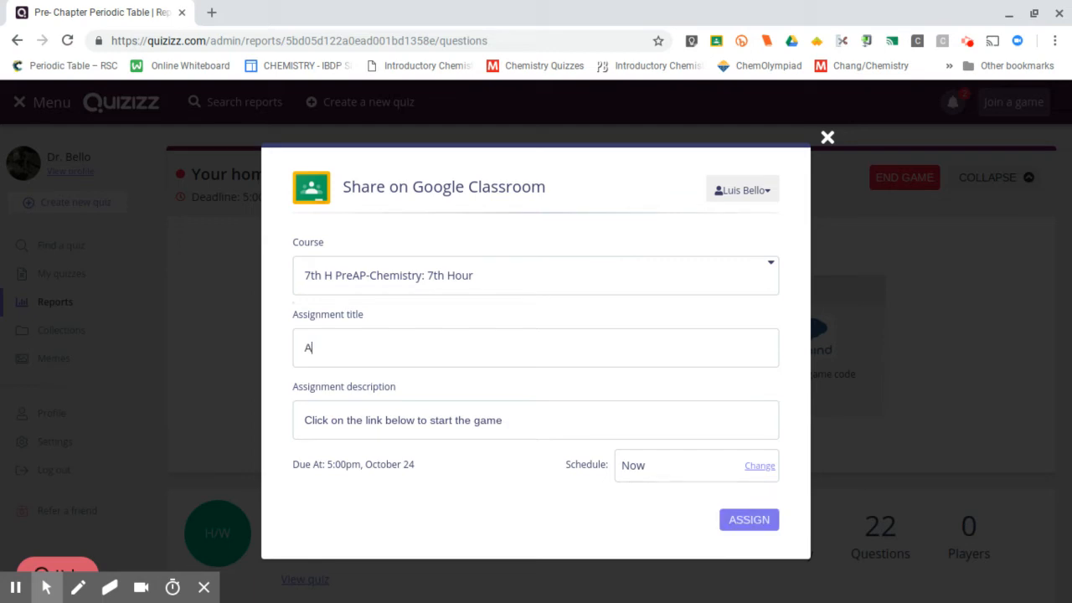
key(BackSpace)
text(Periodic Table)
Schedule the assignment for Oct 24th, 02:50 pm, assign it to the class and close the sharing dialog.
click(748, 469)
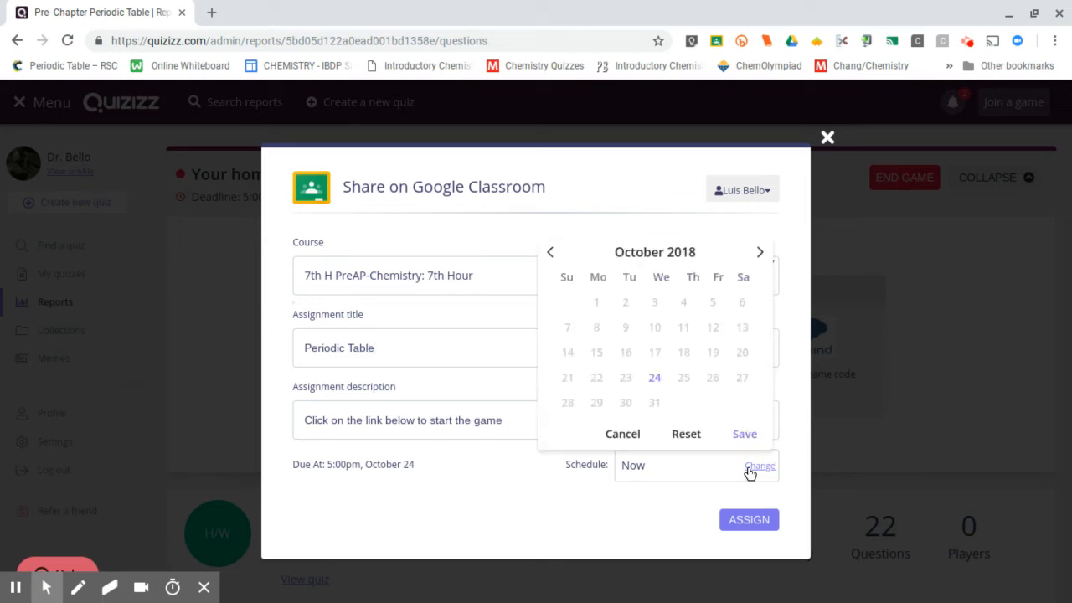
click(655, 379)
click(744, 434)
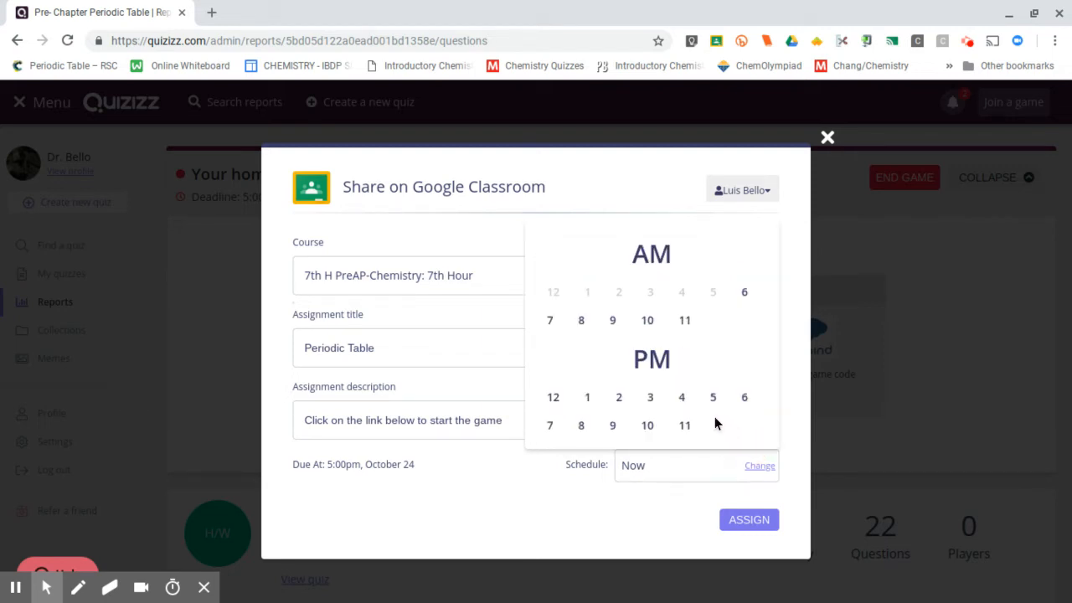
click(619, 404)
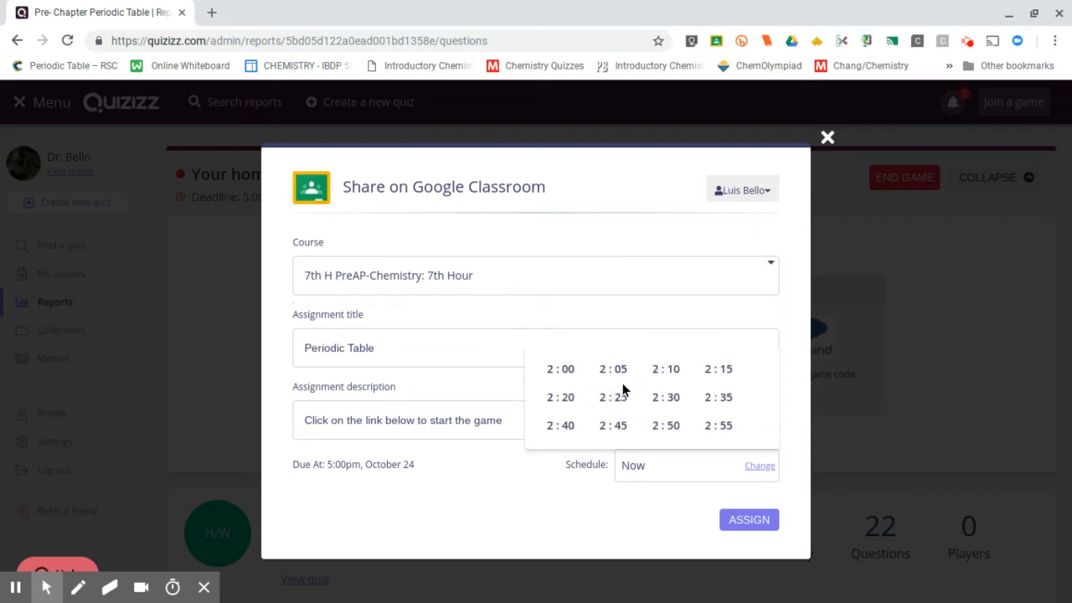
click(671, 429)
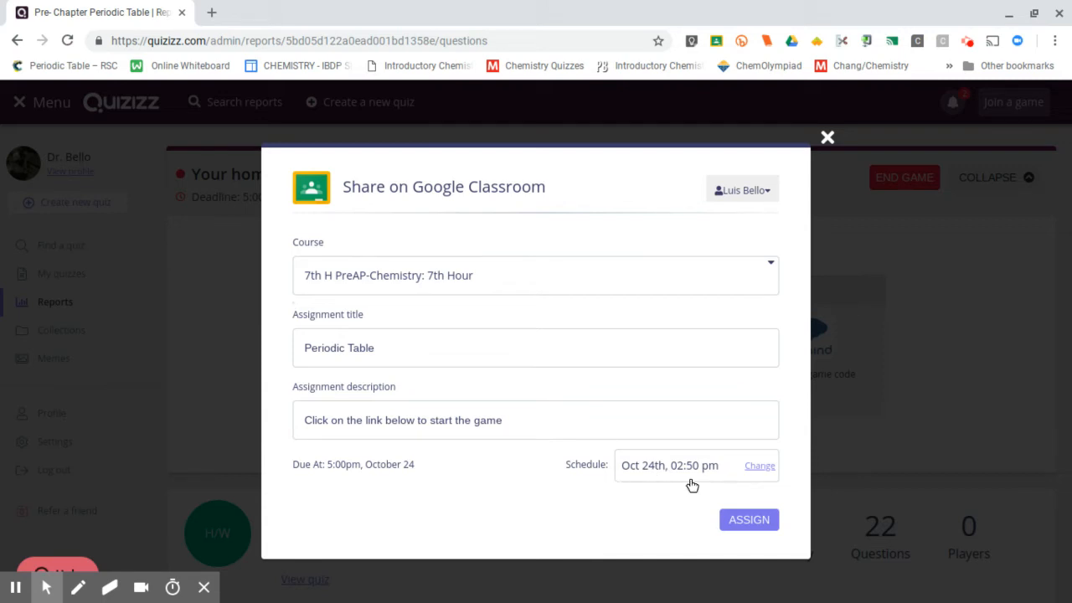
click(742, 519)
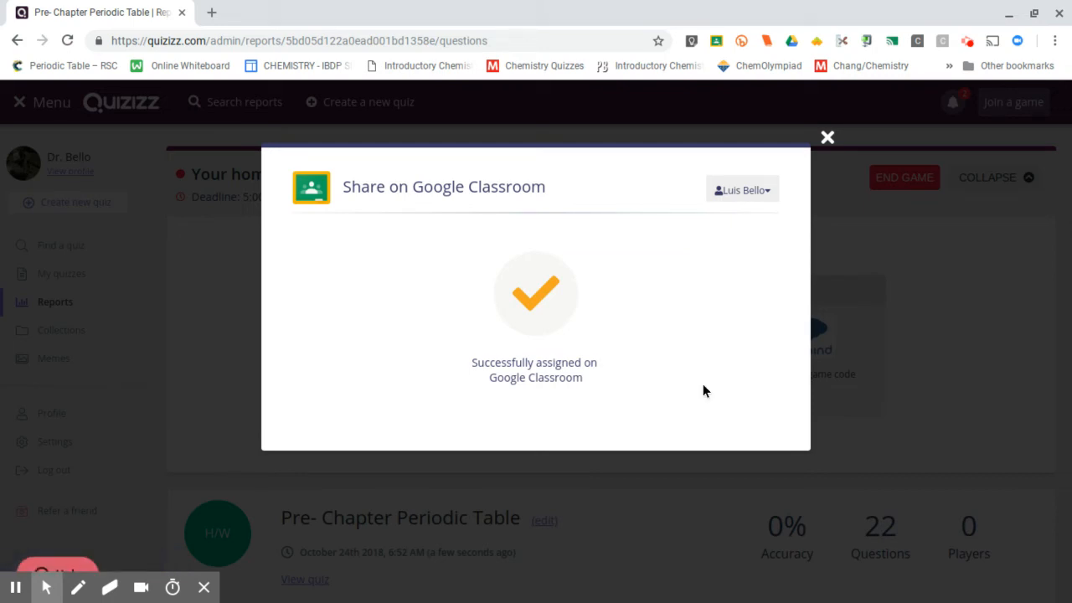
click(827, 137)
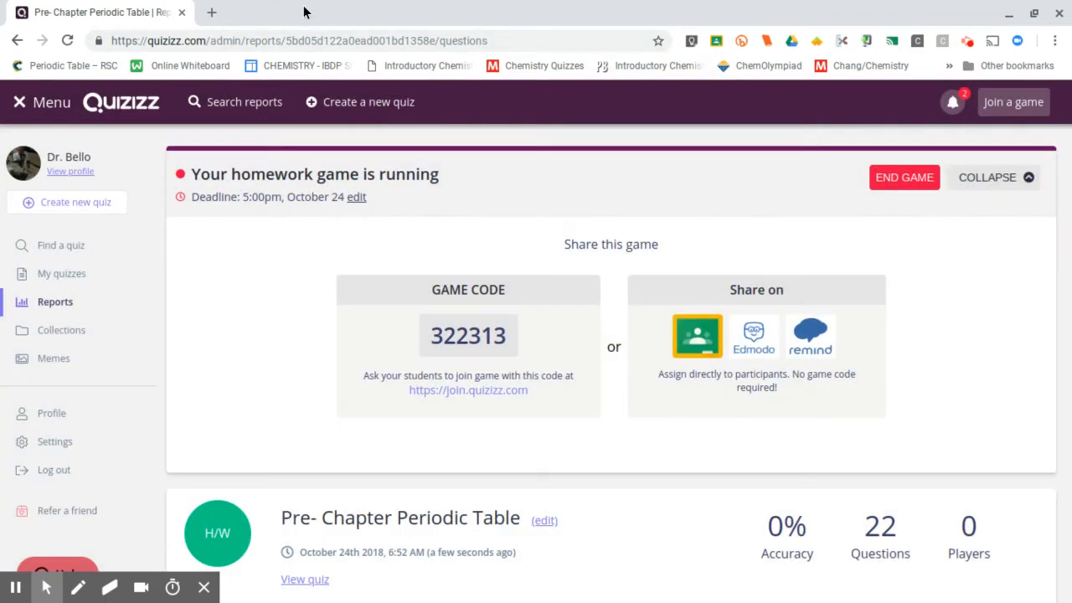
Open Google Classroom in a new browser tab and go to the 7th H PreAP-Chemistry class.
click(212, 12)
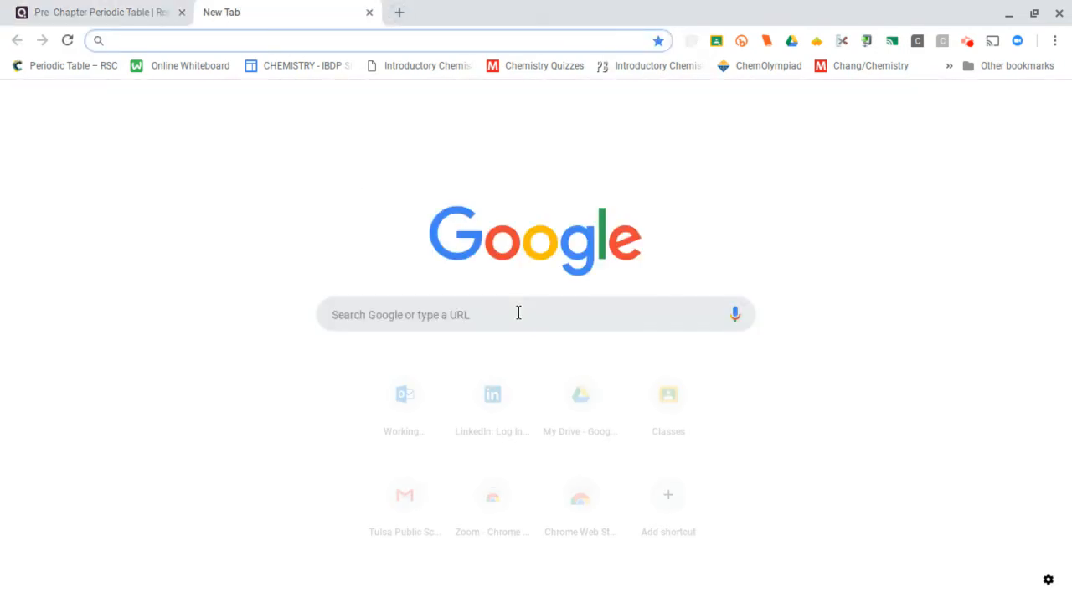
click(679, 413)
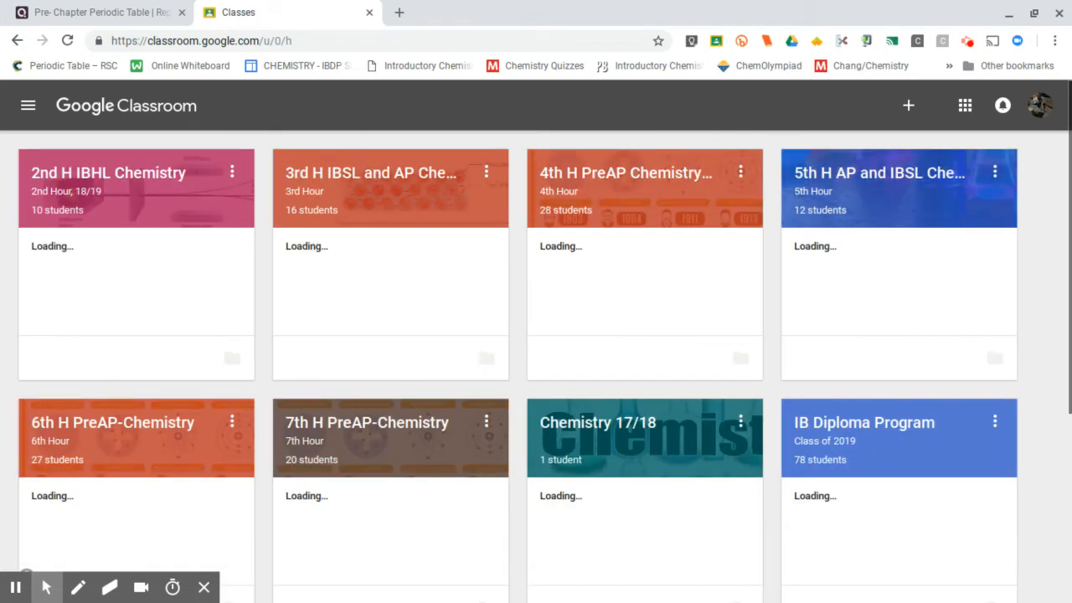
click(425, 427)
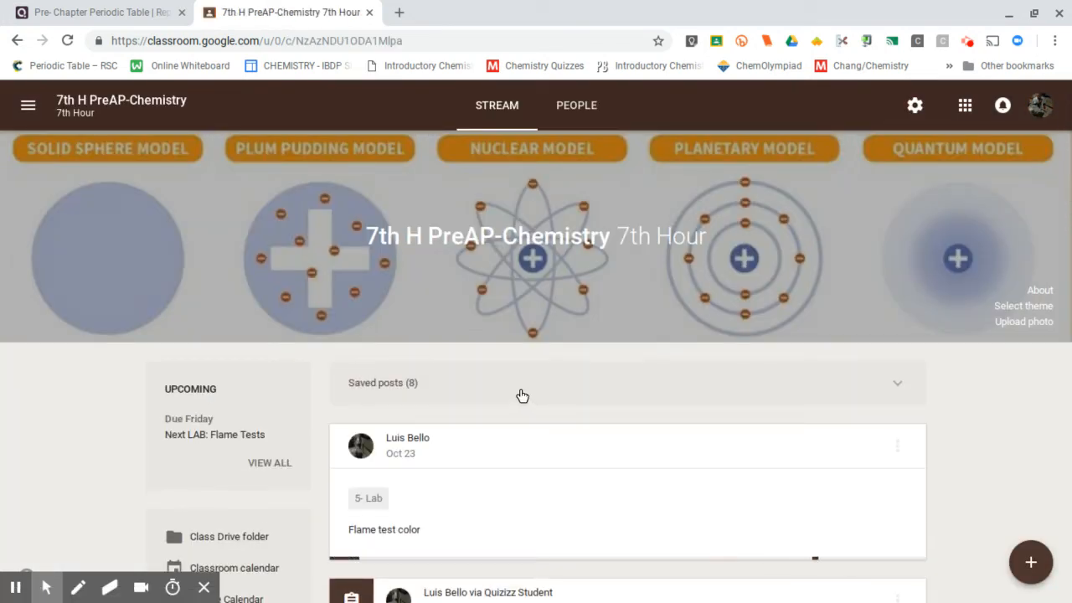
Expand the saved posts in the class stream and open the scheduled Periodic Table assignment for editing.
click(376, 383)
scroll(586, 409, down, 1)
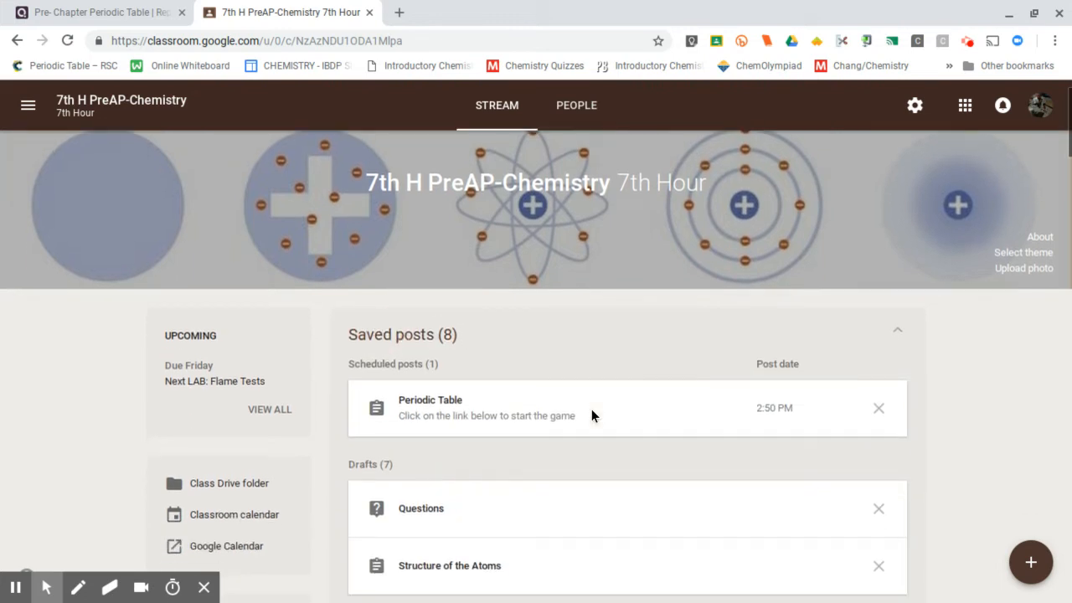
scroll(578, 411, down, 1)
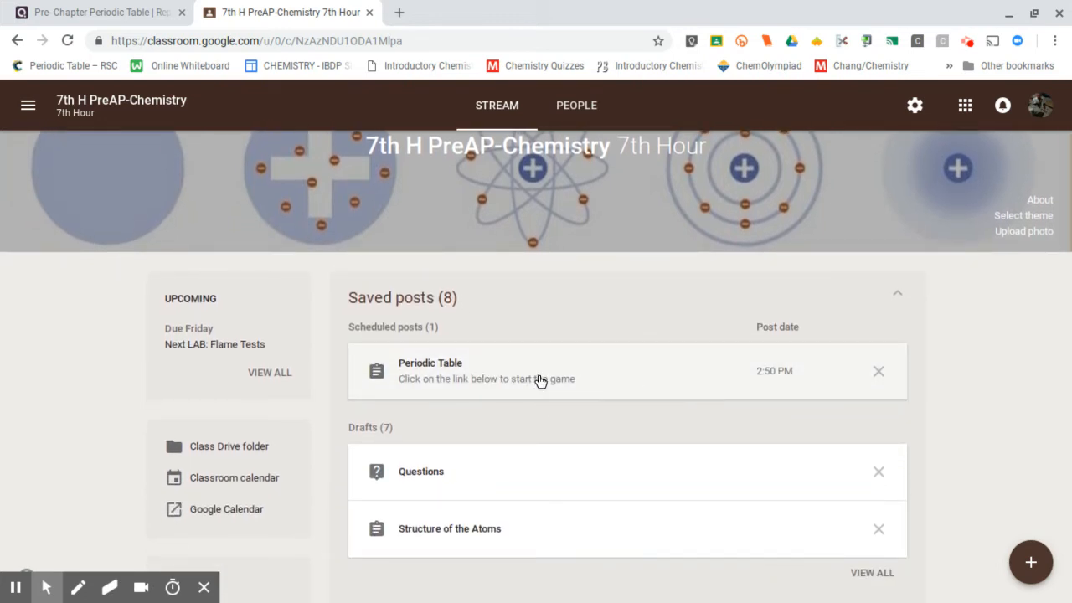
scroll(442, 365, down, 1)
scroll(439, 356, down, 1)
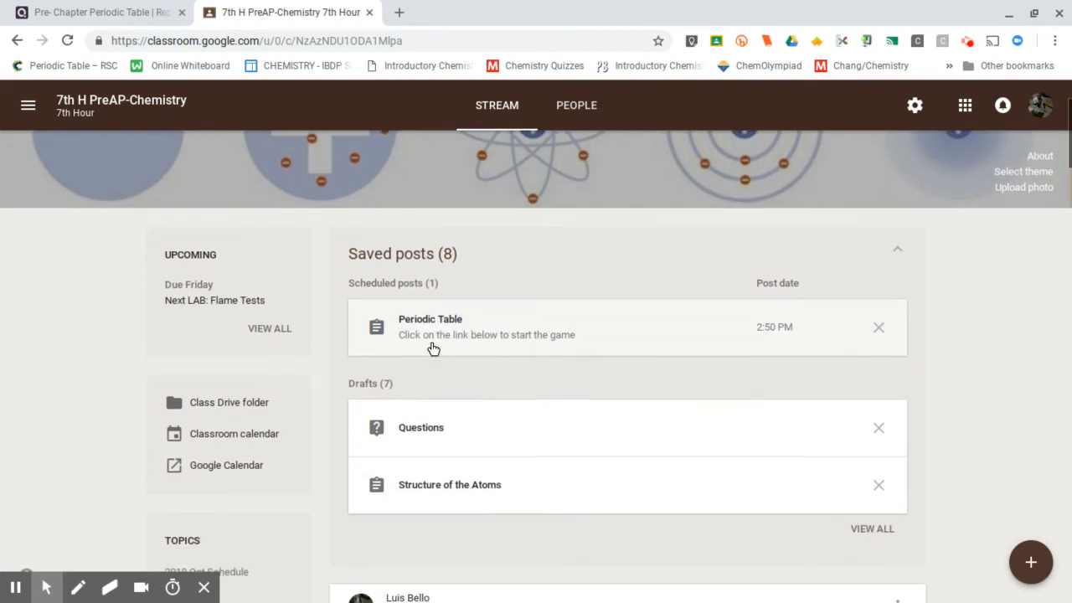
click(434, 335)
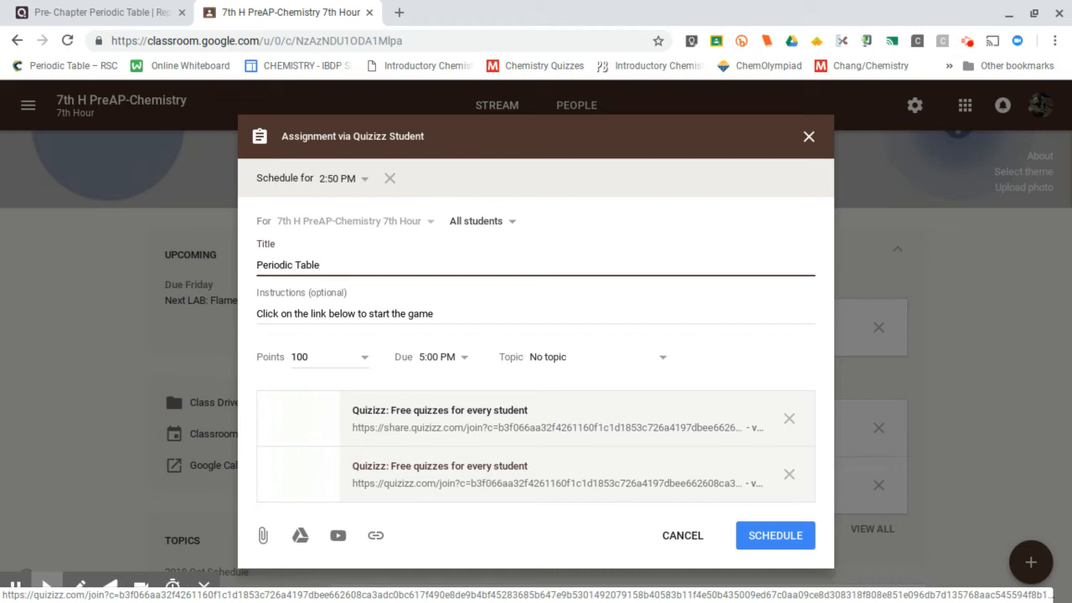
Set the Periodic Table assignment's topic to Quizzes and schedule the assignment again.
click(641, 360)
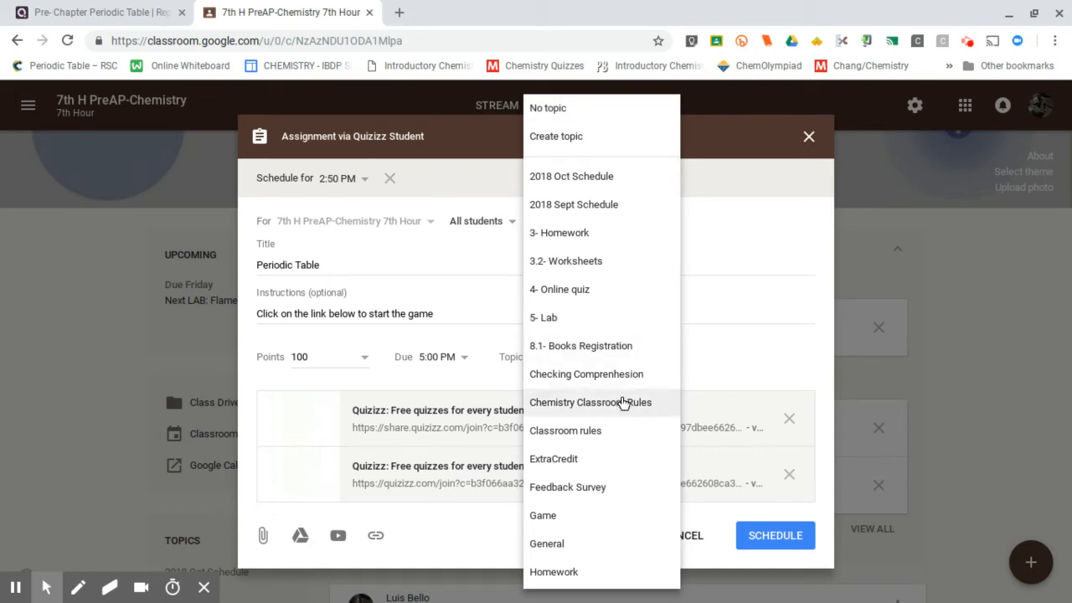
scroll(614, 433, down, 1)
scroll(619, 433, up, 1)
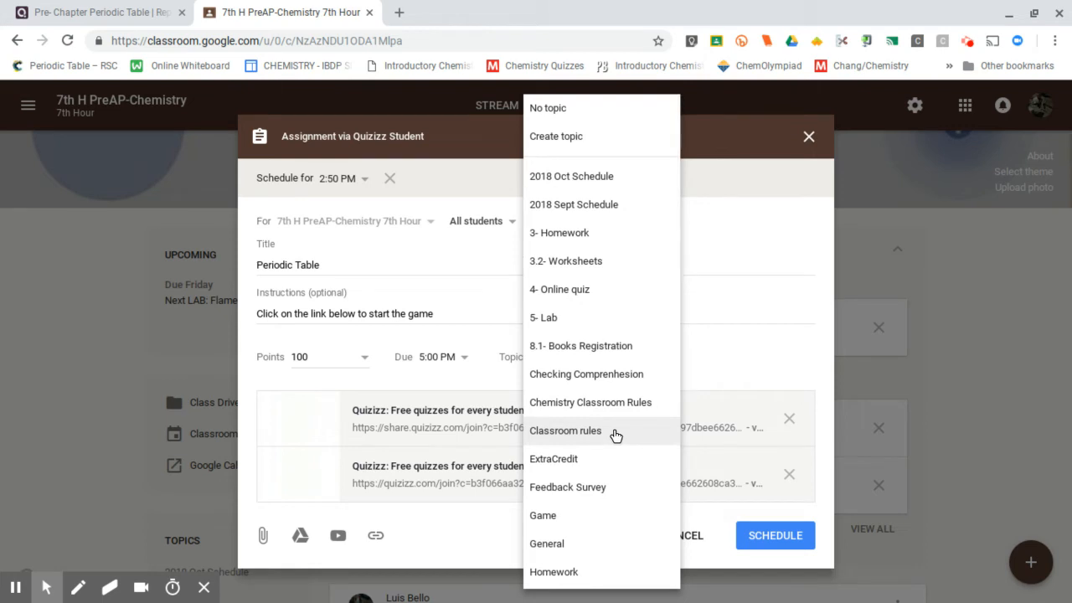
scroll(614, 434, down, 5)
scroll(615, 434, down, 2)
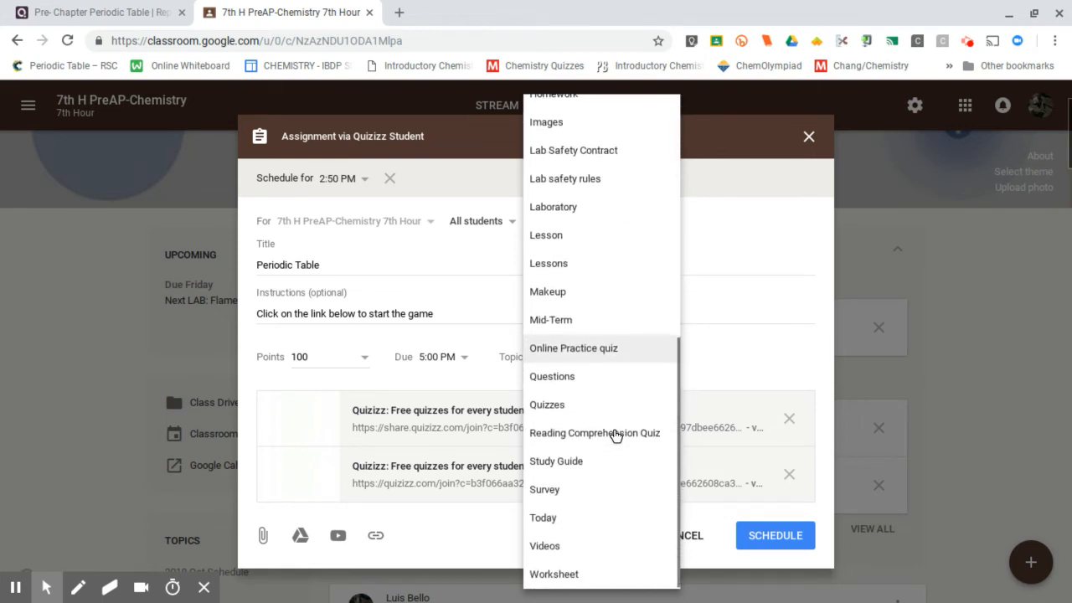
click(558, 407)
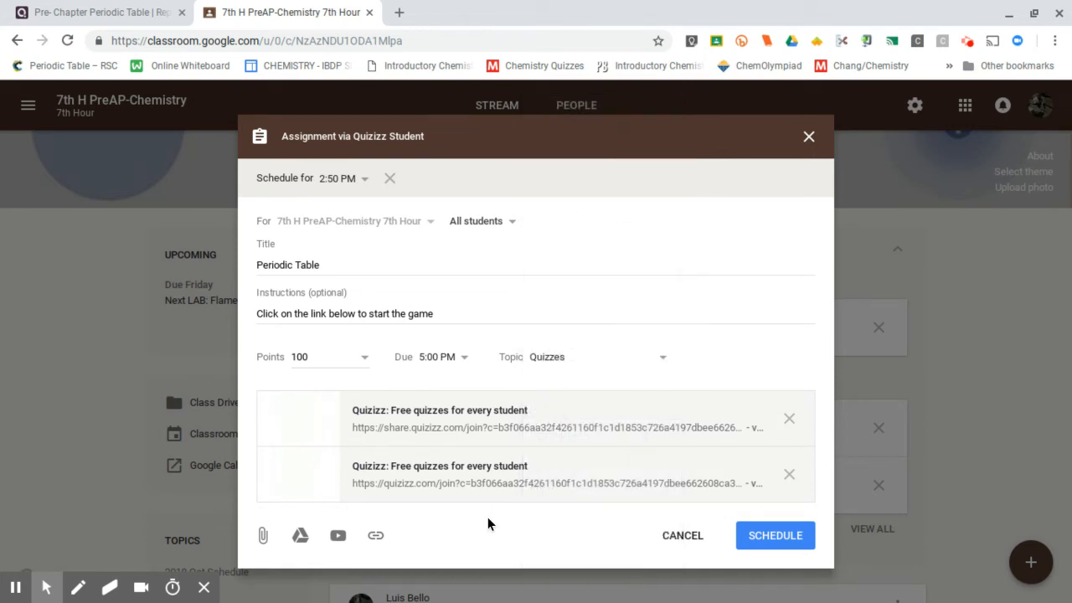
click(795, 545)
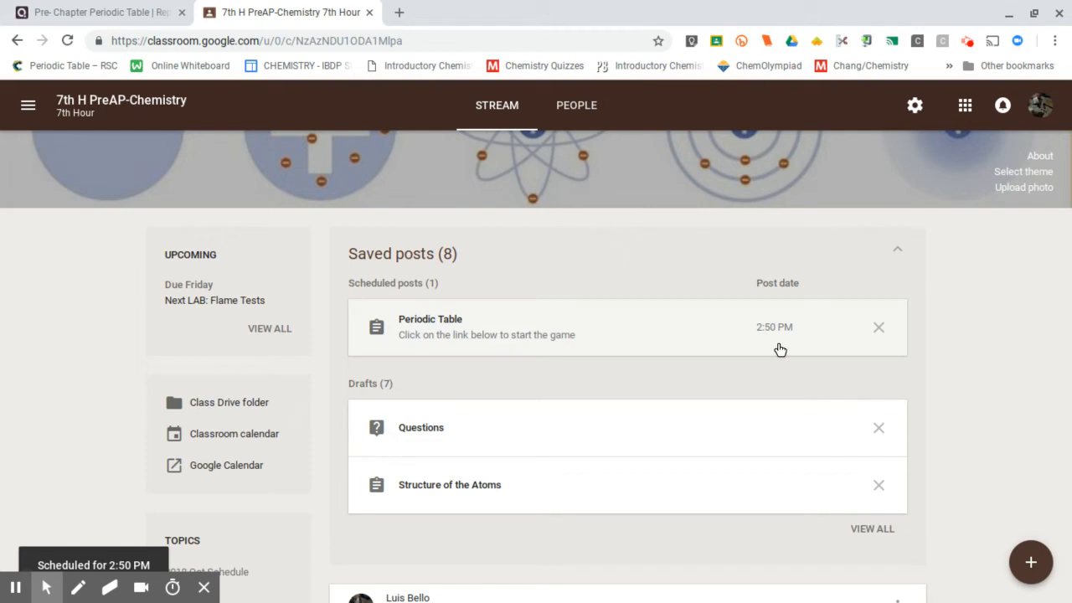
Switch back to Quizizz and open the Pre-Quiz on atoms report from the reports list.
click(115, 15)
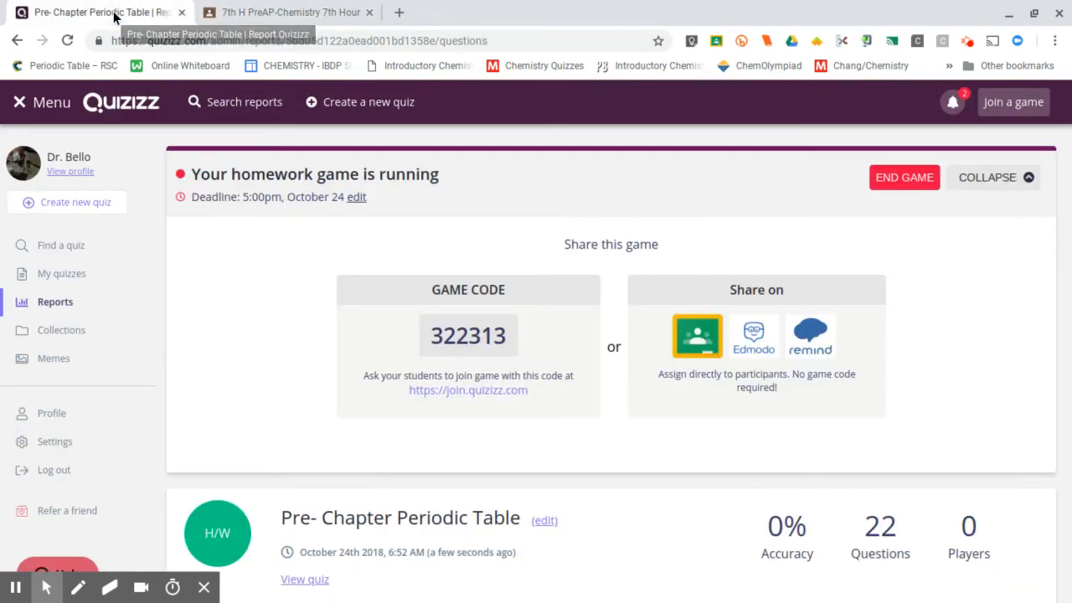
click(66, 305)
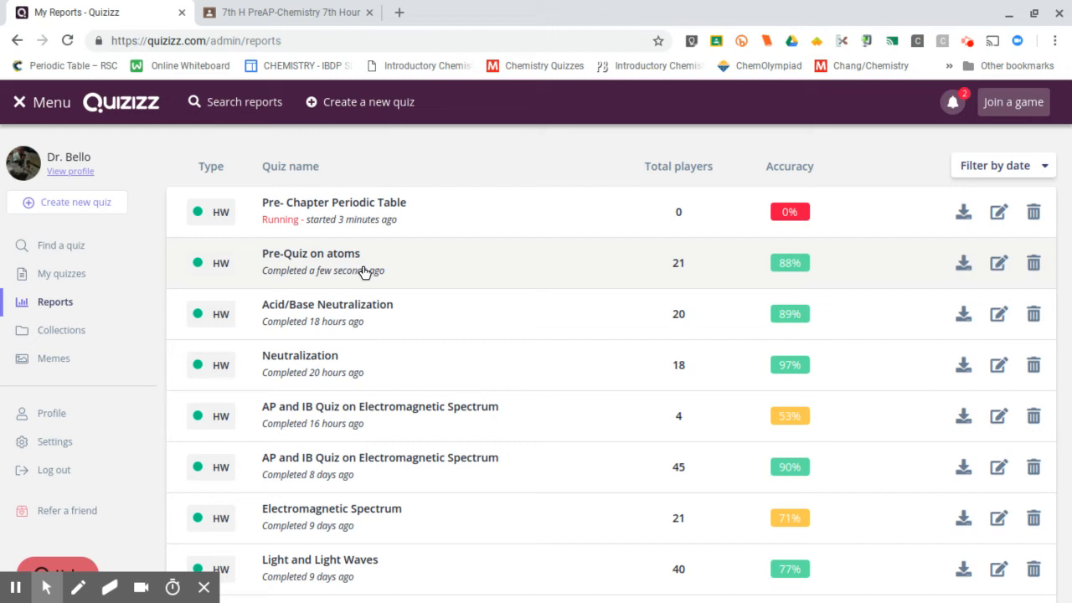
click(344, 262)
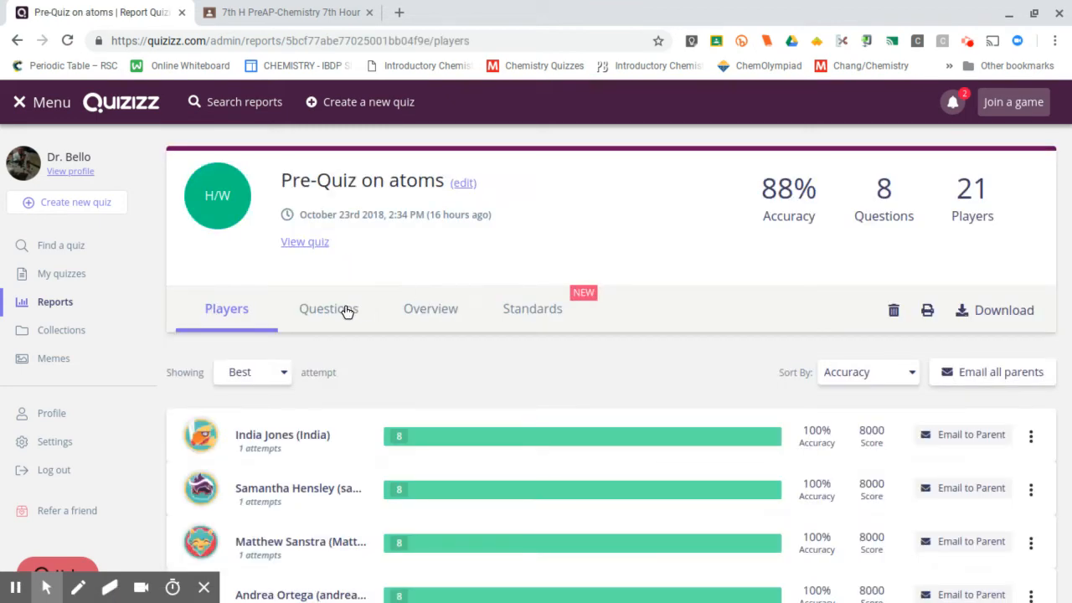
Examine the question-by-question answer breakdown in the Pre-Quiz on atoms report.
click(342, 310)
scroll(438, 453, down, 1)
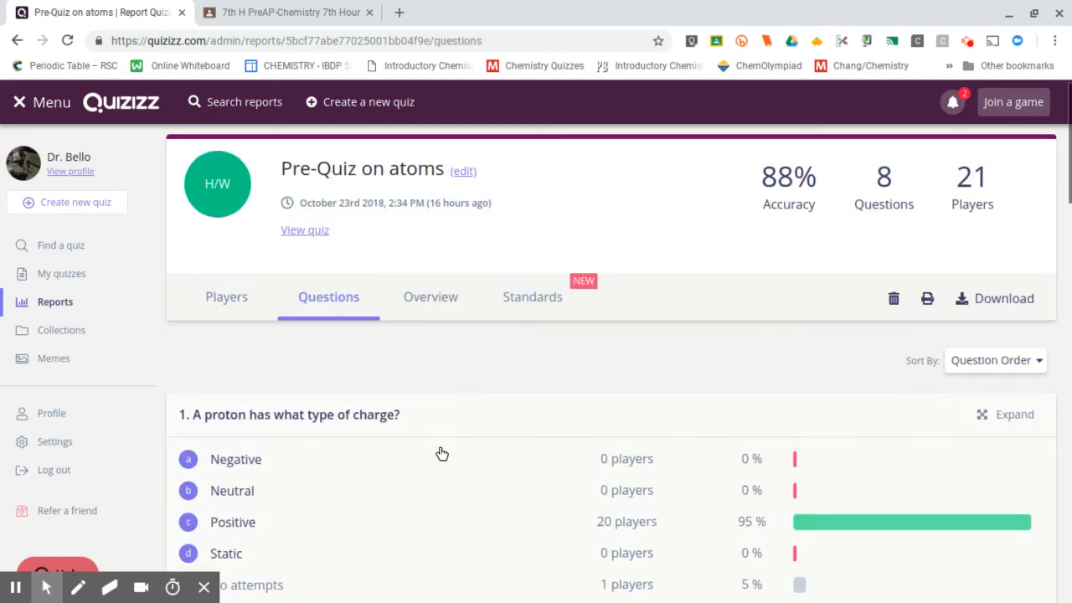
scroll(493, 228, up, 1)
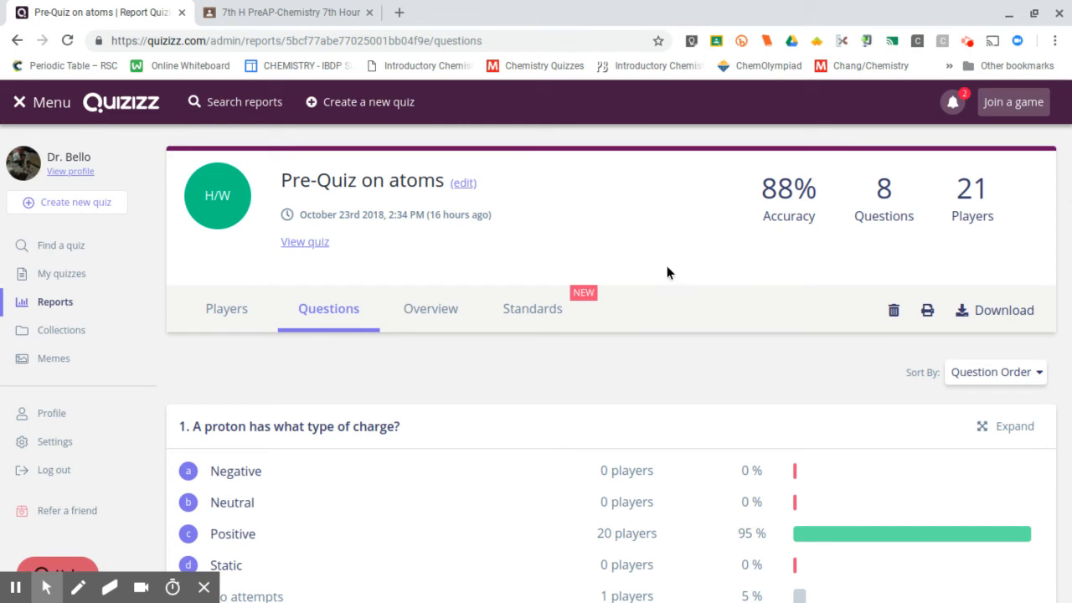
scroll(667, 268, down, 1)
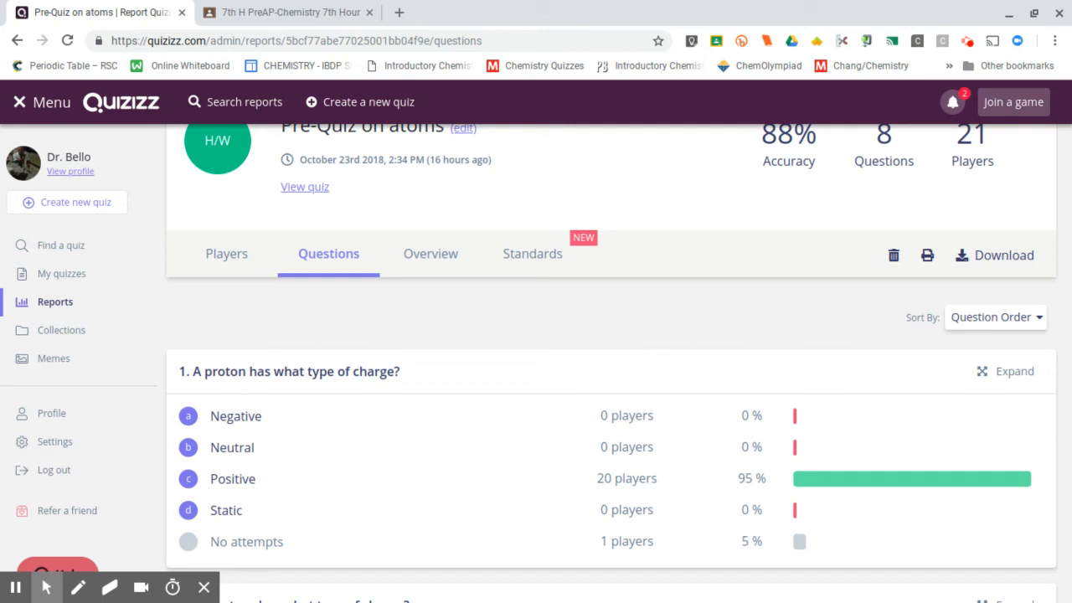
scroll(667, 272, down, 1)
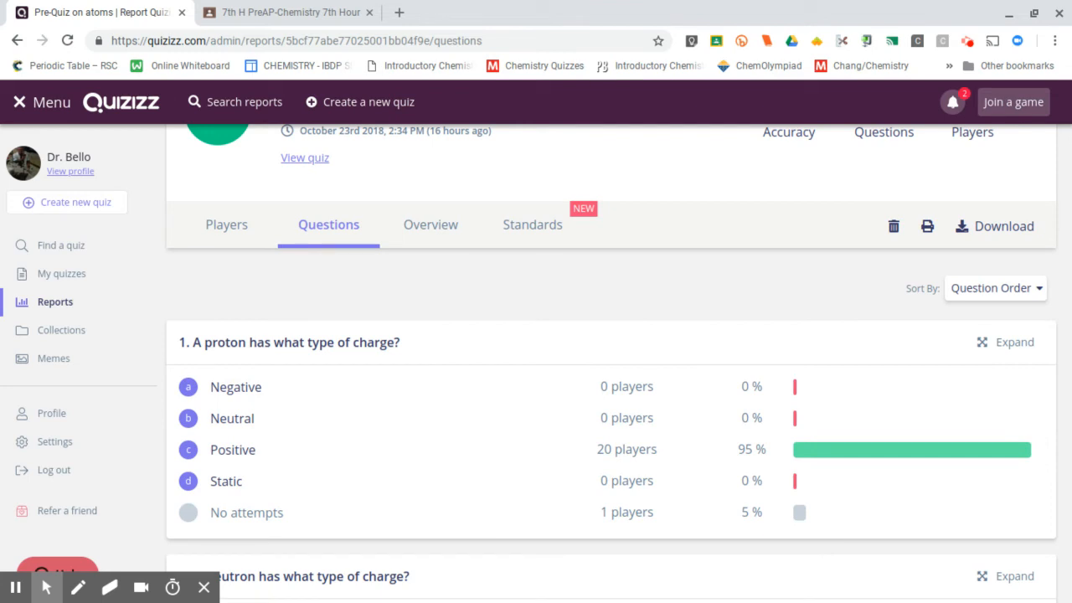
scroll(667, 271, down, 1)
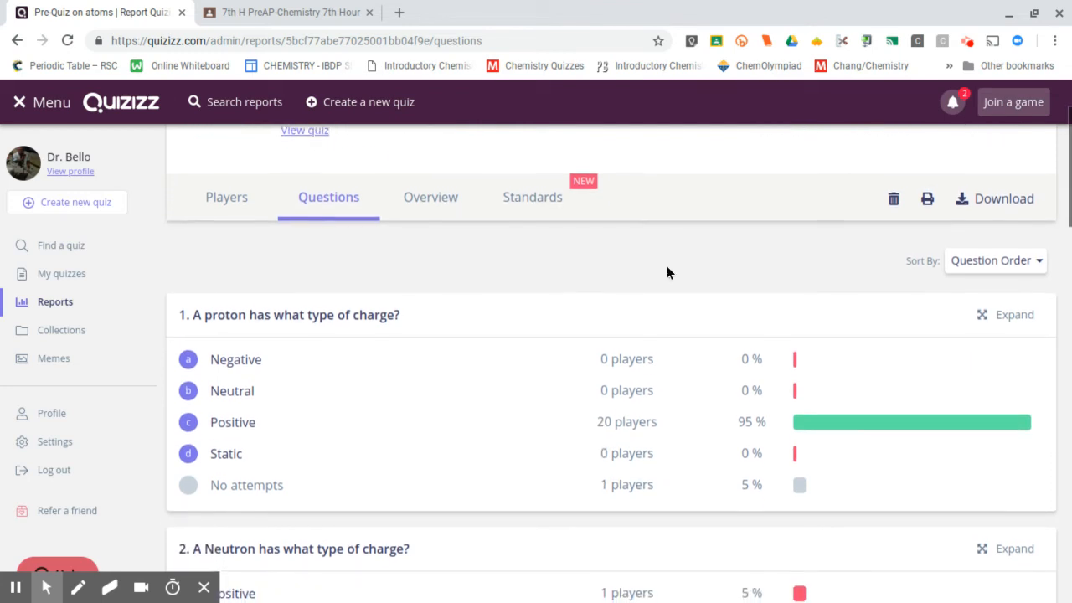
scroll(668, 270, down, 1)
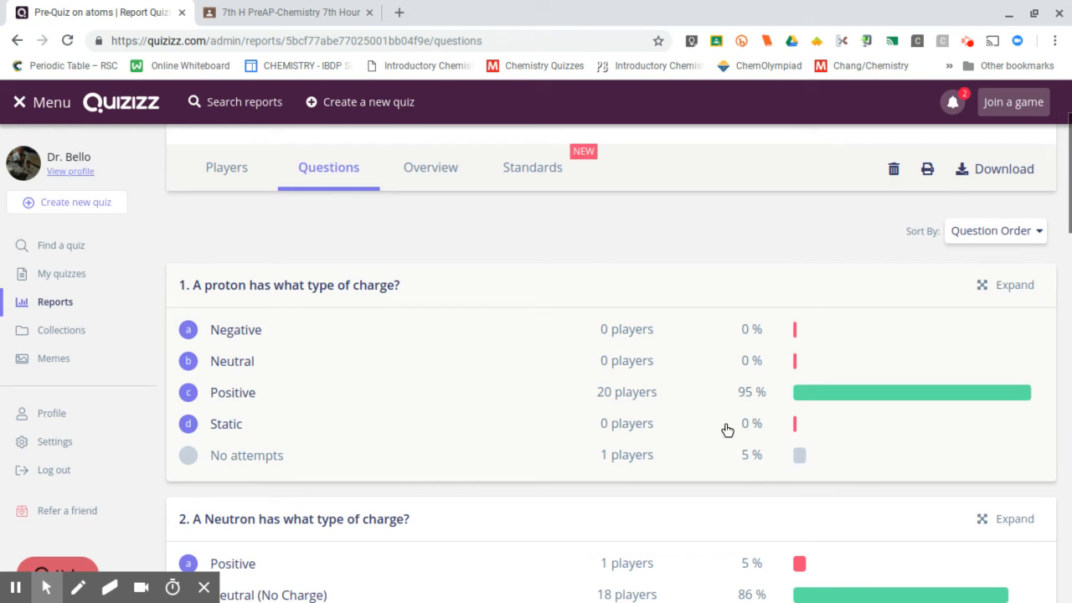
scroll(395, 369, down, 1)
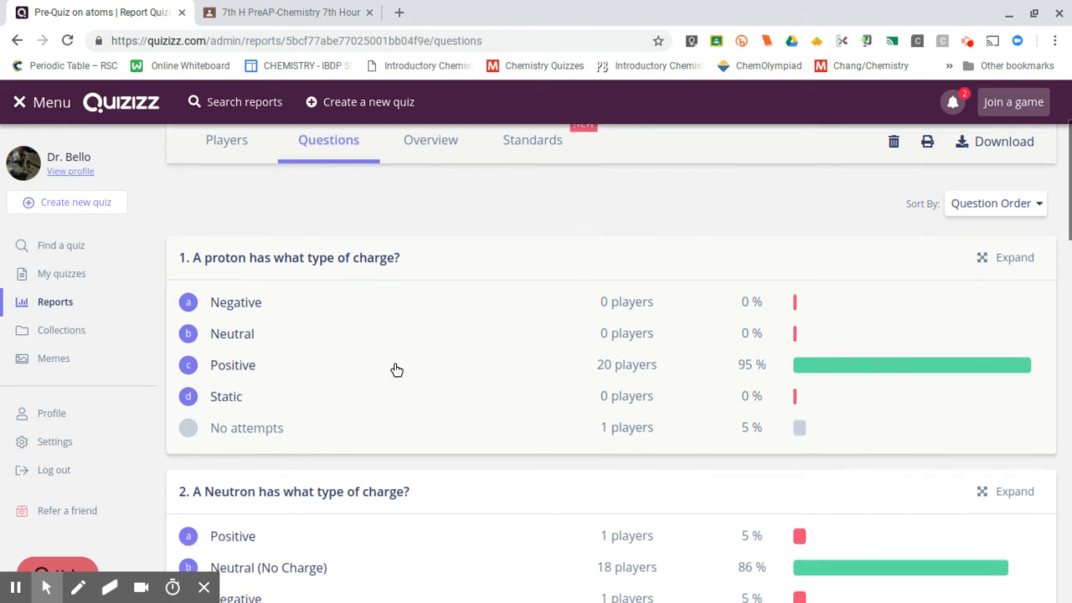
Sort the report's questions by Accuracy and review the answer distribution through to the last question.
scroll(399, 366, up, 3)
click(1013, 281)
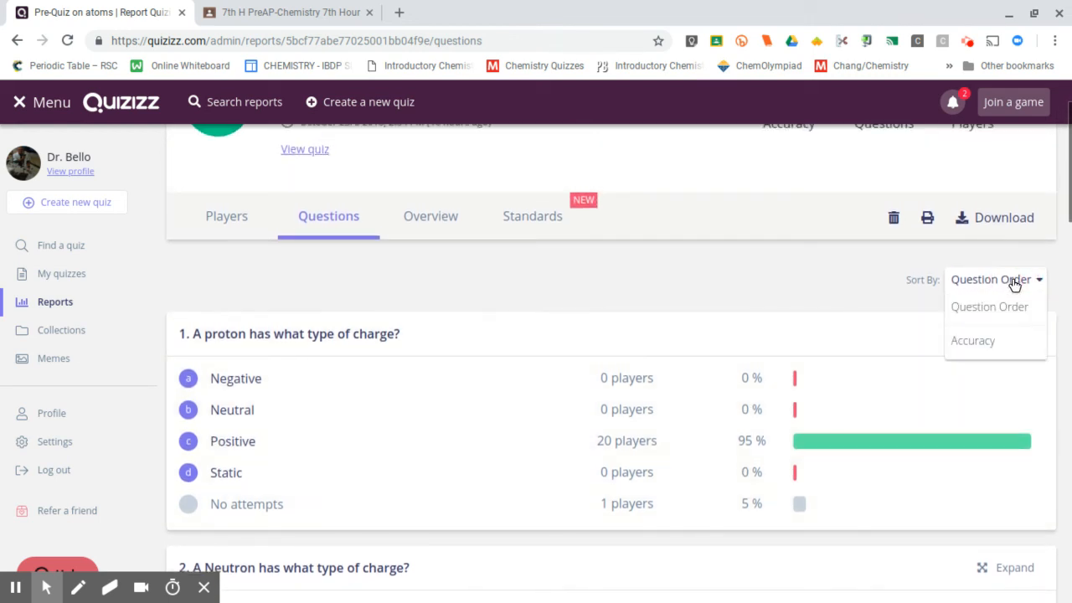
click(986, 344)
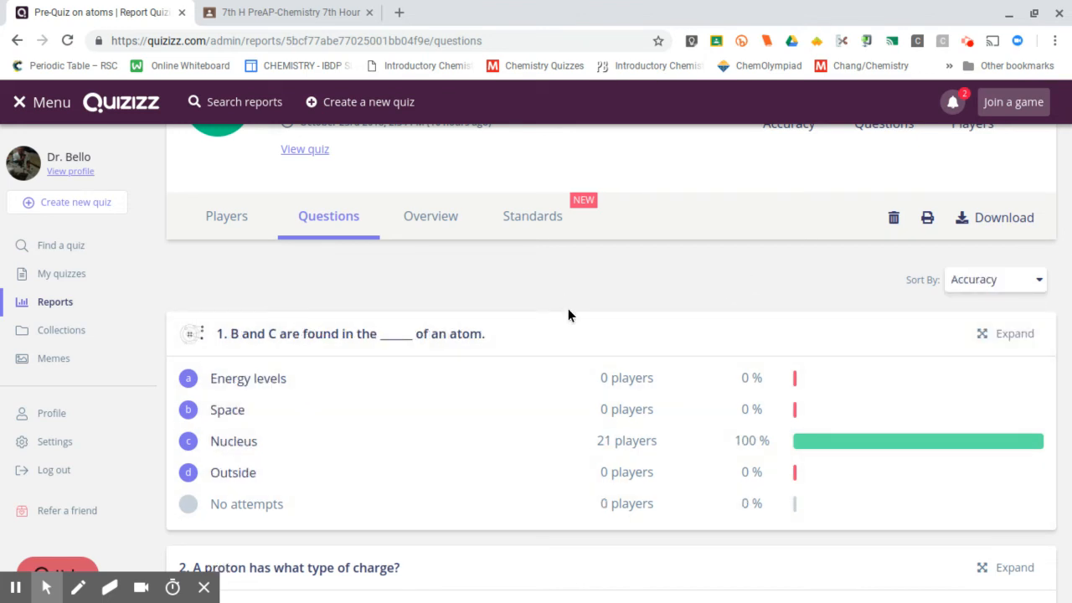
scroll(570, 319, down, 1)
scroll(576, 347, down, 5)
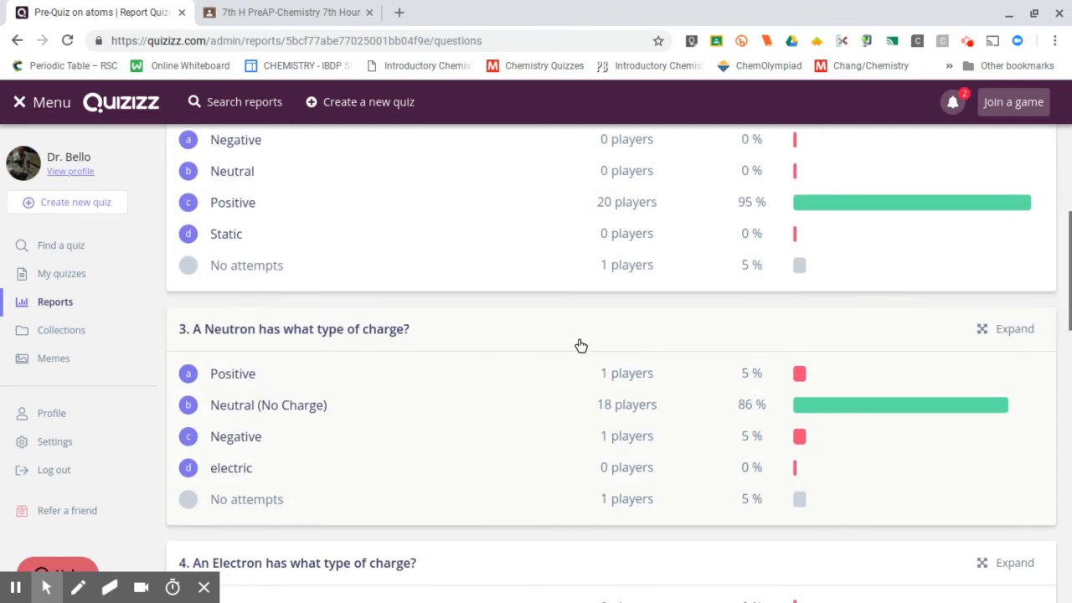
scroll(581, 345, down, 15)
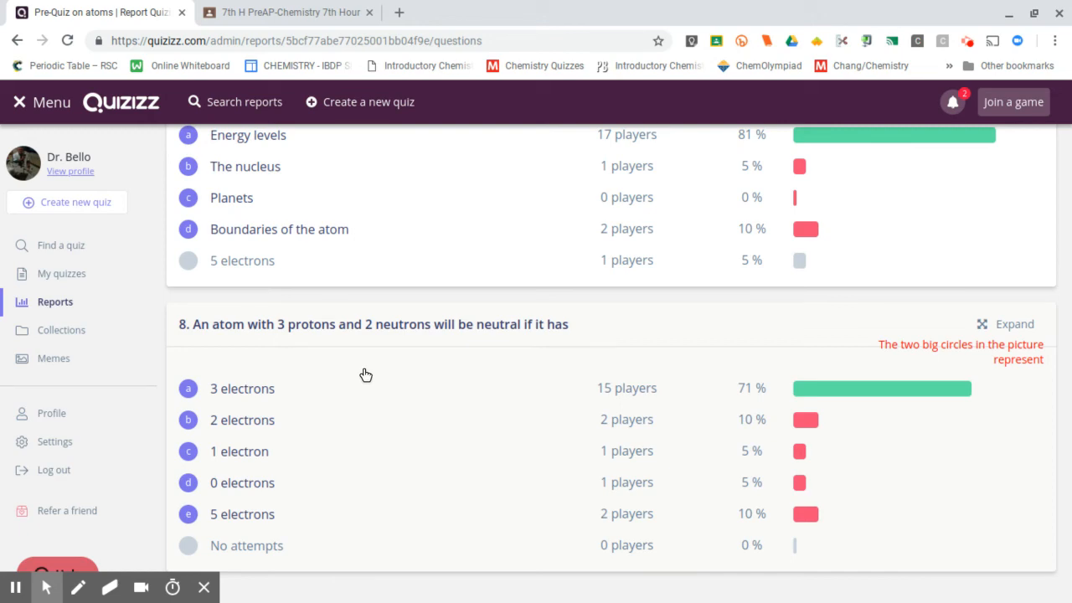
scroll(491, 419, up, 3)
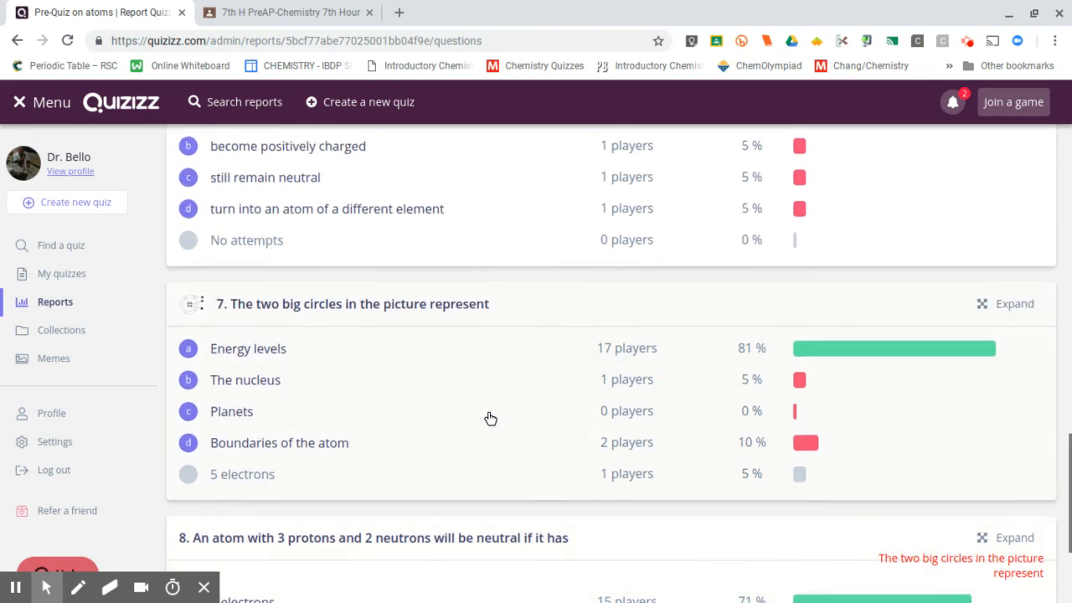
scroll(491, 419, up, 9)
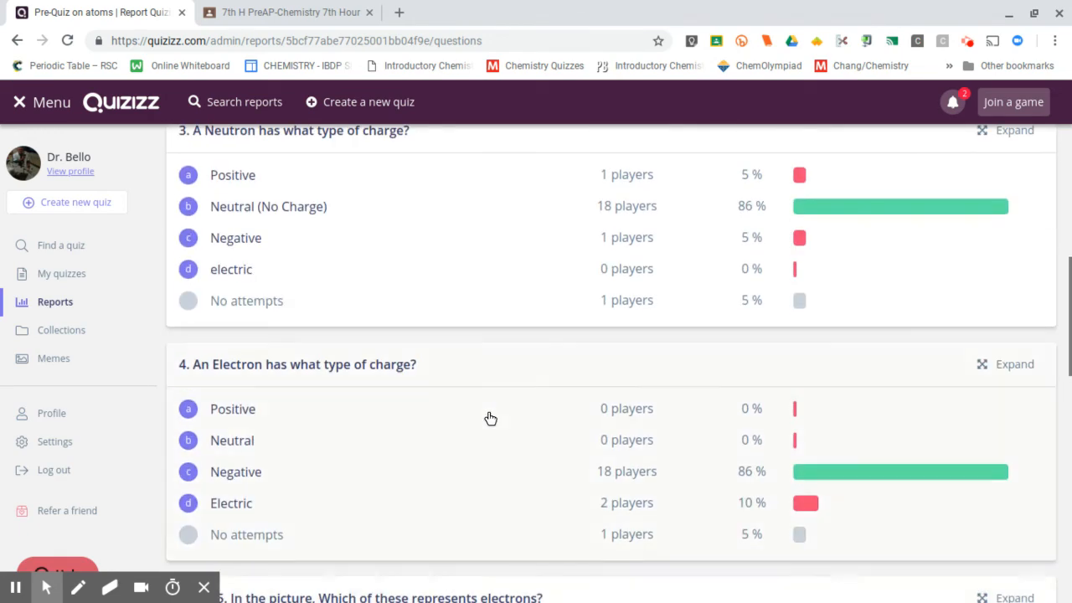
scroll(491, 419, up, 9)
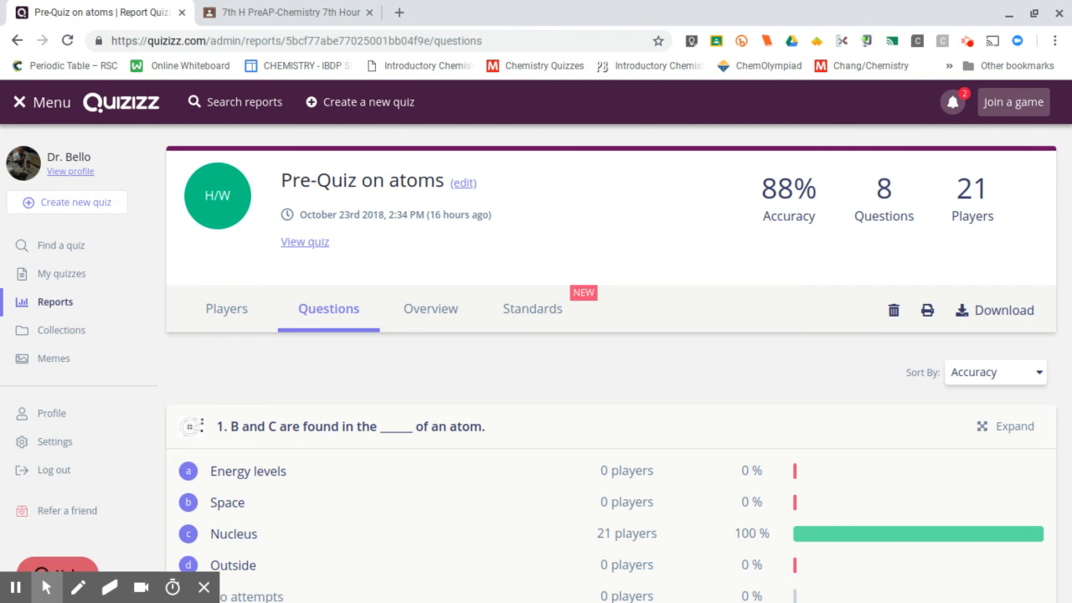
Review the report's Overview grid of each player's answers and scores per question.
click(434, 311)
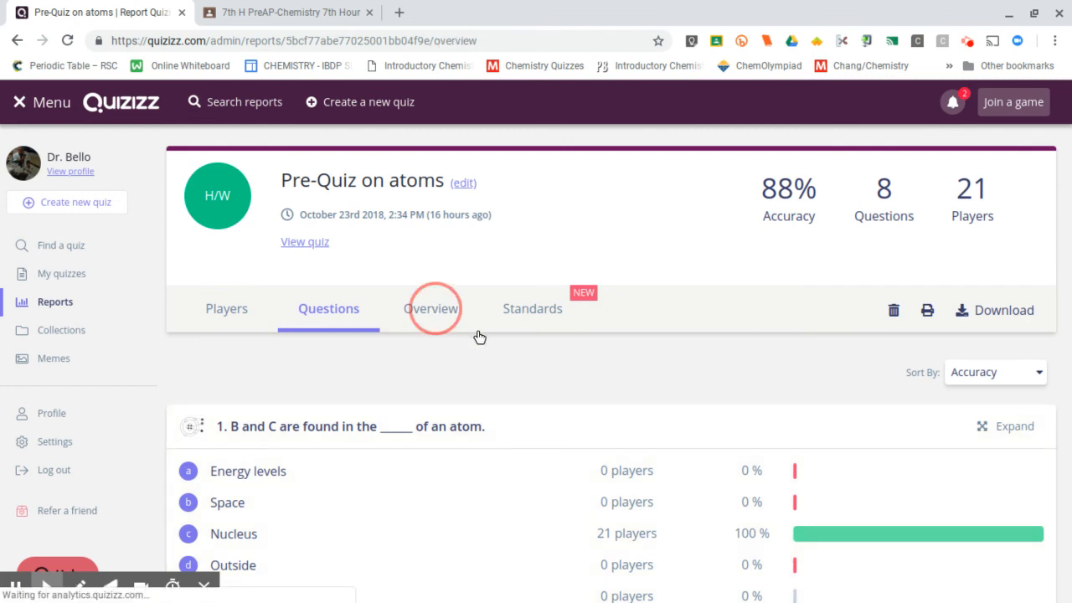
scroll(514, 377, down, 1)
scroll(514, 378, down, 6)
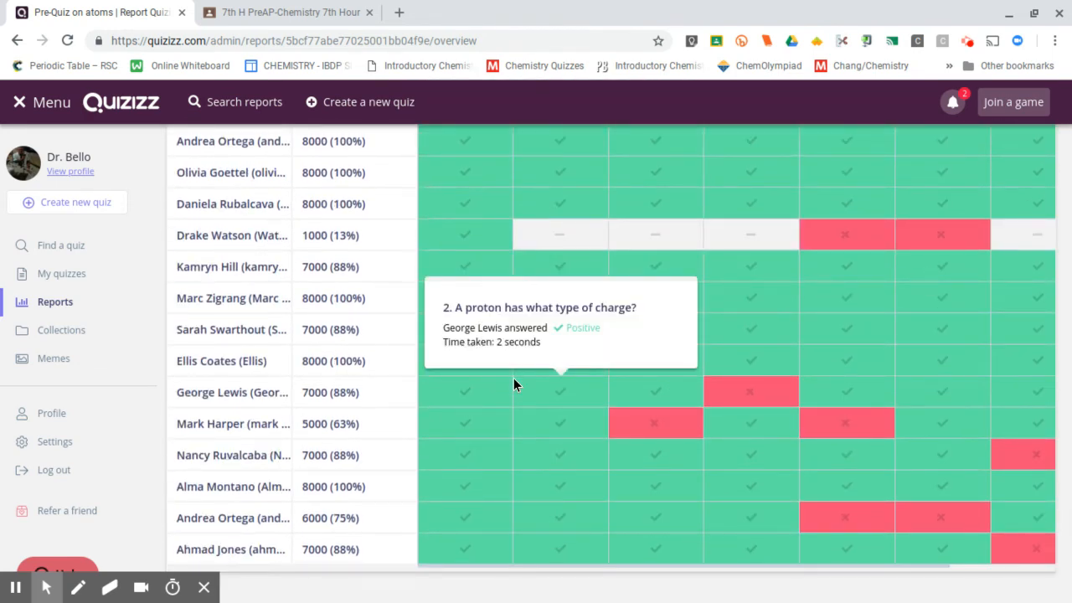
scroll(514, 378, up, 7)
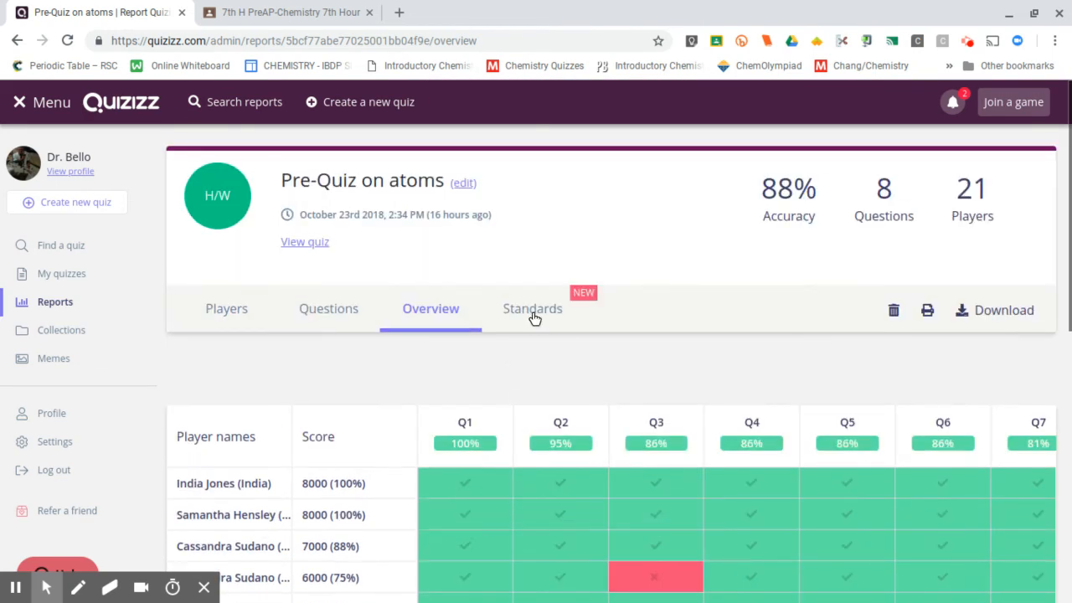
Return to the report's Questions view and check the answer percentages for the first questions.
click(321, 312)
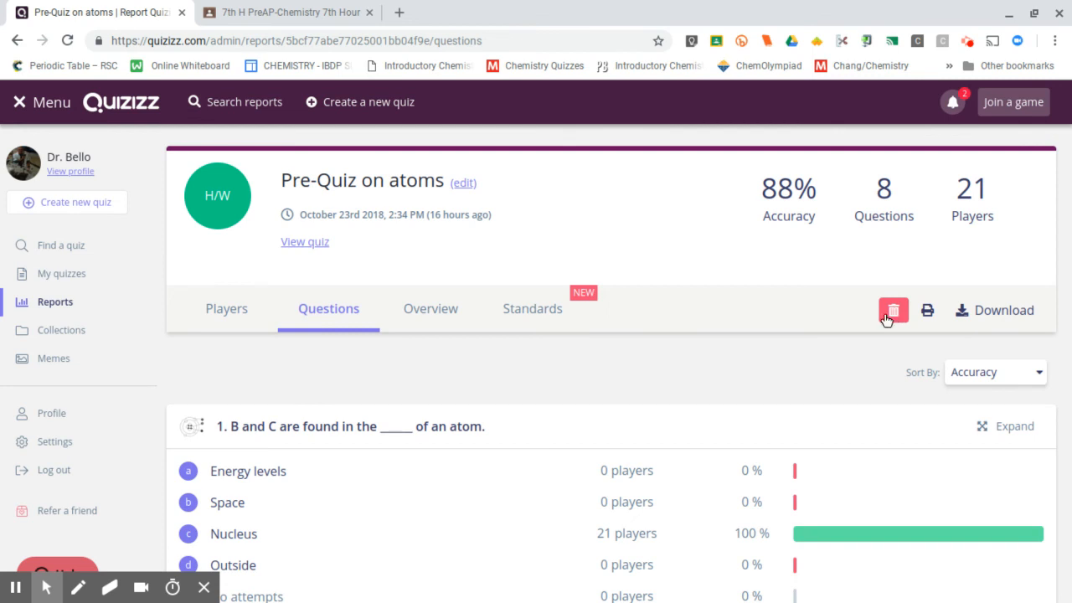
scroll(685, 339, down, 3)
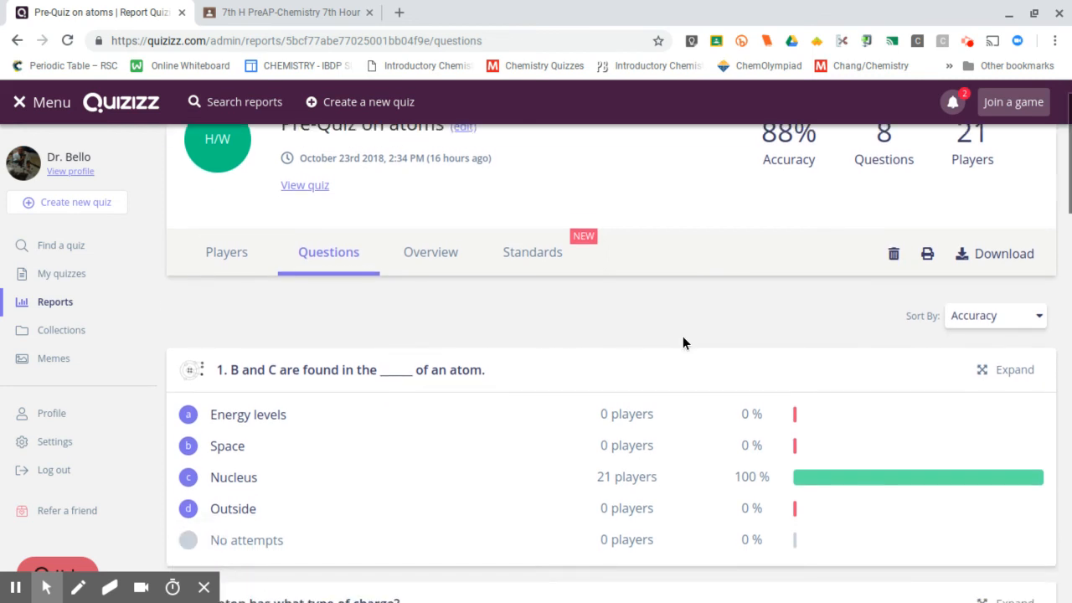
scroll(682, 341, down, 2)
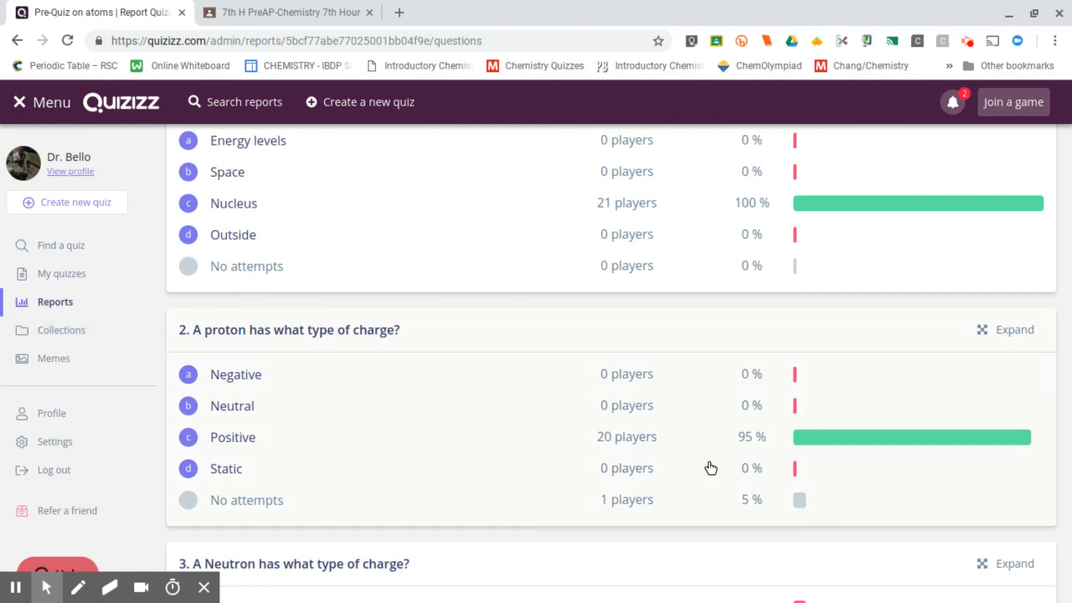
scroll(503, 320, up, 4)
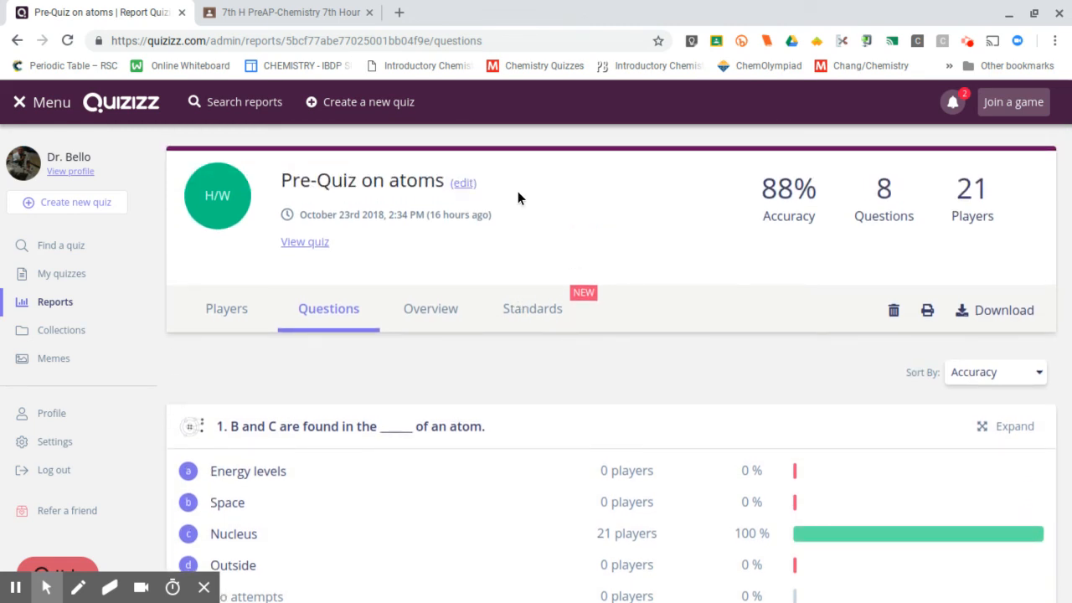
Switch to Google Classroom and open the graded student work for the Quizizz Game assignment due Oct 23 in the 7th H PreAP-Chemistry stream.
click(302, 12)
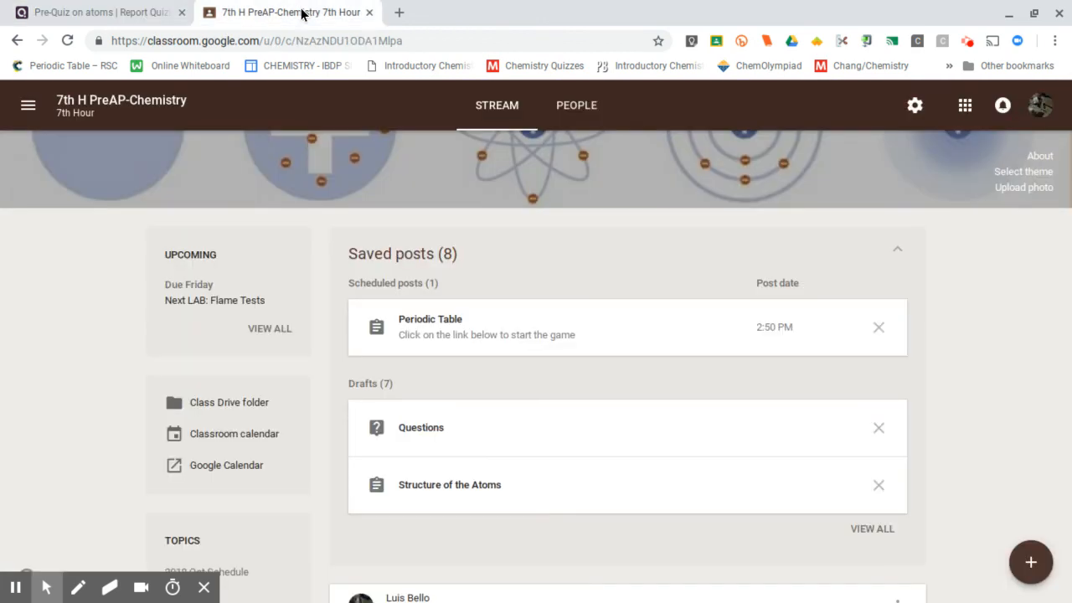
scroll(162, 360, down, 3)
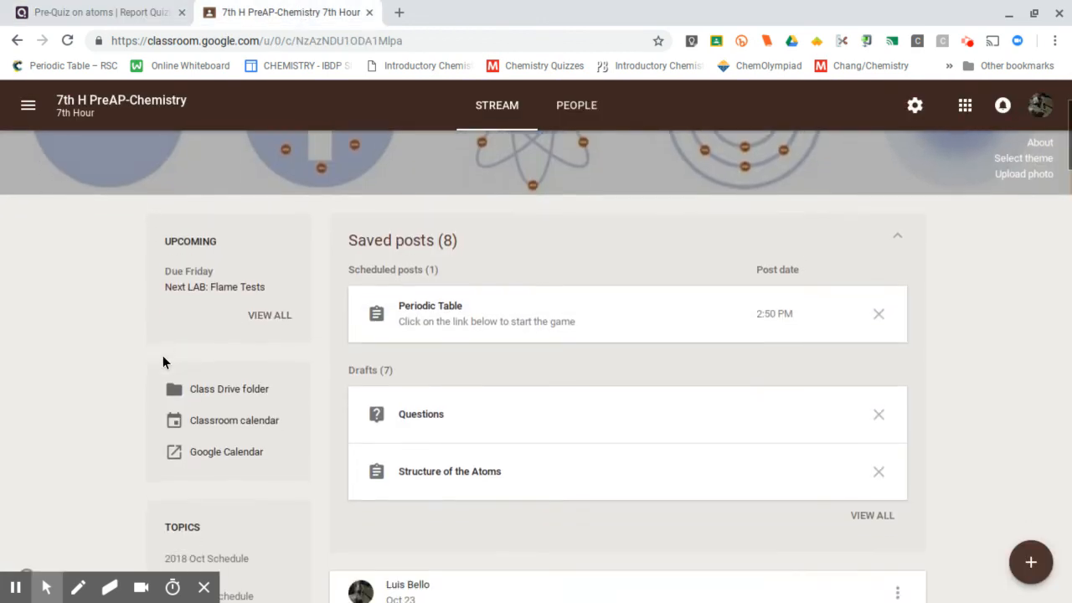
scroll(162, 361, down, 3)
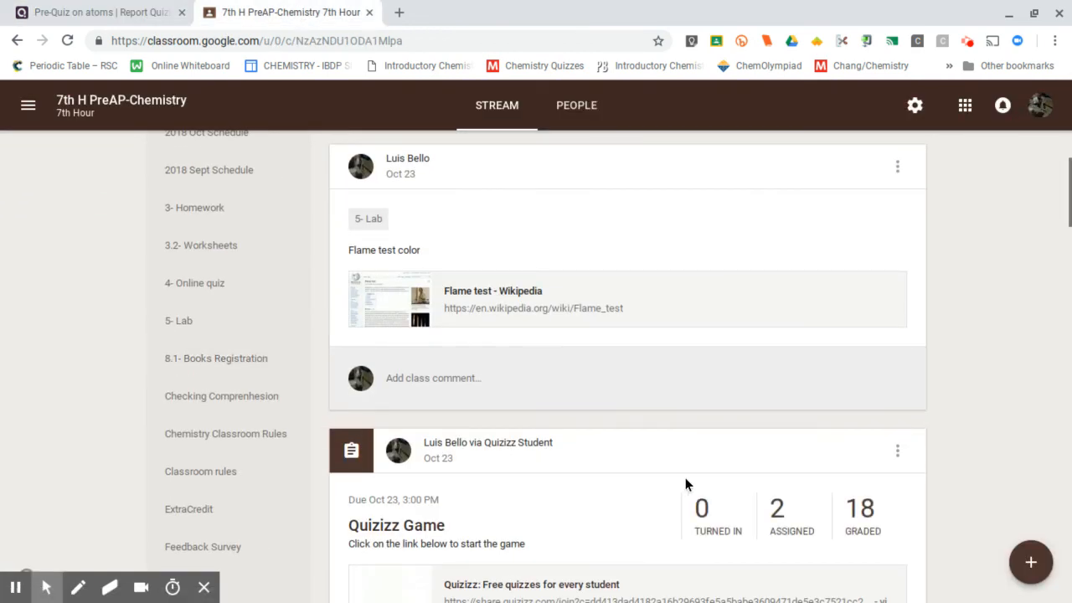
scroll(683, 465, up, 1)
scroll(681, 453, up, 5)
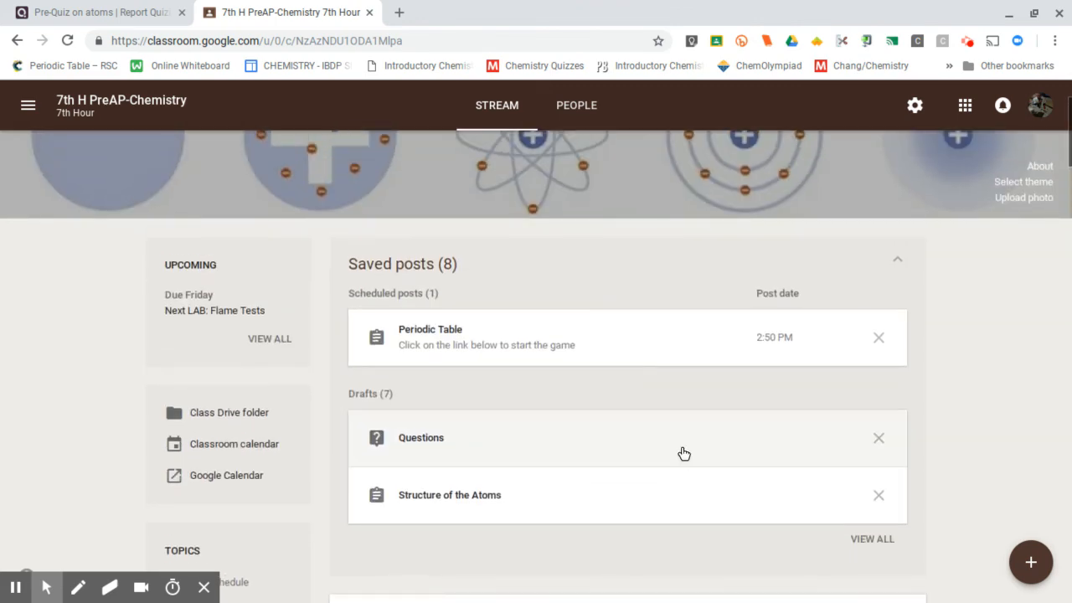
scroll(682, 452, down, 3)
scroll(682, 447, down, 5)
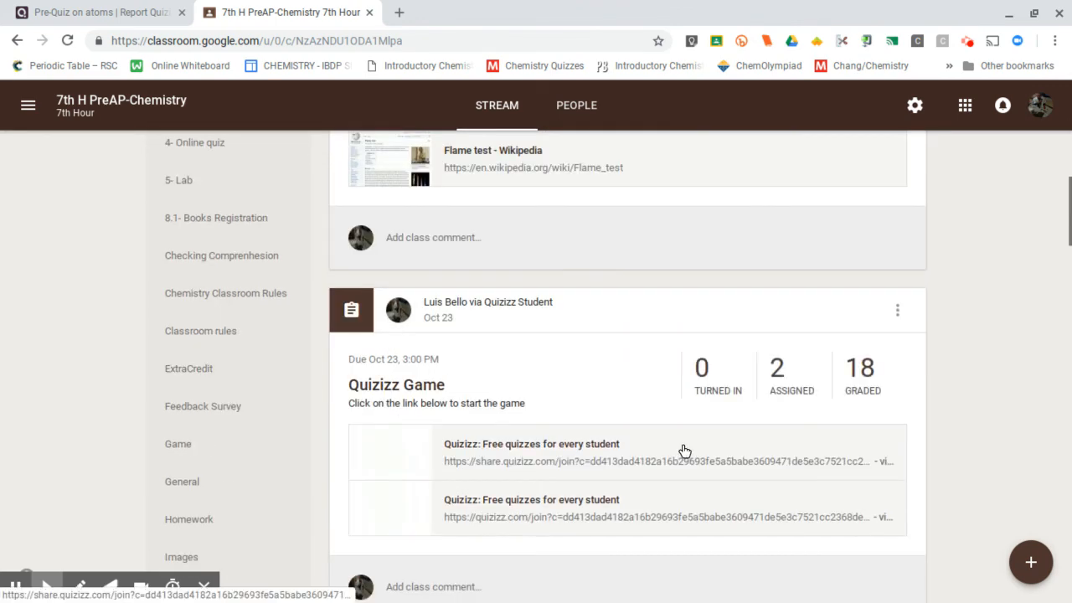
click(862, 372)
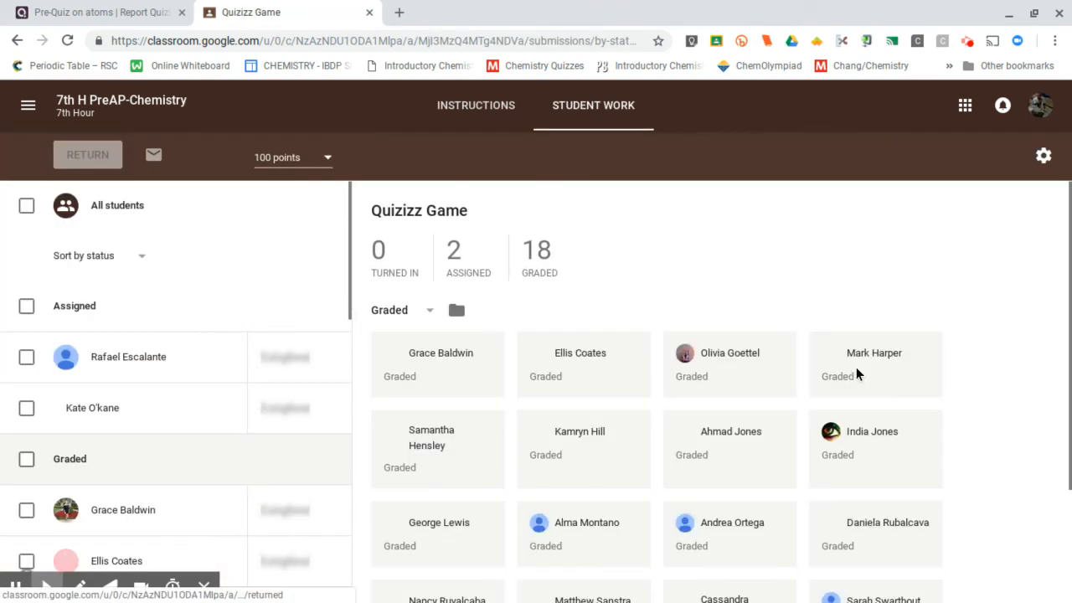
Examine the Quizizz Game submission statuses and imported grades for every student, from the Assigned group to the end of the Graded group.
scroll(962, 373, down, 1)
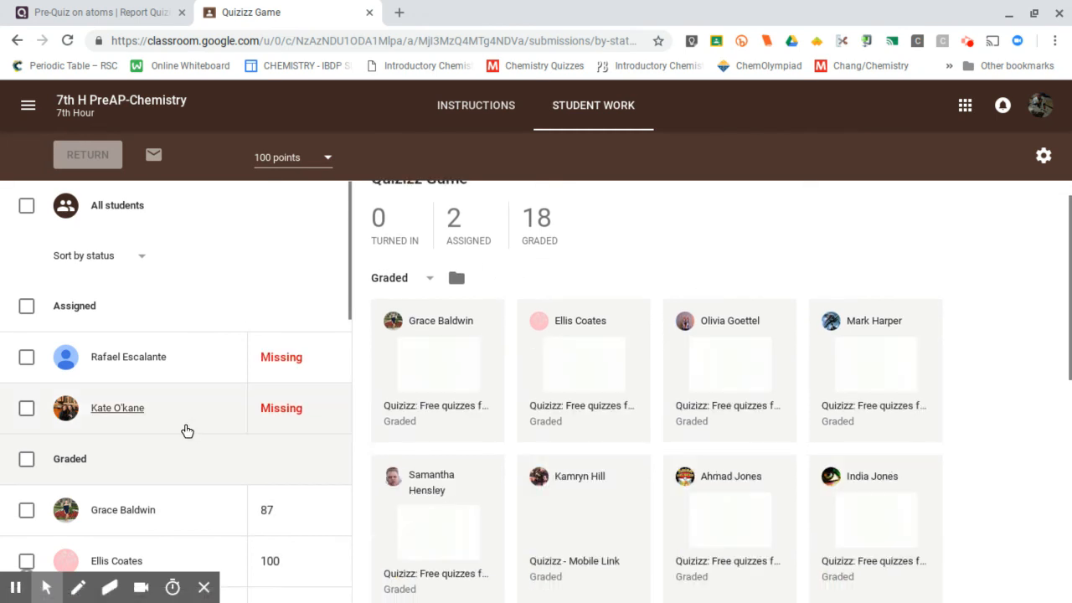
scroll(153, 372, down, 1)
scroll(153, 371, down, 4)
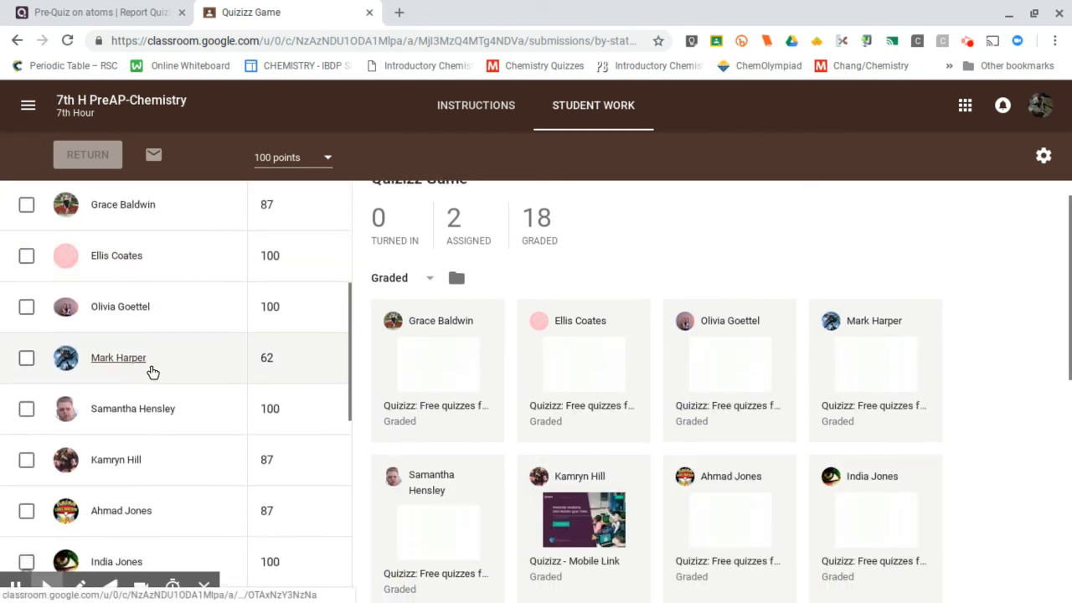
scroll(153, 372, down, 4)
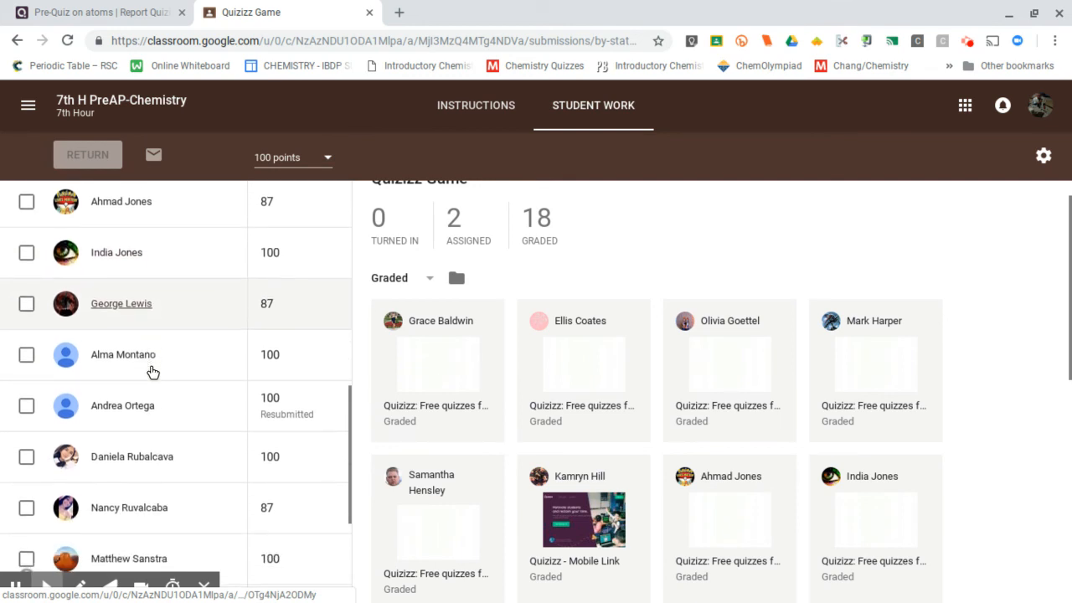
scroll(154, 372, down, 1)
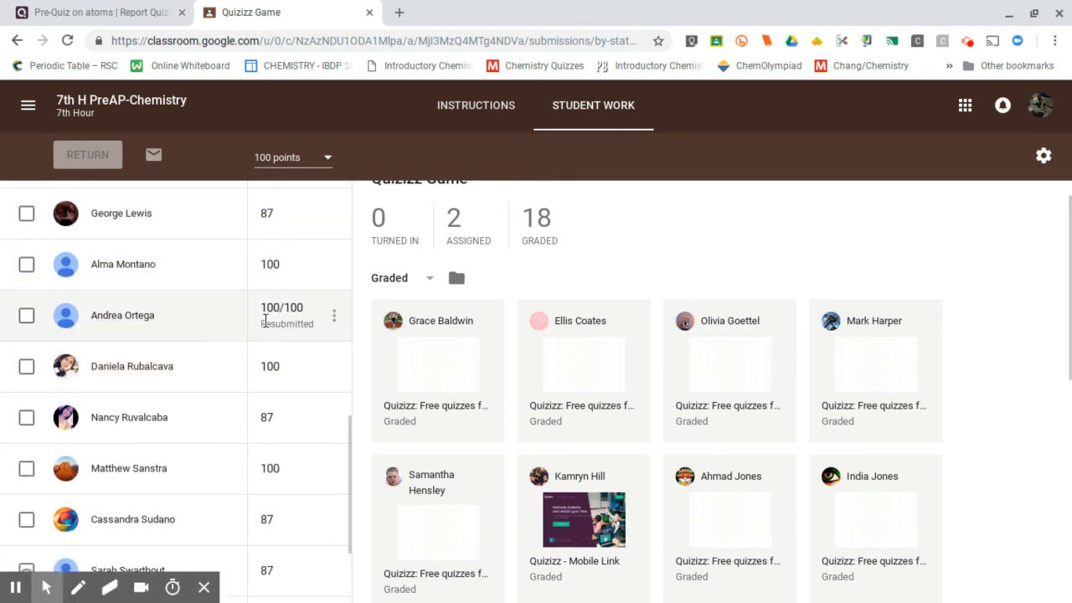
scroll(196, 323, down, 2)
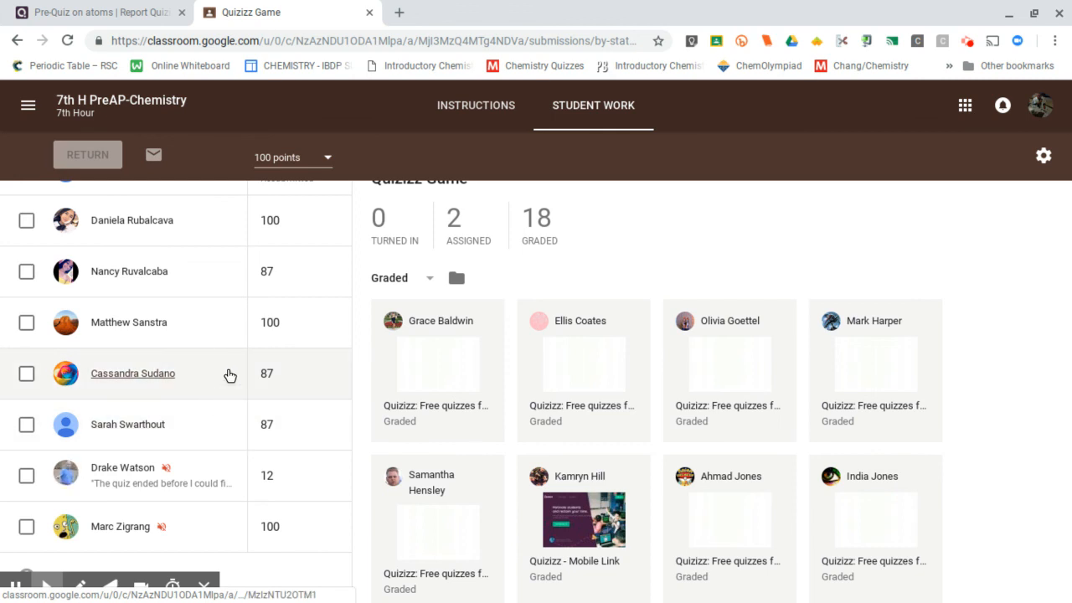
Recheck the Quizizz Game student list for missing work, low grades and student comments, ending back at the All students entry.
scroll(230, 375, up, 5)
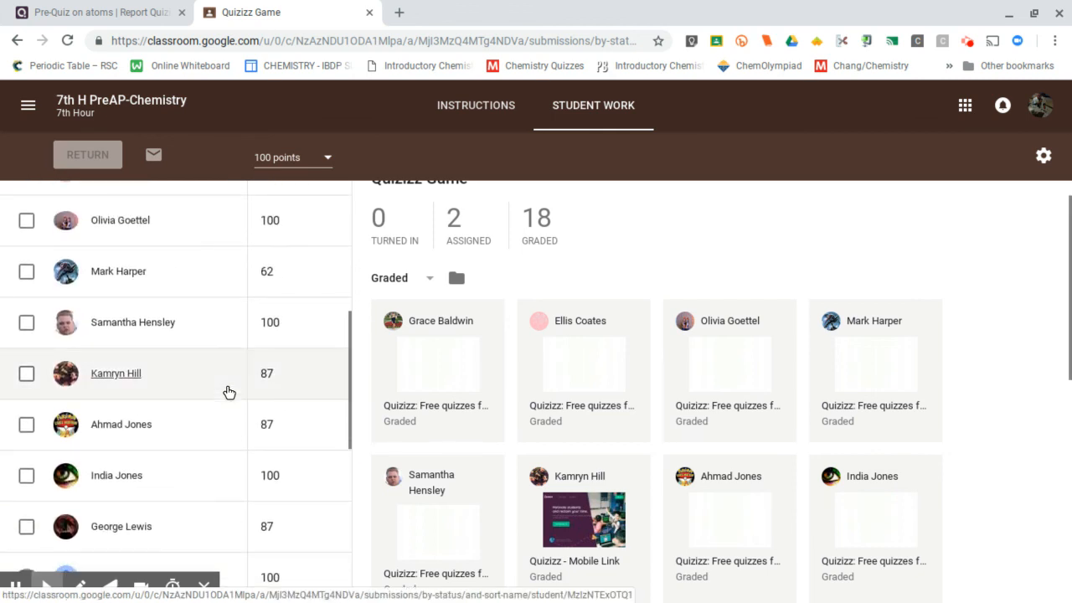
scroll(230, 392, up, 3)
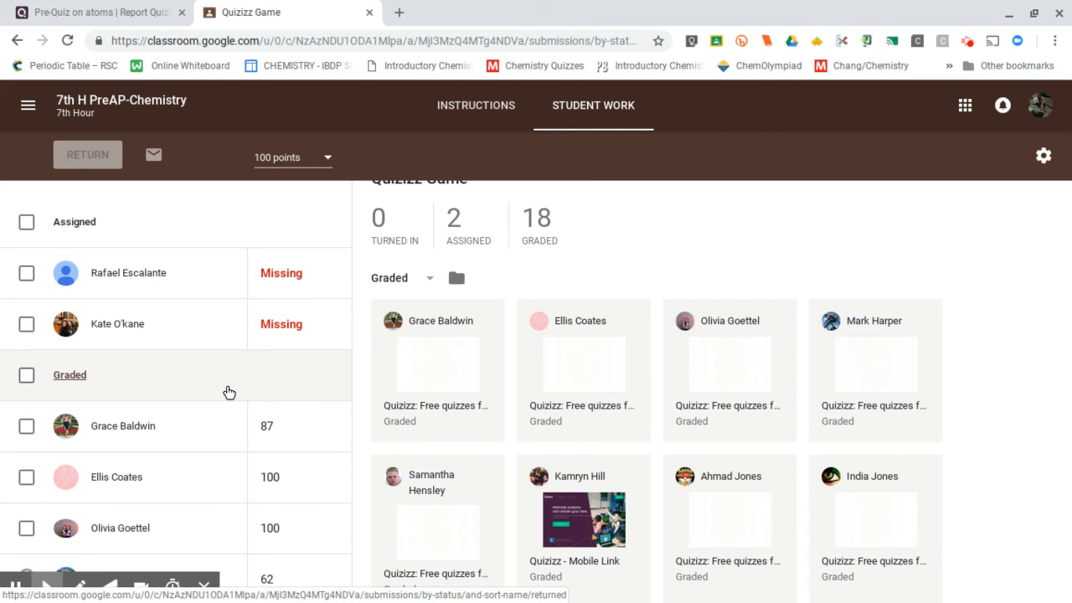
scroll(229, 392, down, 1)
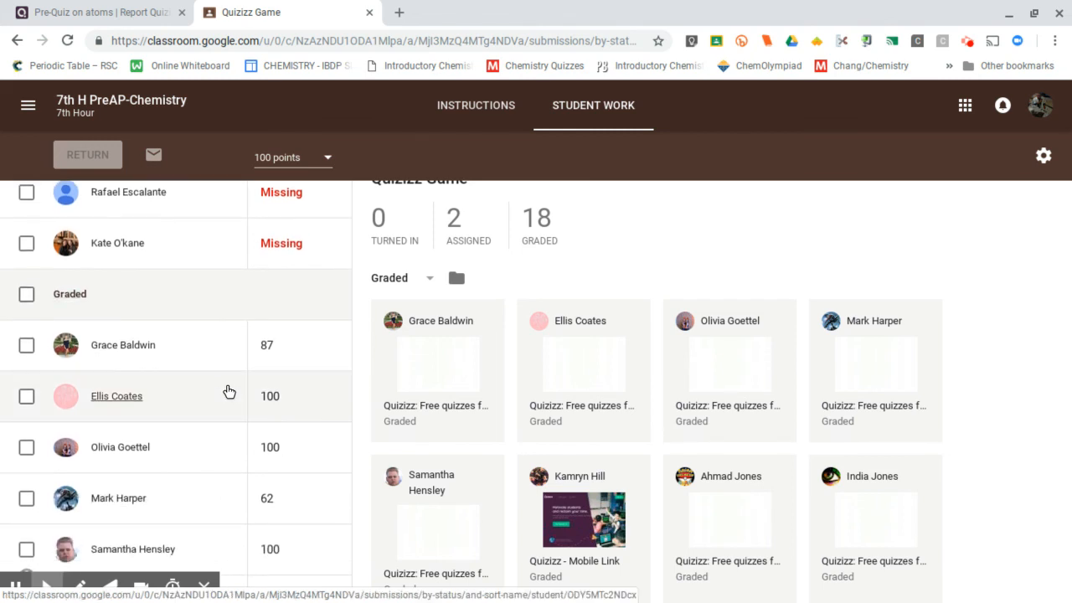
scroll(229, 392, down, 1)
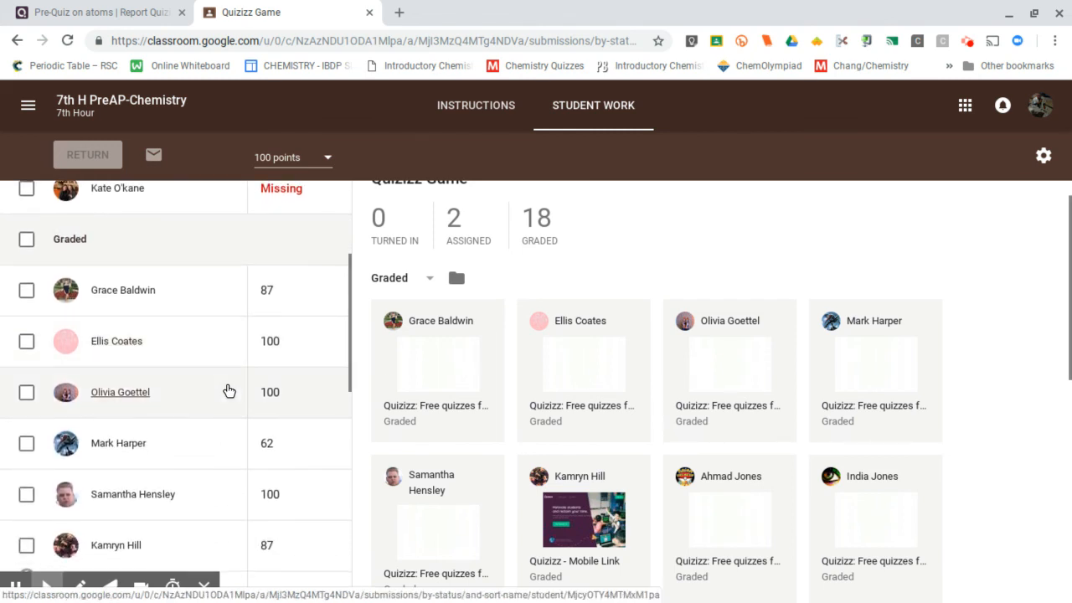
scroll(229, 392, down, 1)
scroll(229, 392, down, 1)
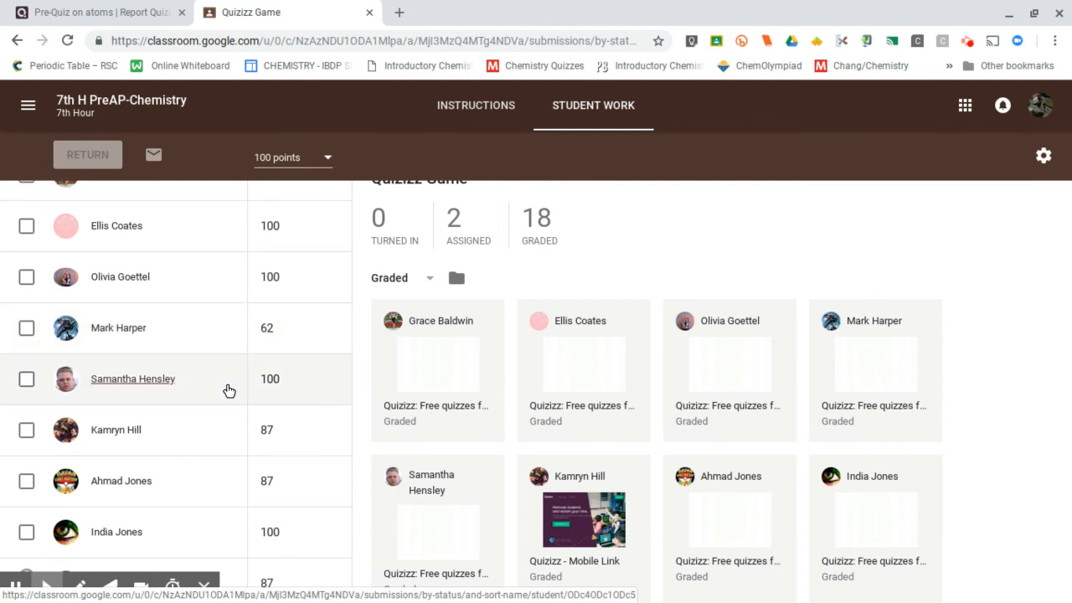
scroll(229, 392, down, 1)
scroll(229, 391, down, 3)
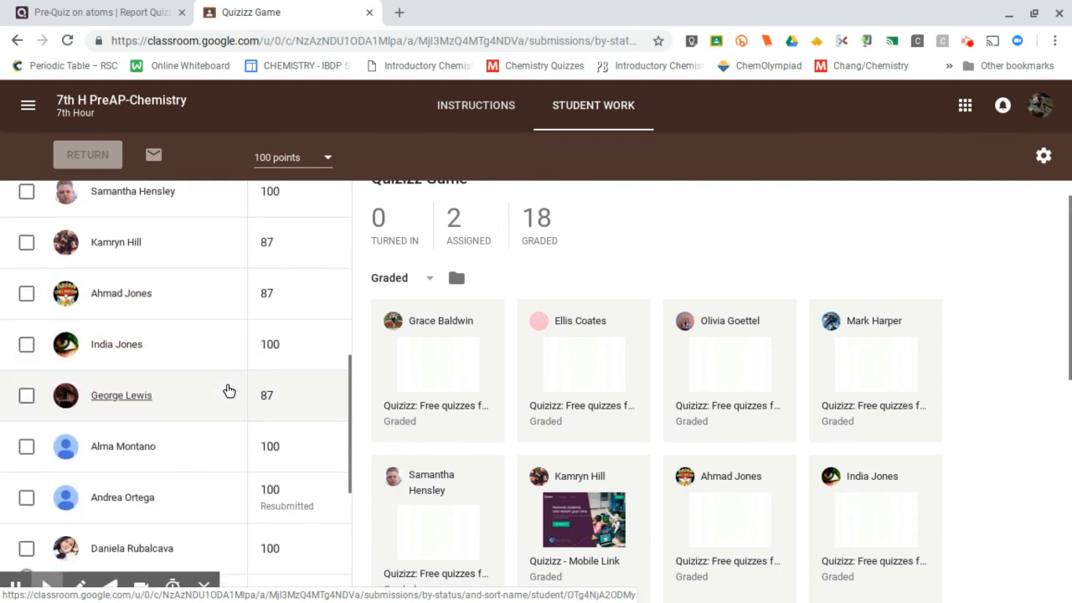
scroll(229, 391, down, 2)
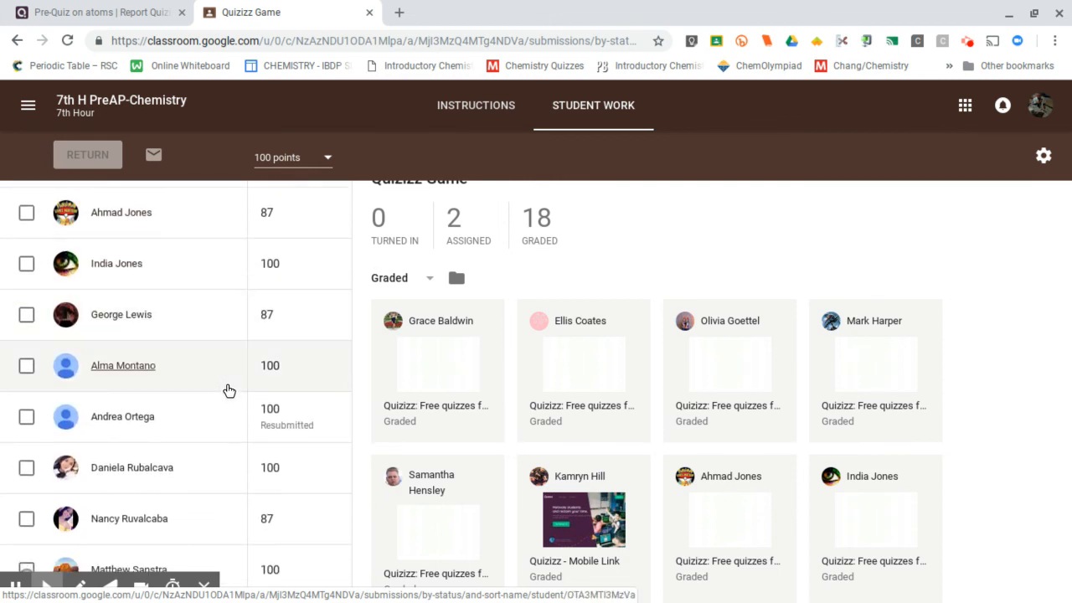
scroll(229, 391, down, 3)
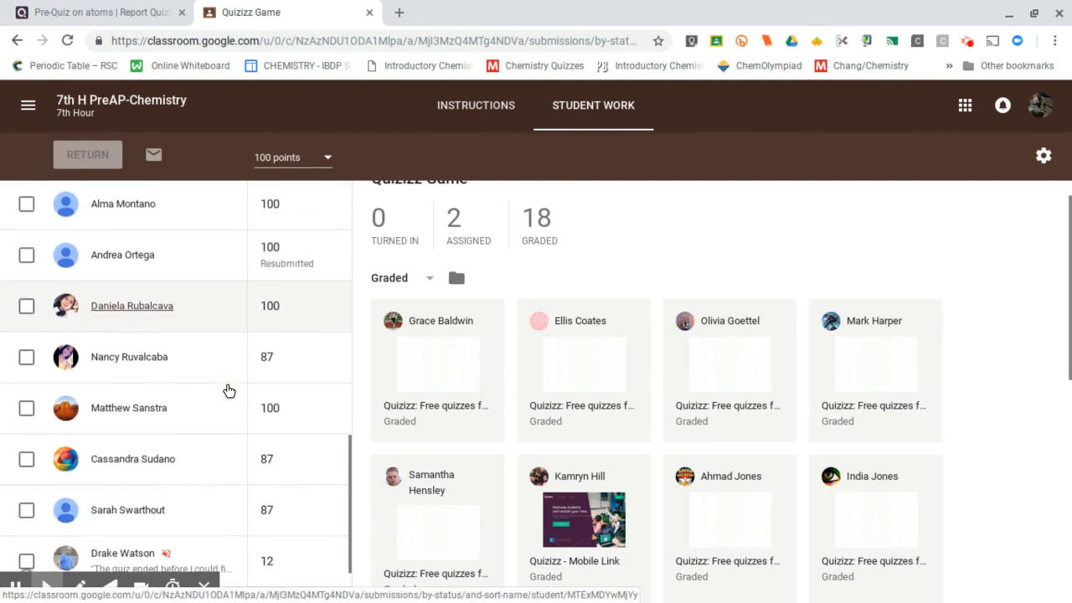
scroll(229, 391, down, 2)
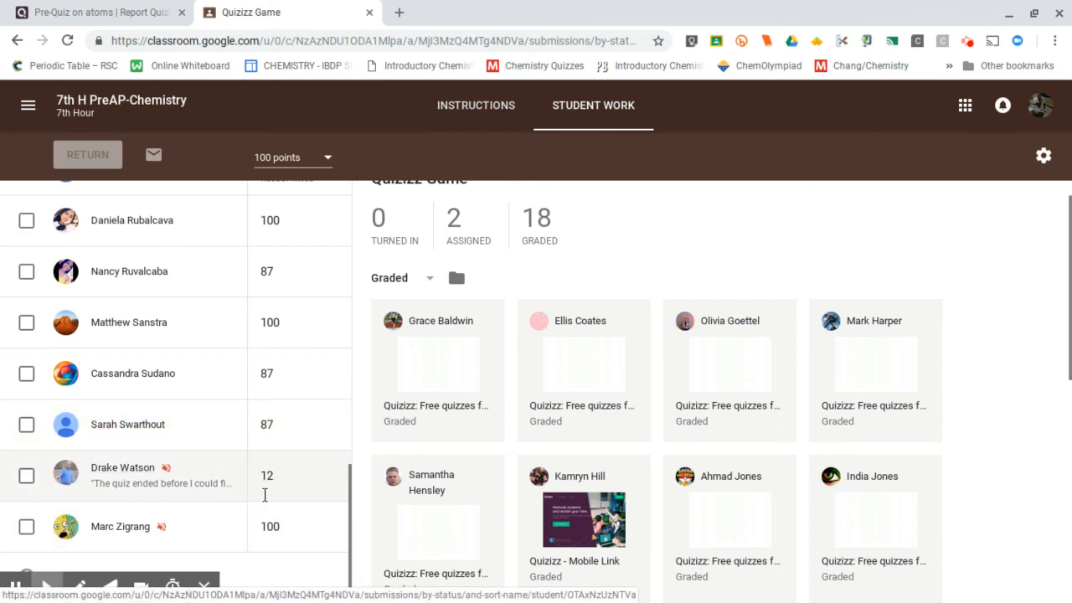
scroll(275, 455, up, 6)
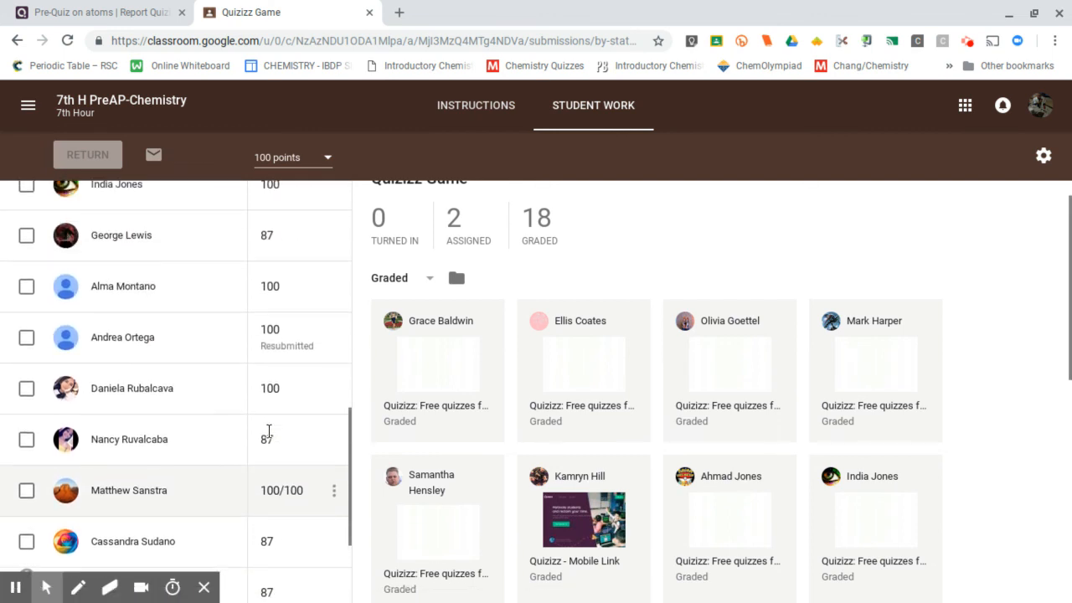
scroll(269, 431, up, 4)
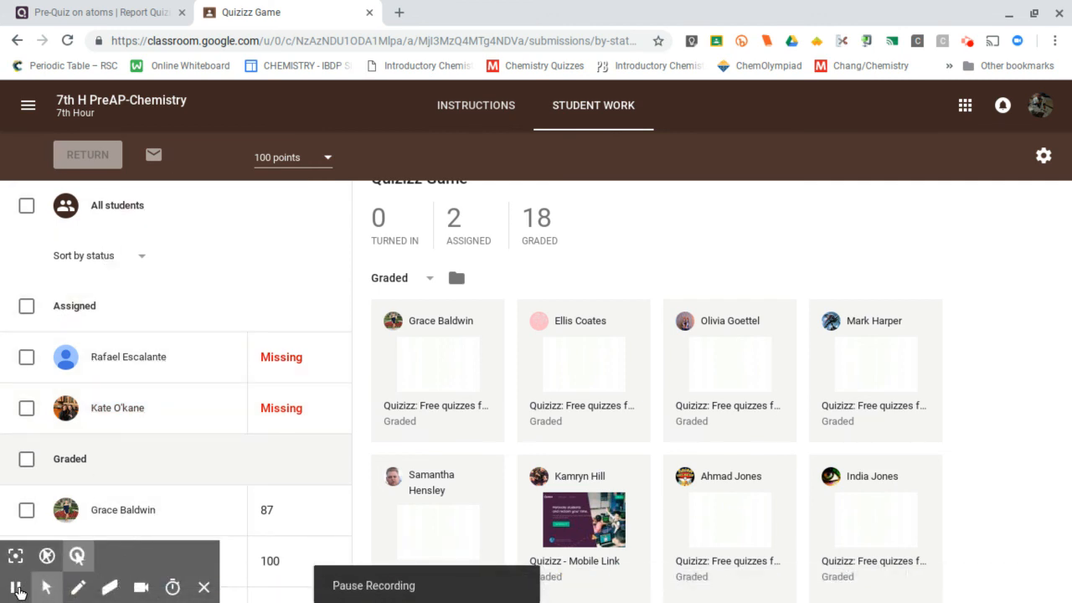
Switch back to the Pre-Quiz on atoms report in Quizizz.
click(140, 13)
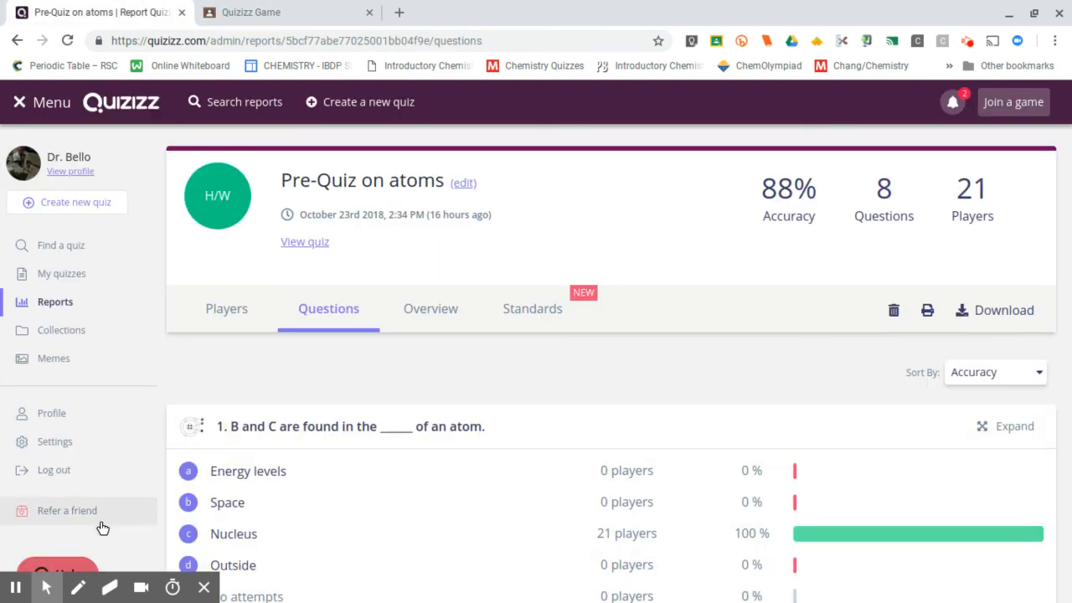
mouse_move(47, 588)
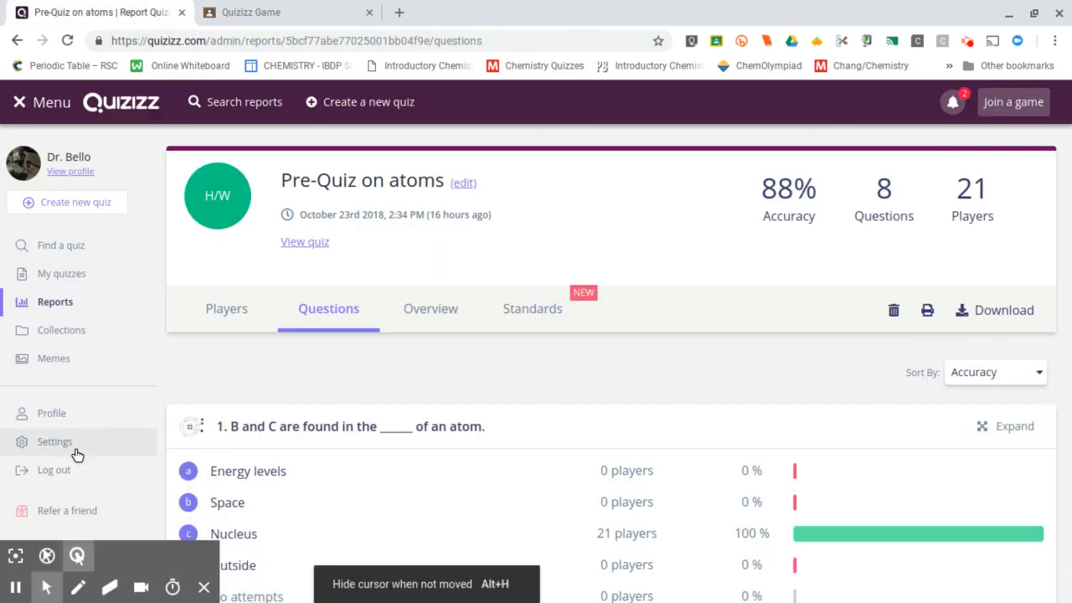